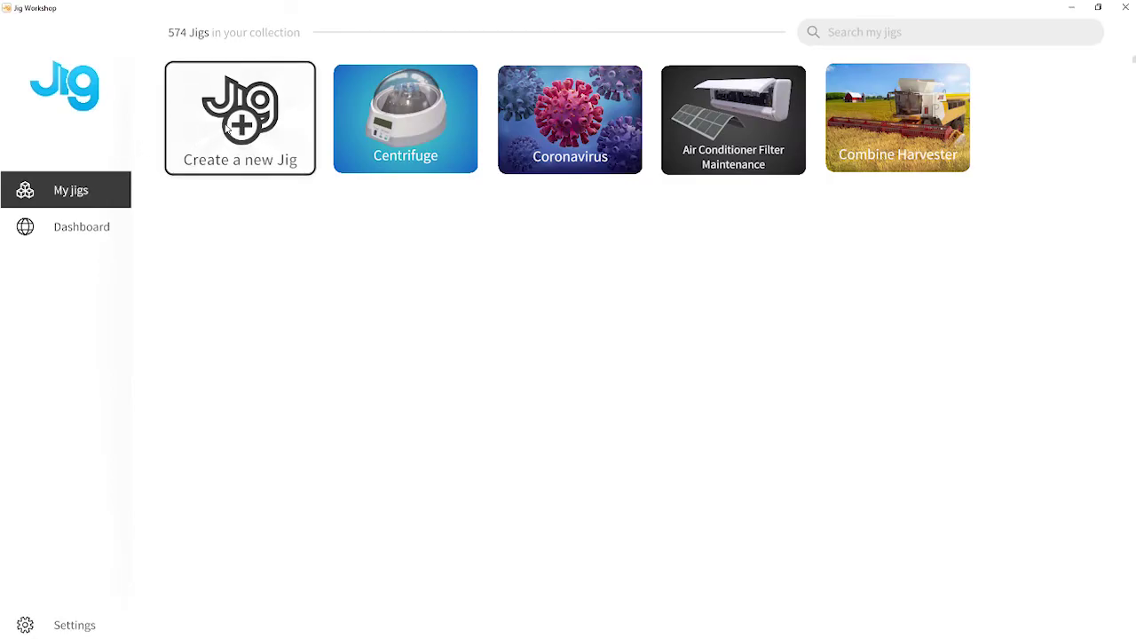
# Step: Create a new Jig and import Forklift.obj from your own 3D objects
pyautogui.click(206, 133)
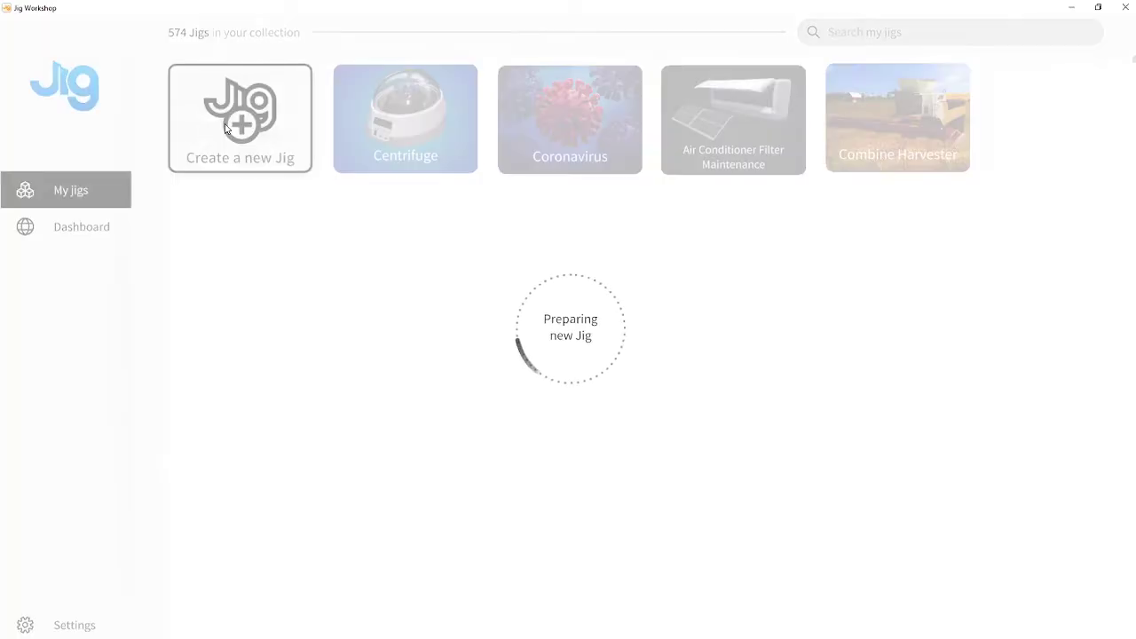
pyautogui.click(19, 162)
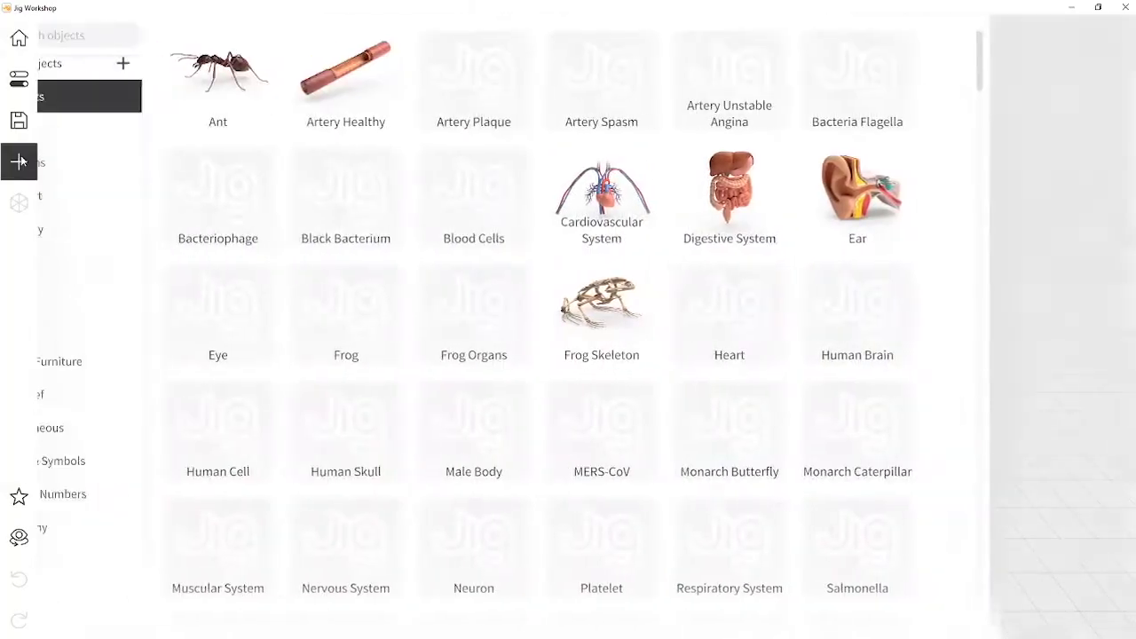
pyautogui.click(171, 73)
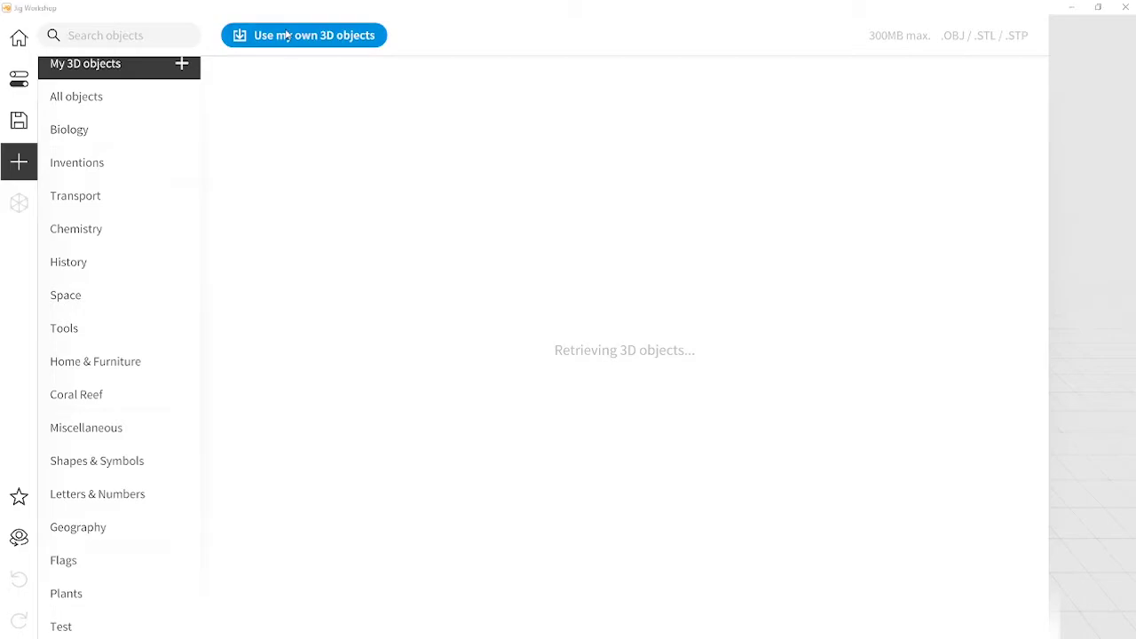
pyautogui.click(183, 62)
pyautogui.click(303, 107)
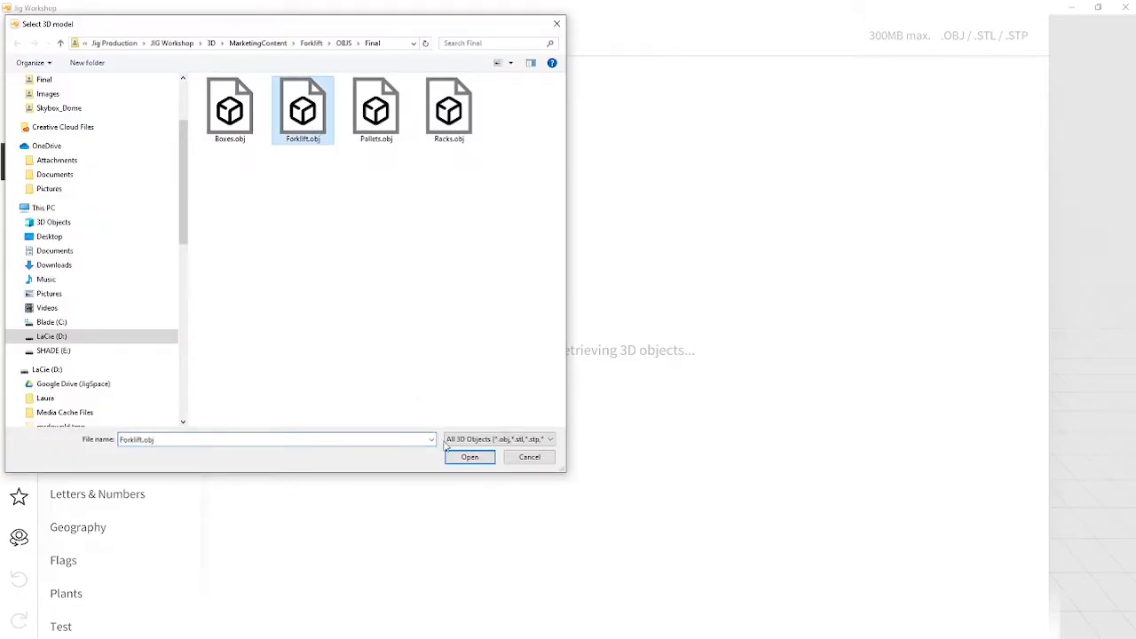
pyautogui.click(470, 457)
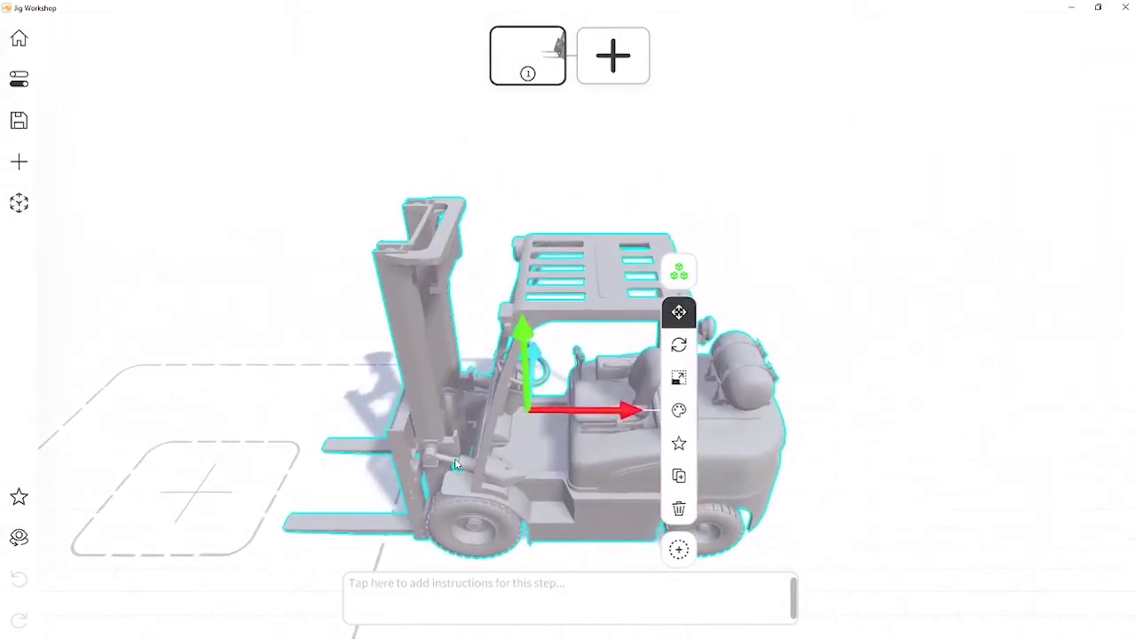
# Step: Import the Racks.obj model into the scene
pyautogui.click(18, 162)
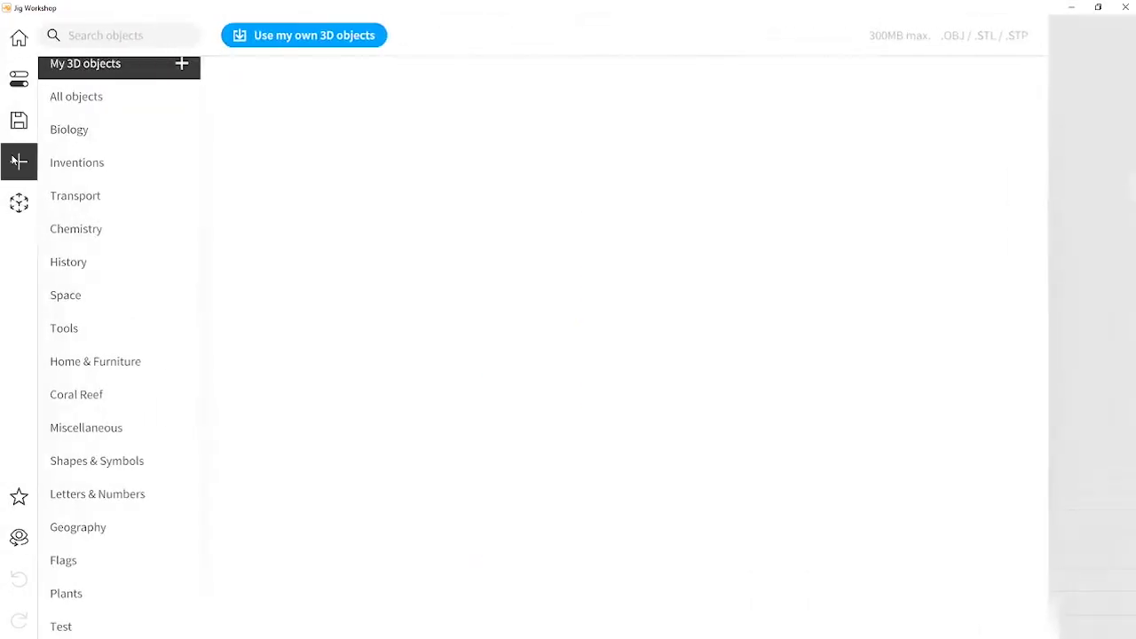
pyautogui.click(281, 48)
pyautogui.click(475, 127)
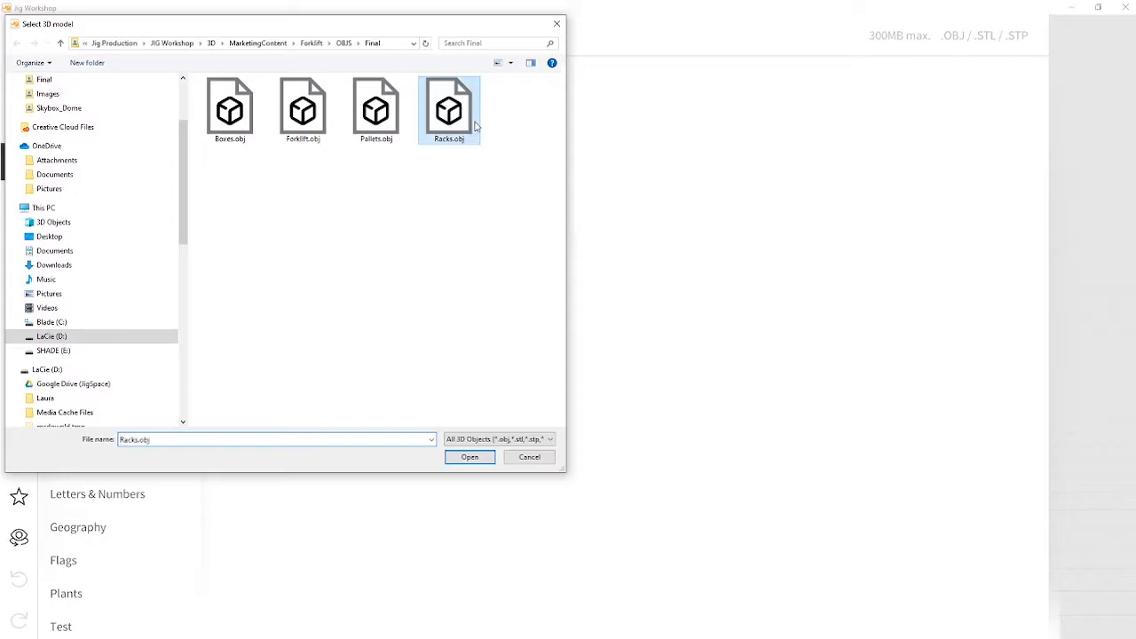
pyautogui.click(470, 456)
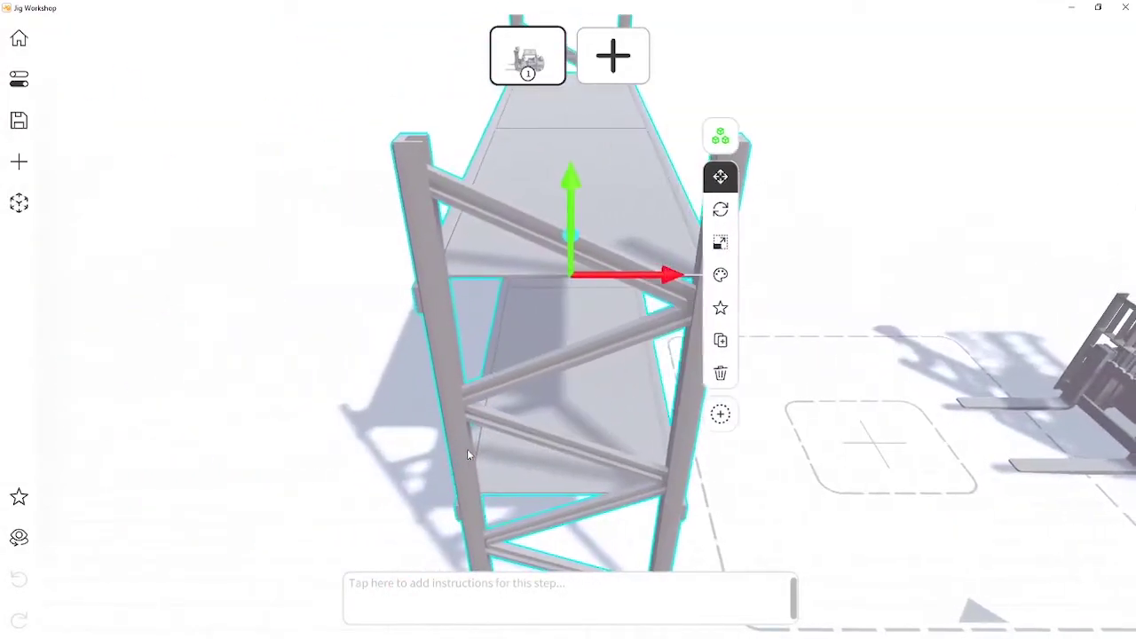
# Step: Import Boxes.obj, then orbit and zoom to view the rack and forklift
pyautogui.click(19, 162)
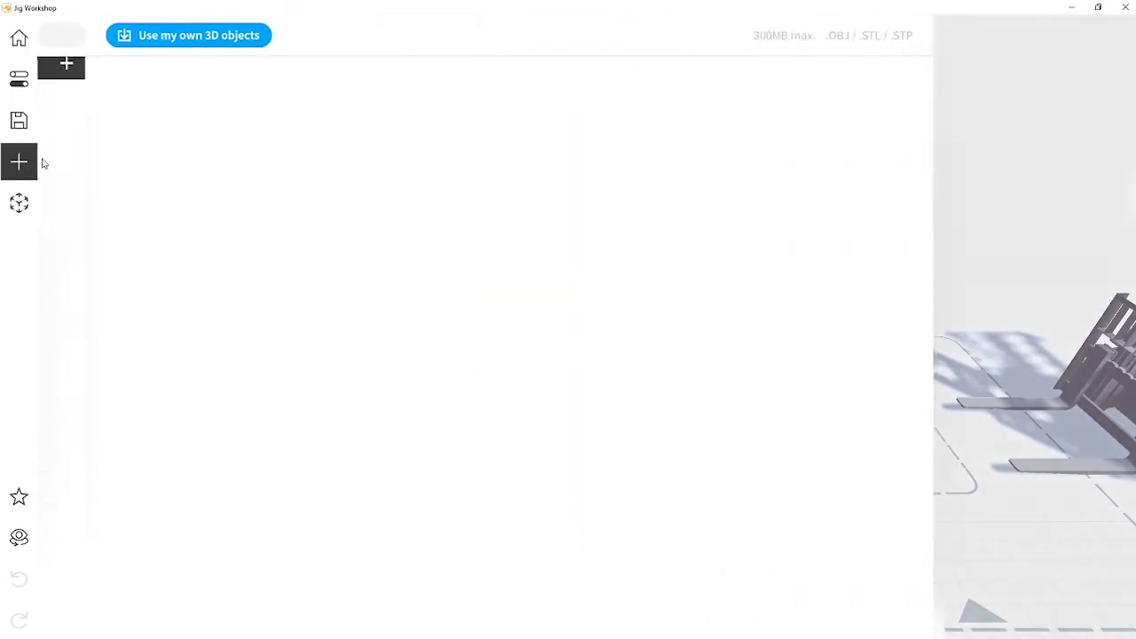
pyautogui.click(290, 37)
pyautogui.click(241, 108)
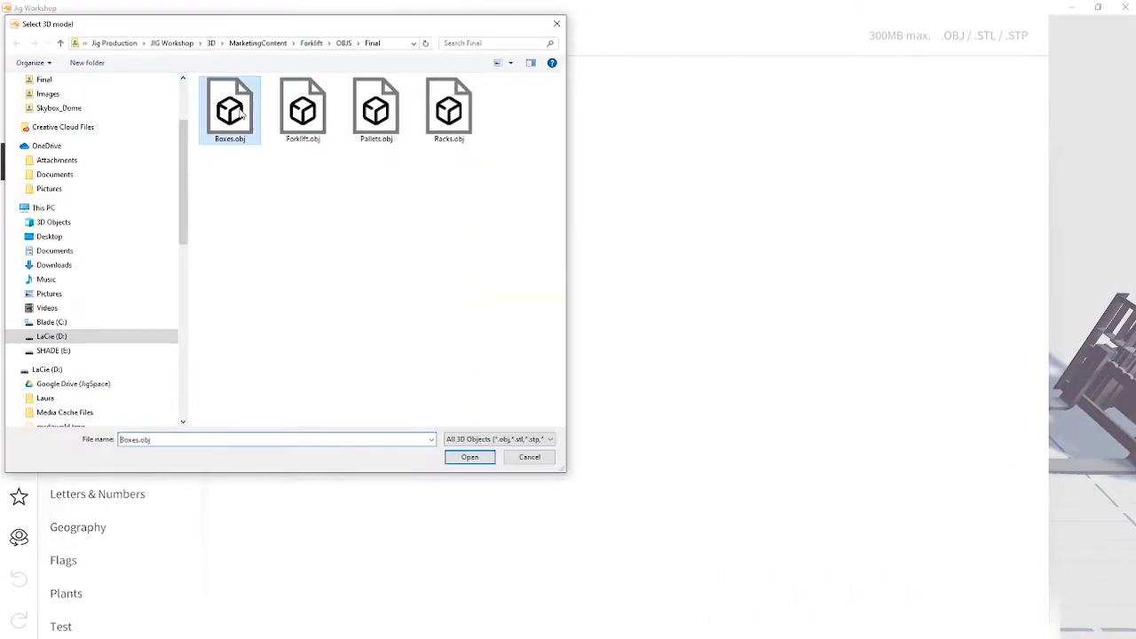
pyautogui.click(469, 457)
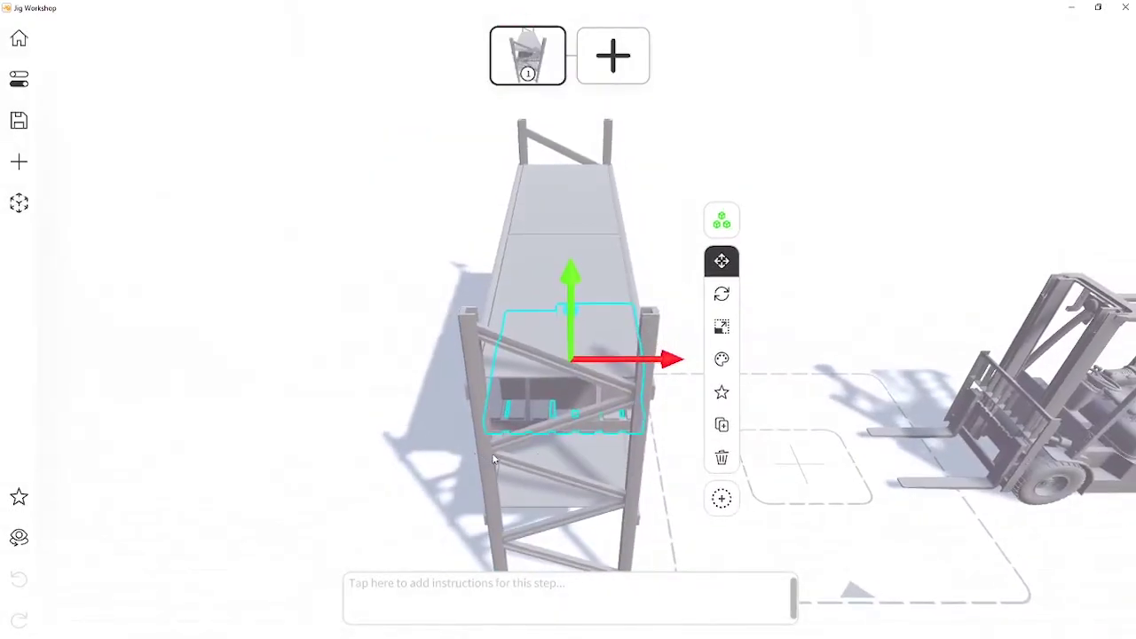
pyautogui.click(835, 430)
pyautogui.moveTo(834, 430)
pyautogui.mouseDown()
pyautogui.moveTo(774, 424)
pyautogui.moveTo(697, 330)
pyautogui.moveTo(432, 205)
pyautogui.mouseUp()
pyautogui.scroll(-3, 433, 205)
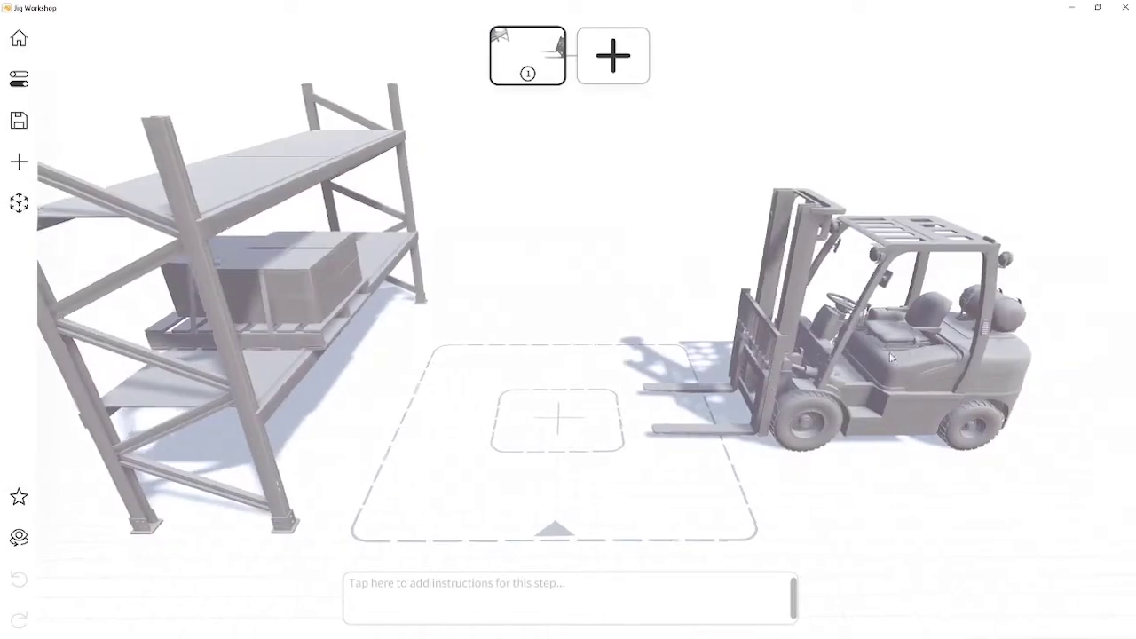
# Step: Apply Forklift_C.png as the forklift's diffuse texture
pyautogui.scroll(5, 875, 489)
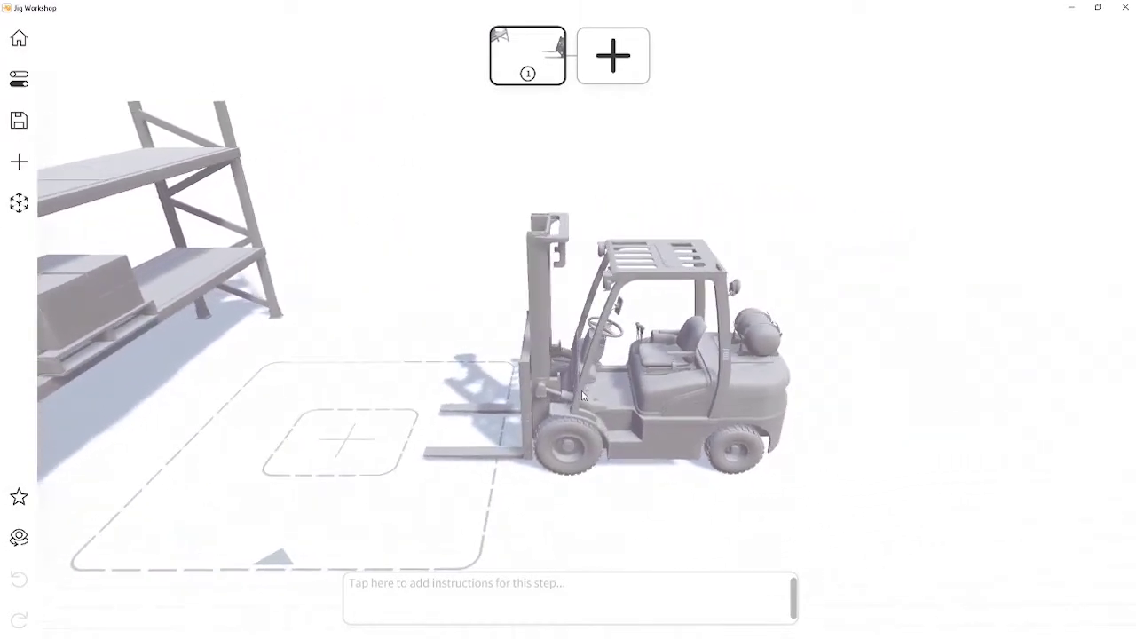
pyautogui.click(634, 379)
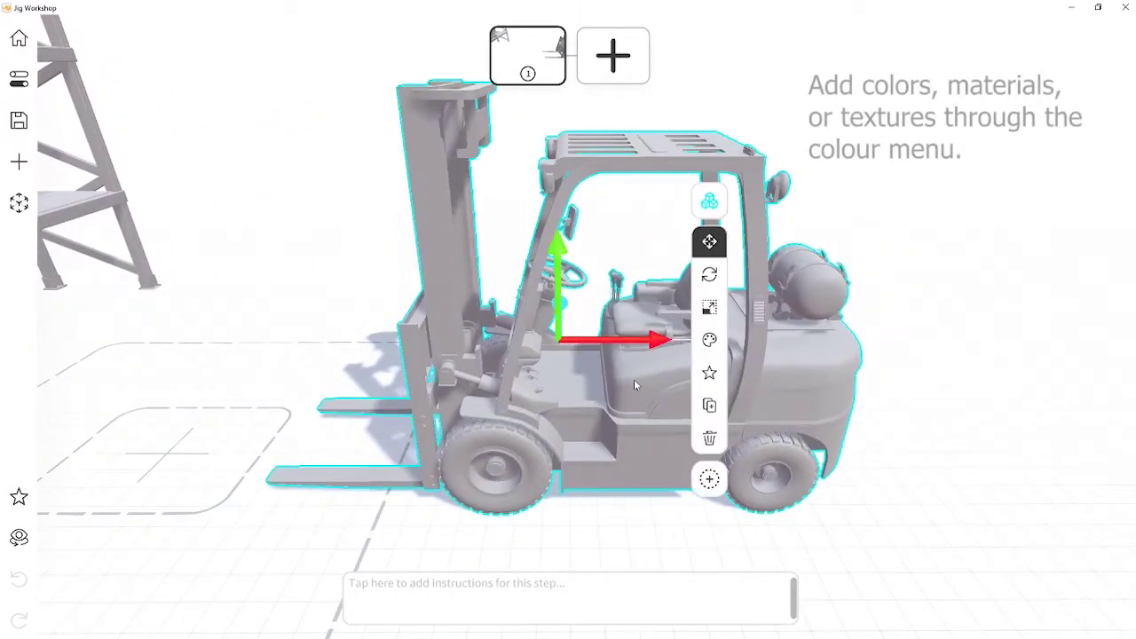
pyautogui.click(709, 341)
pyautogui.click(908, 308)
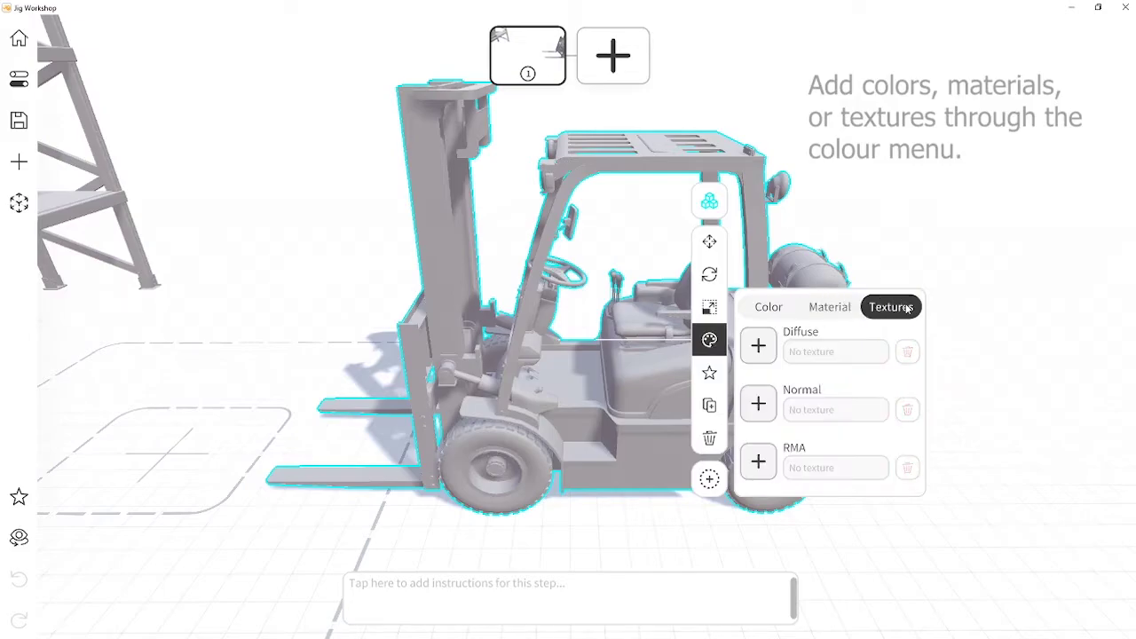
pyautogui.click(759, 346)
pyautogui.click(236, 138)
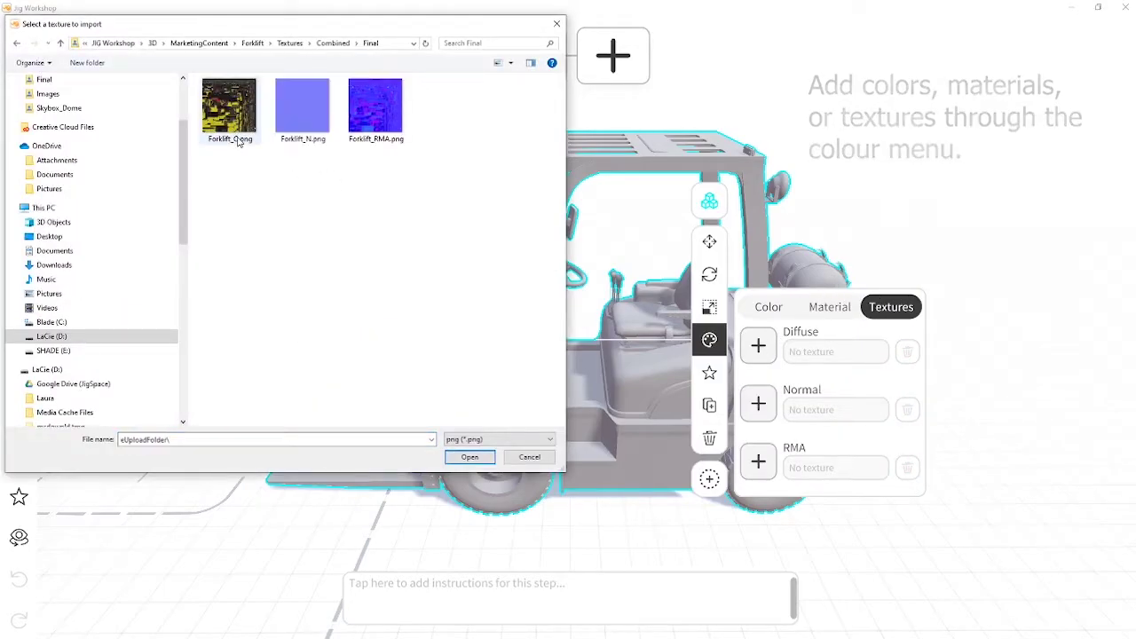
pyautogui.doubleClick(236, 139)
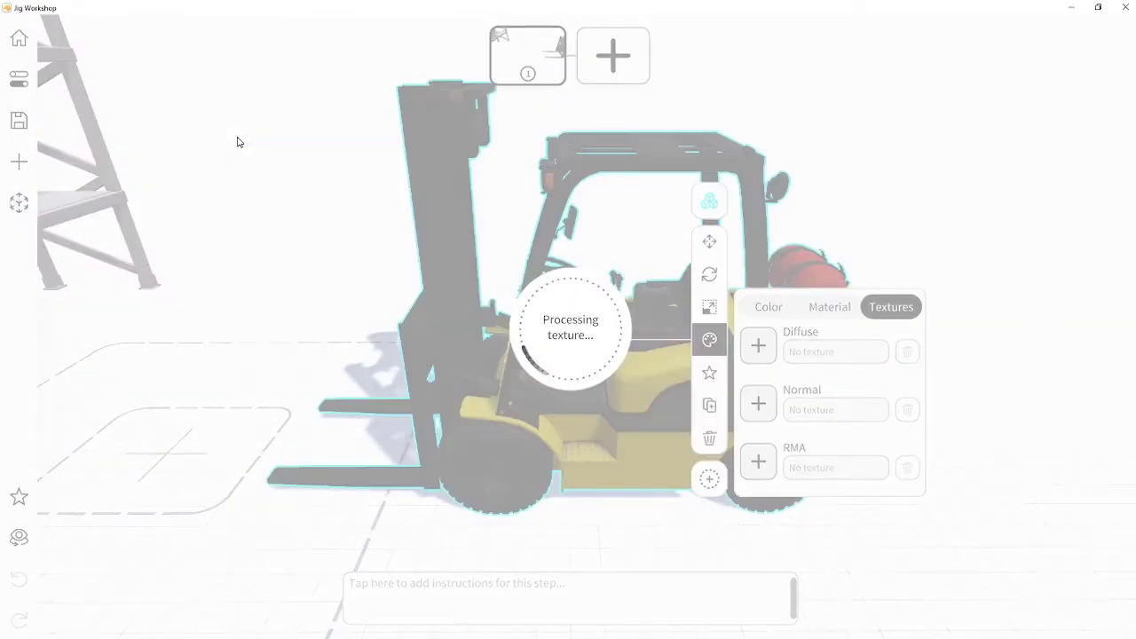
# Step: Load Forklift_N.png as the normal map and Forklift_RMA.png as the RMA texture
pyautogui.click(760, 404)
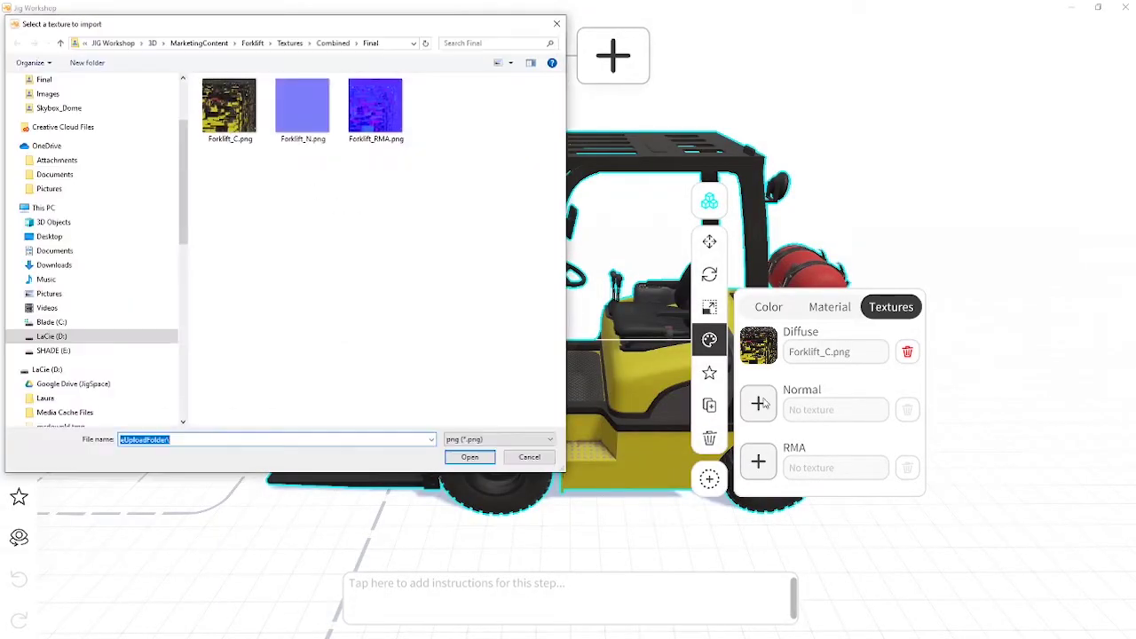
pyautogui.click(460, 461)
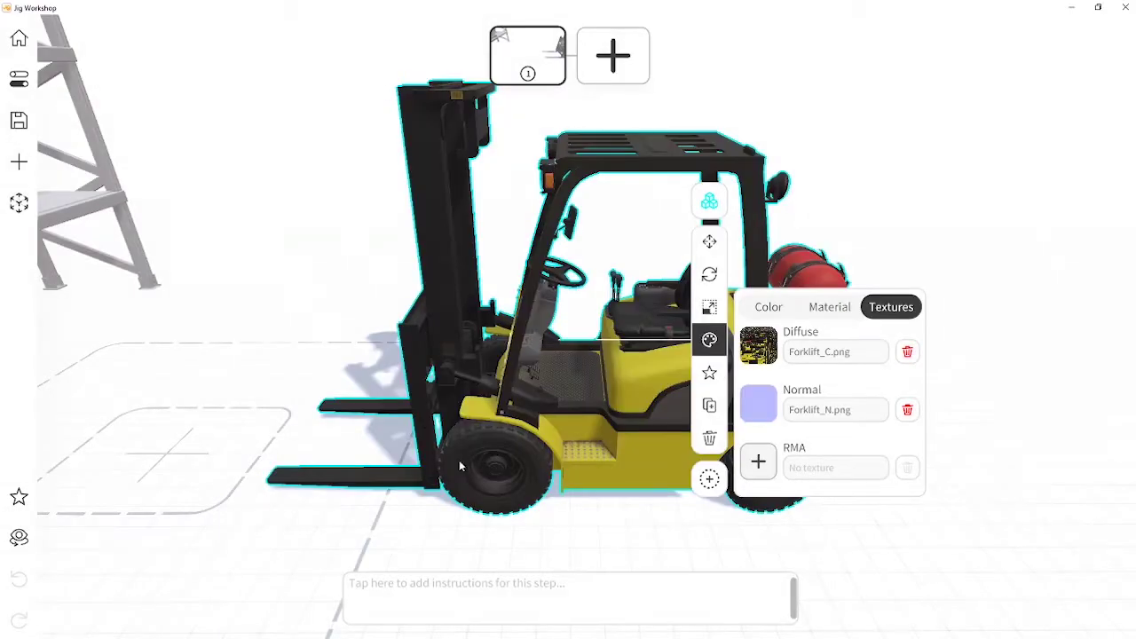
pyautogui.click(754, 457)
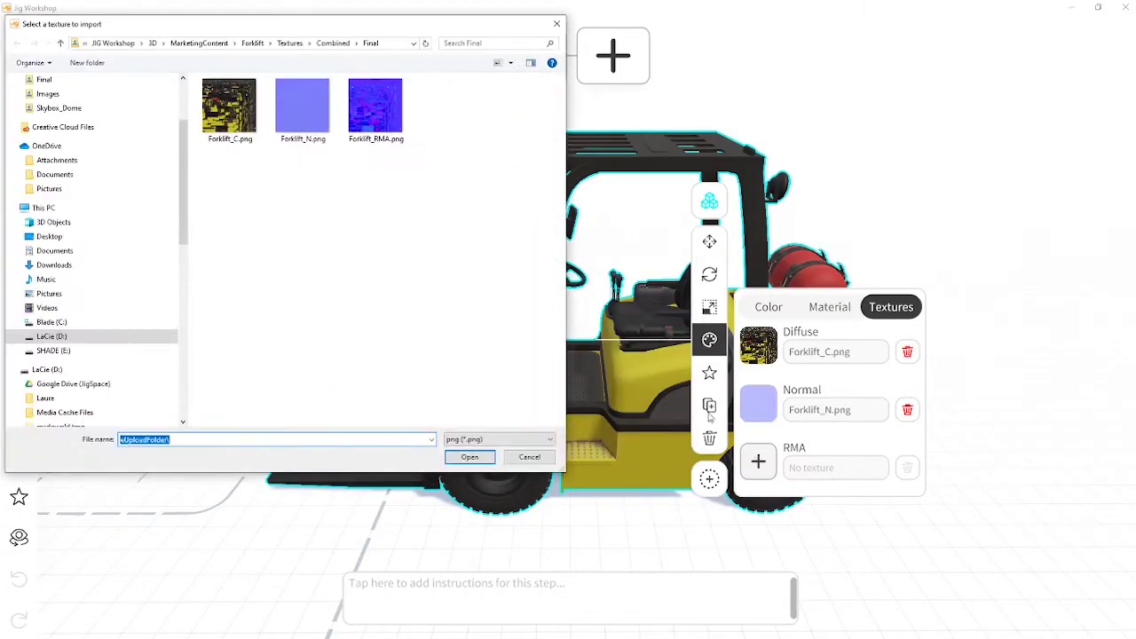
pyautogui.doubleClick(400, 133)
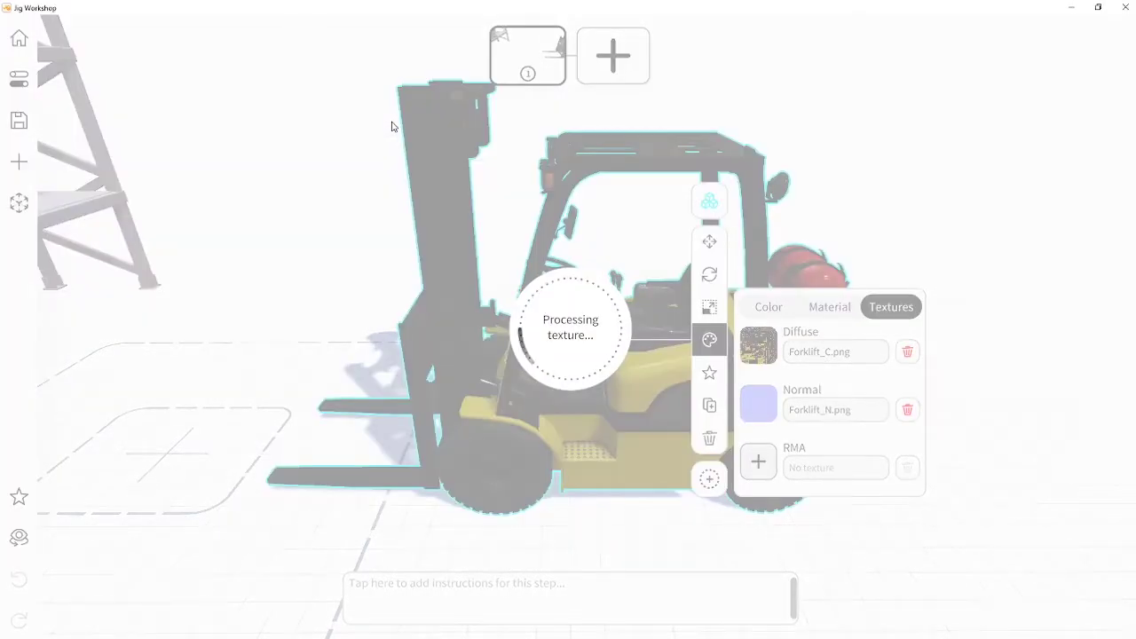
pyautogui.click(391, 126)
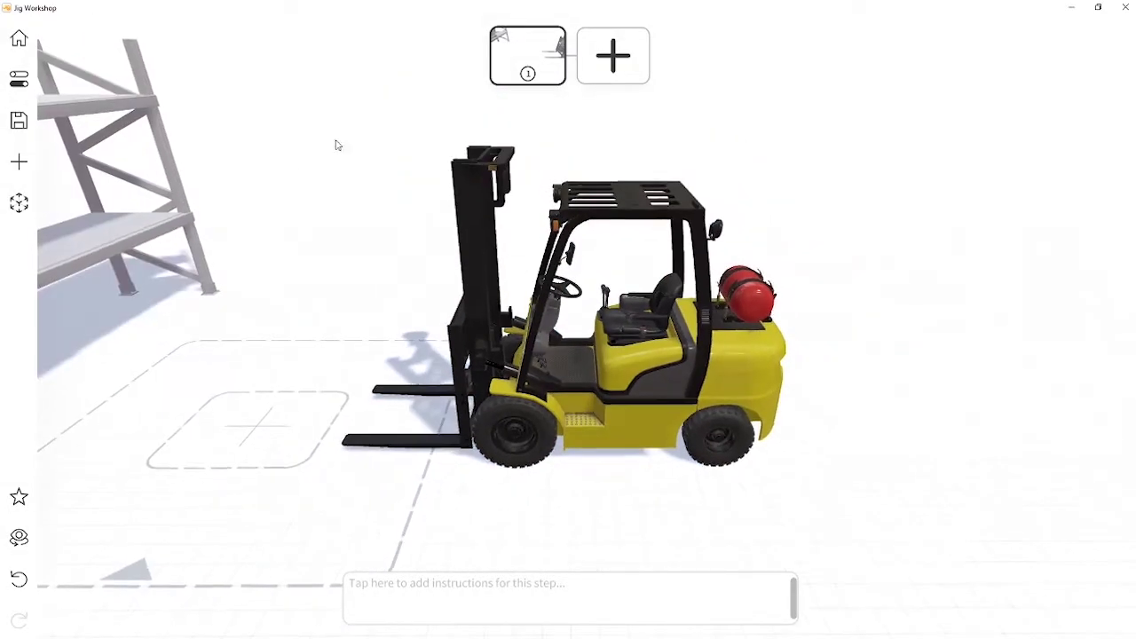
# Step: Give the rack a Powder Coating material and recolour it bright blue
pyautogui.moveTo(335, 145)
pyautogui.mouseDown()
pyautogui.moveTo(652, 300)
pyautogui.moveTo(914, 230)
pyautogui.moveTo(746, 294)
pyautogui.mouseUp()
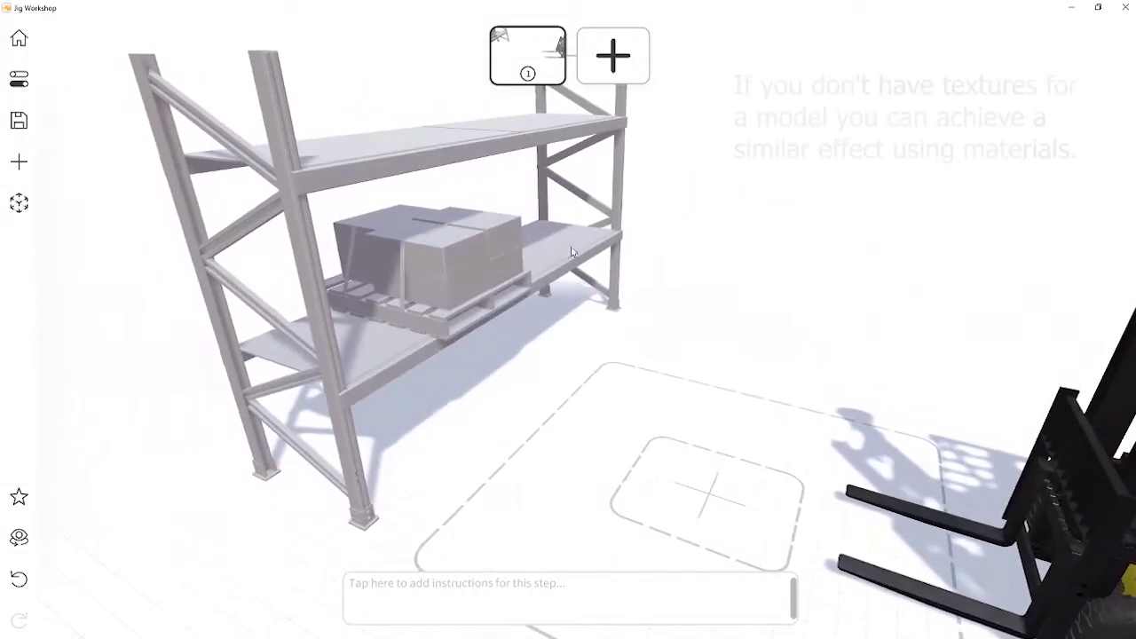
pyautogui.click(386, 154)
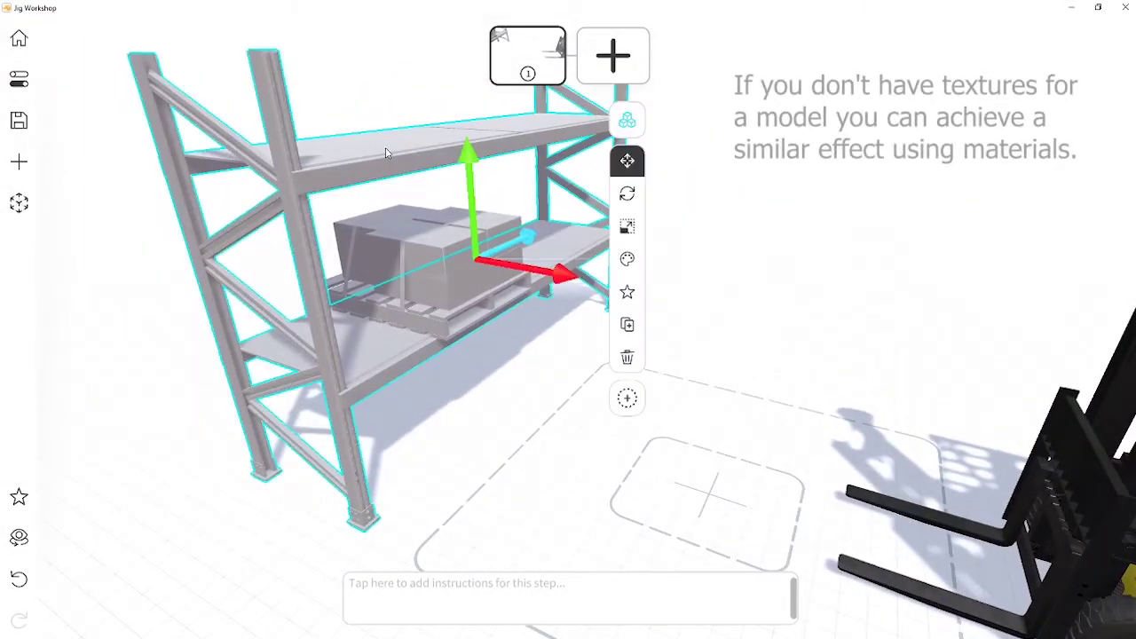
pyautogui.click(636, 261)
pyautogui.click(735, 229)
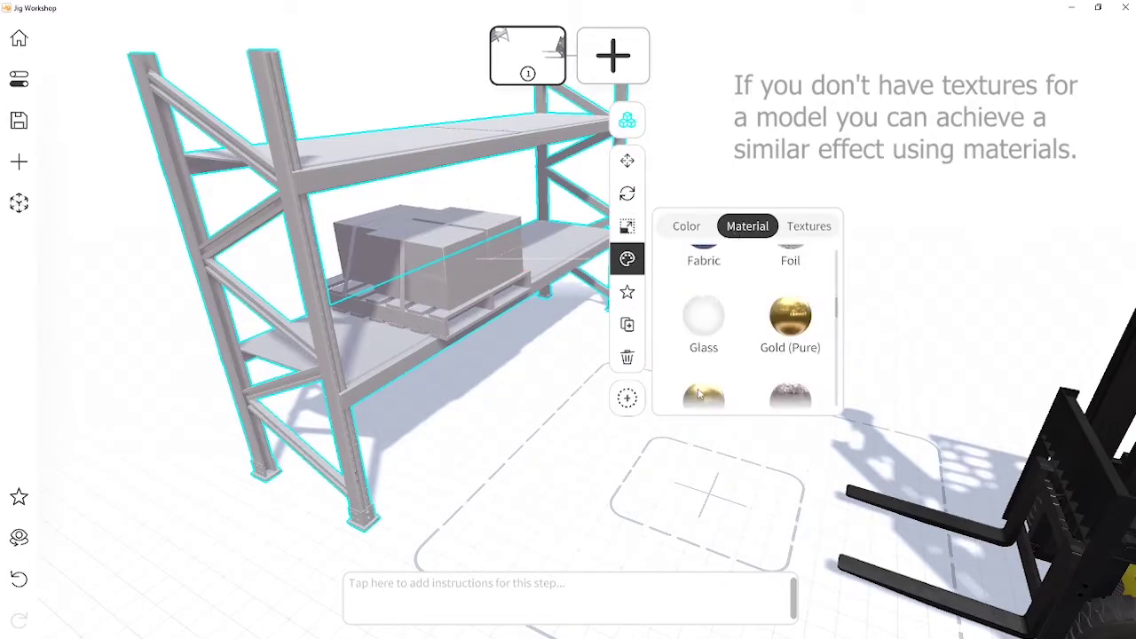
pyautogui.moveTo(701, 397); pyautogui.dragTo(687, 66)
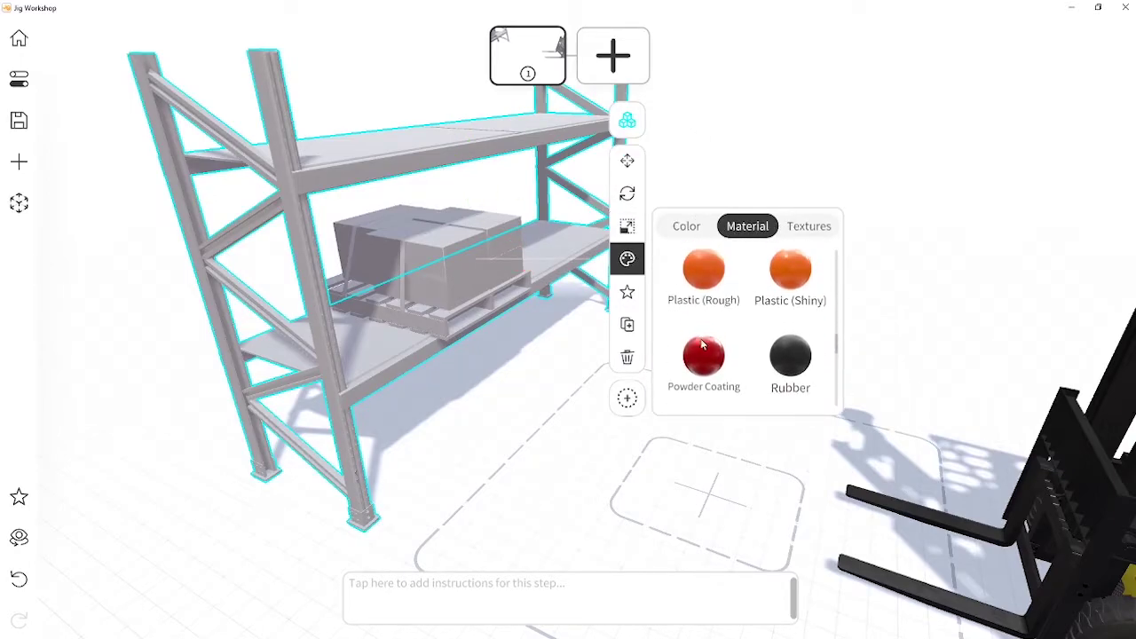
pyautogui.click(704, 353)
pyautogui.click(693, 229)
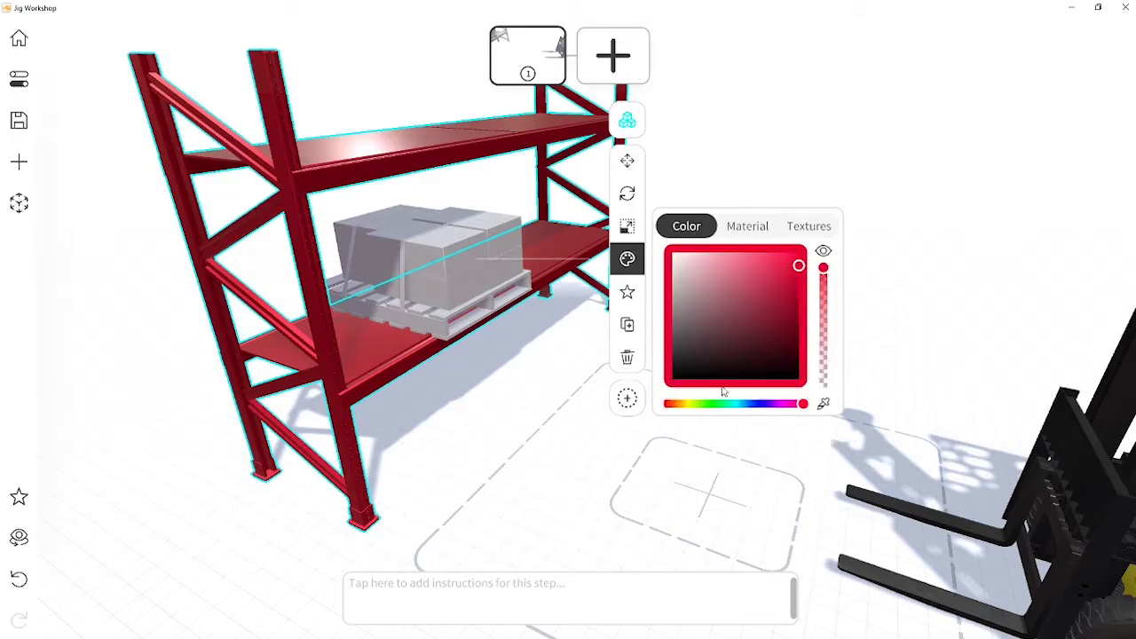
pyautogui.click(750, 405)
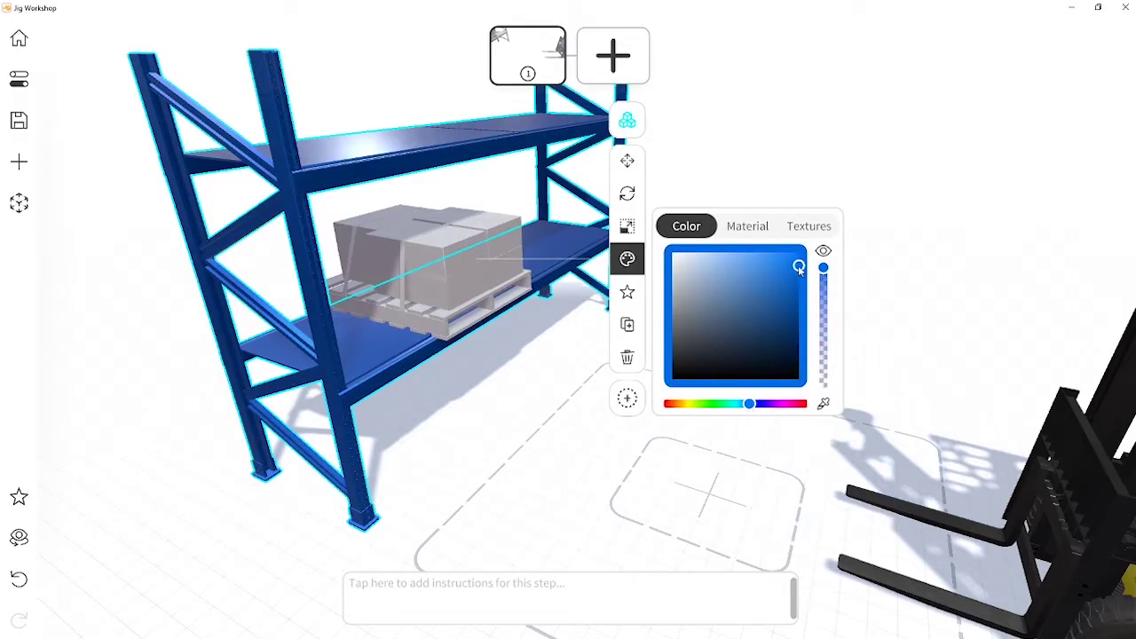
pyautogui.moveTo(801, 269); pyautogui.dragTo(807, 253)
# Step: Make both shelf beams Plastic (Shiny) coloured bright orange
pyautogui.click(630, 126)
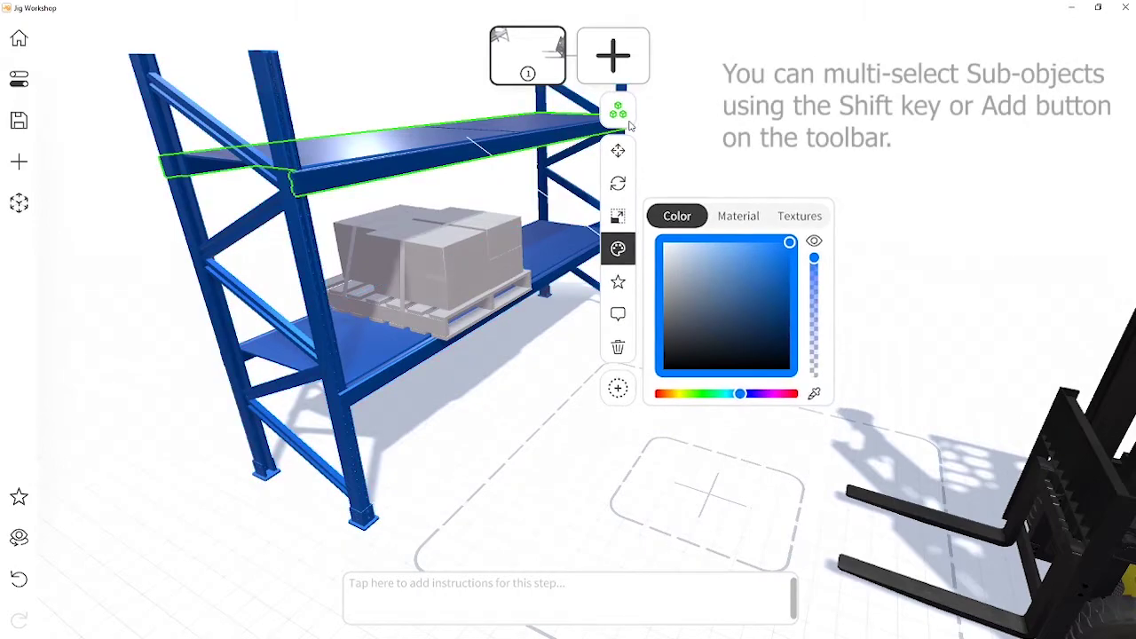
pyautogui.keyDown('shift'); pyautogui.click(575, 246); pyautogui.keyUp('shift')
pyautogui.click(734, 218)
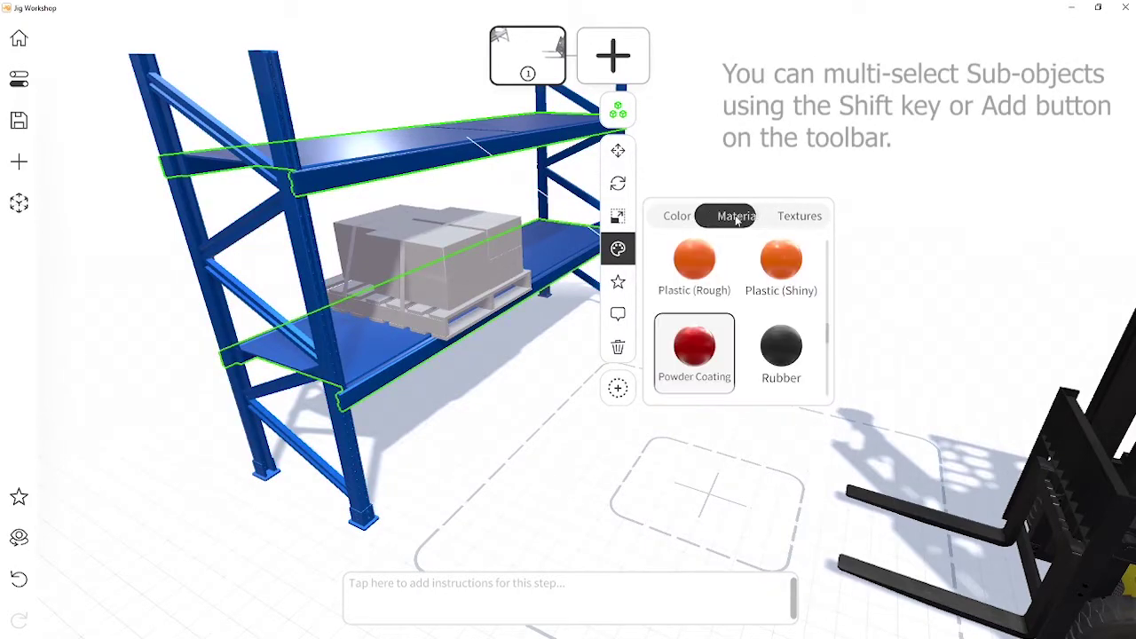
pyautogui.click(780, 261)
pyautogui.click(676, 215)
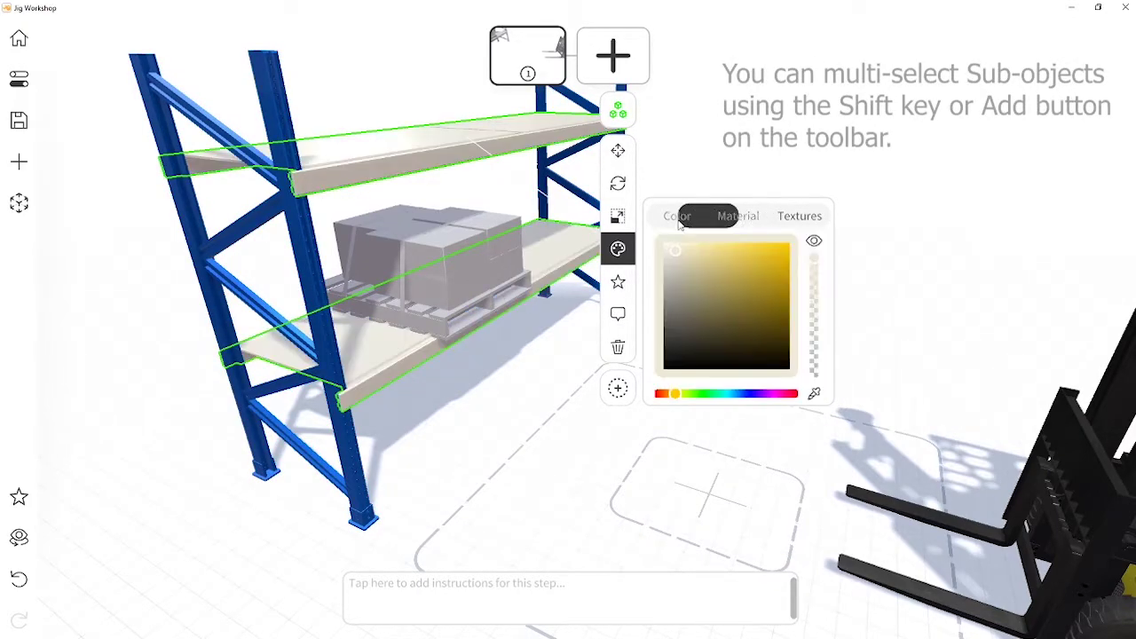
pyautogui.moveTo(672, 399); pyautogui.dragTo(667, 397)
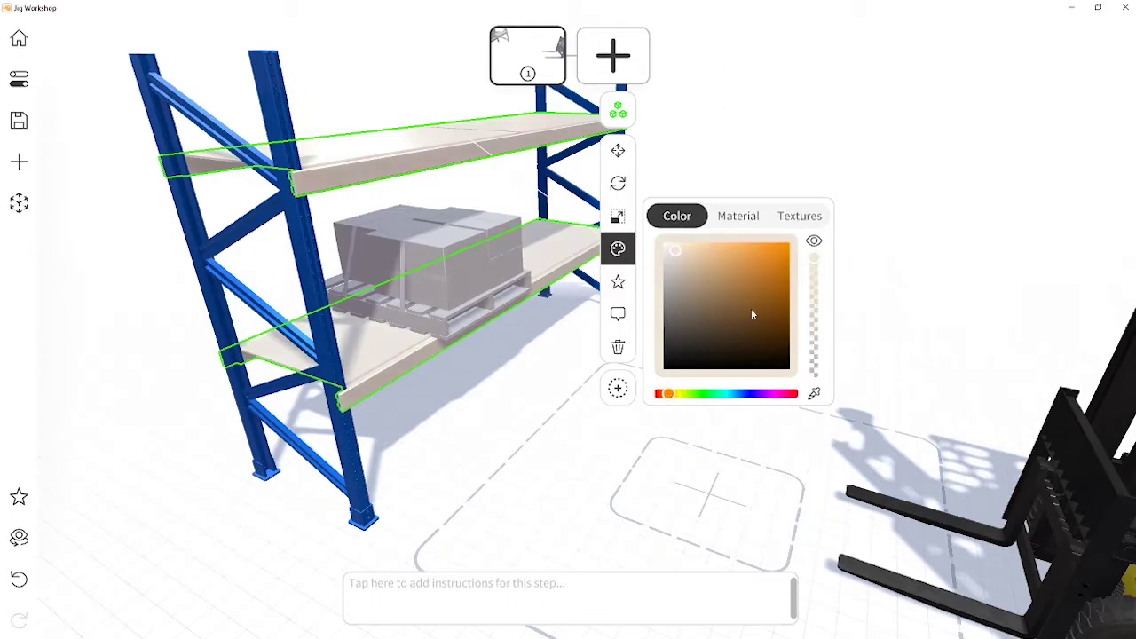
pyautogui.click(787, 250)
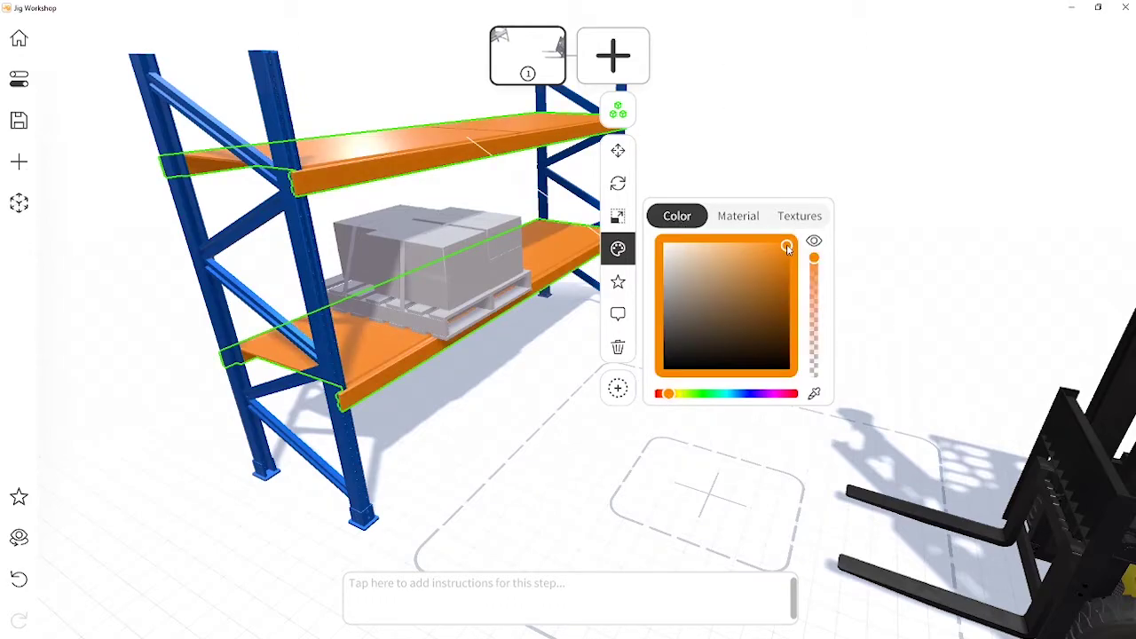
pyautogui.click(811, 178)
# Step: Give the rack's foot plates the Silver material
pyautogui.click(368, 524)
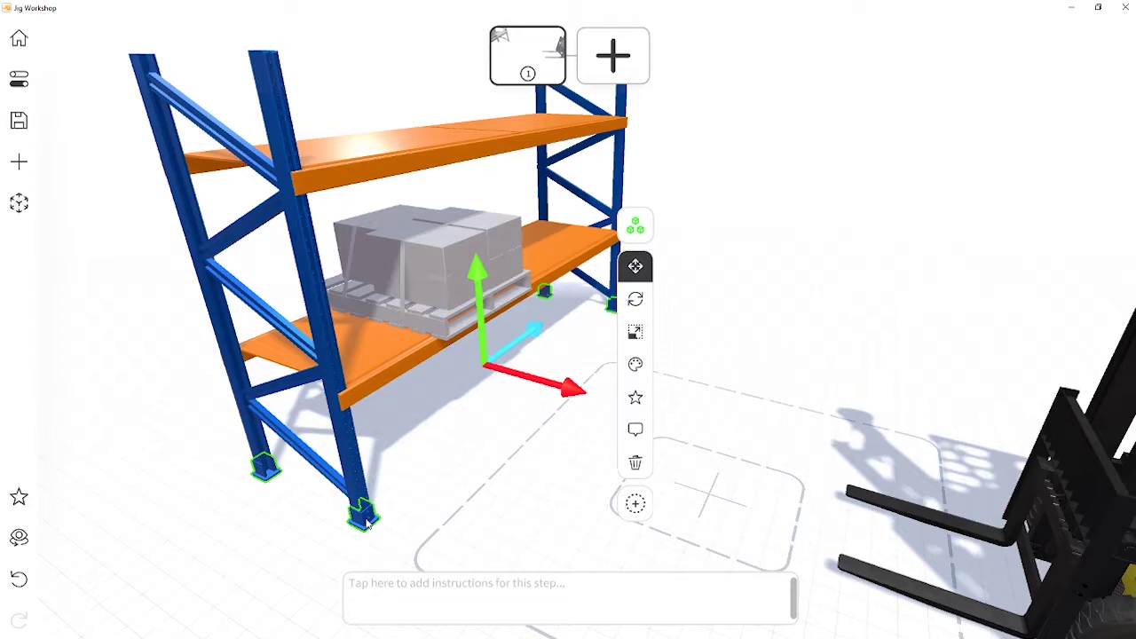
pyautogui.click(635, 366)
pyautogui.click(753, 332)
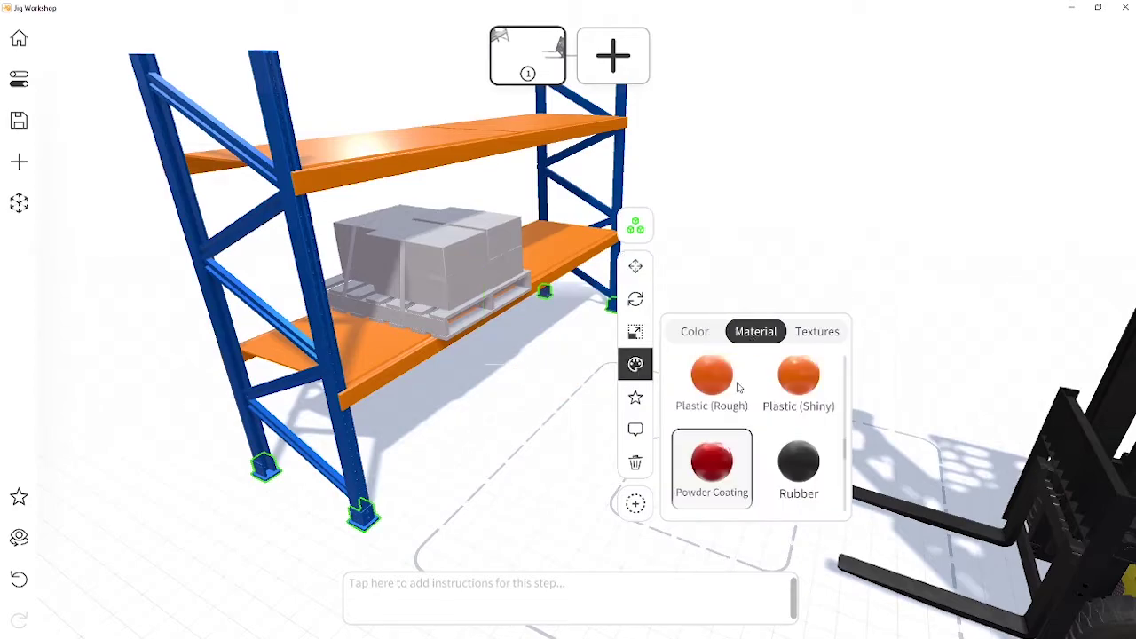
pyautogui.scroll(-2, 708, 388)
pyautogui.click(719, 447)
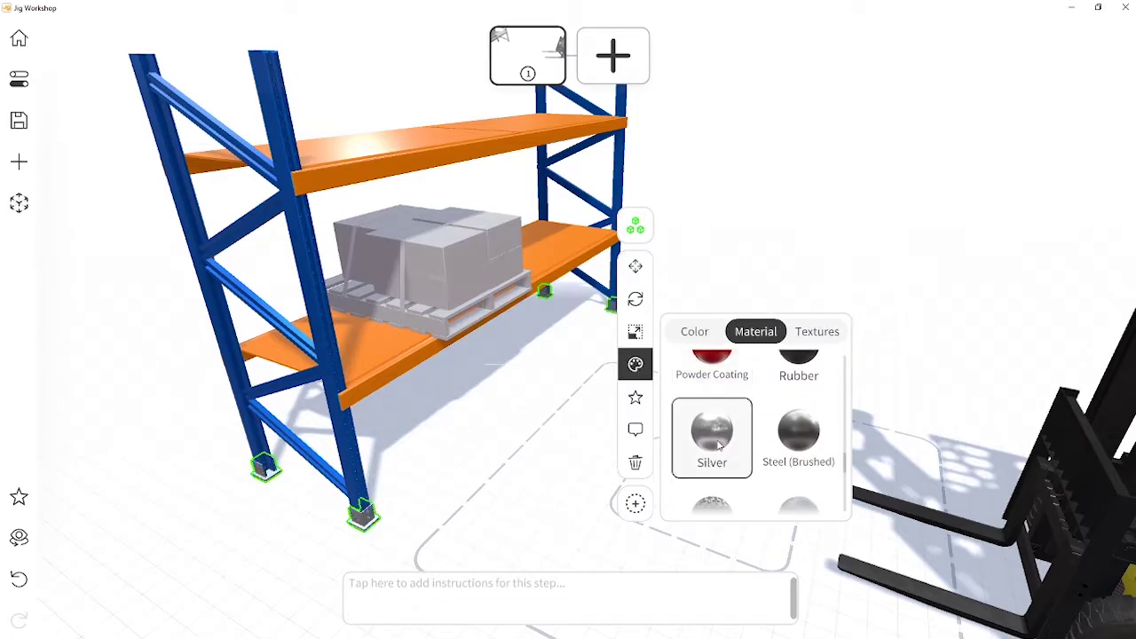
pyautogui.click(576, 418)
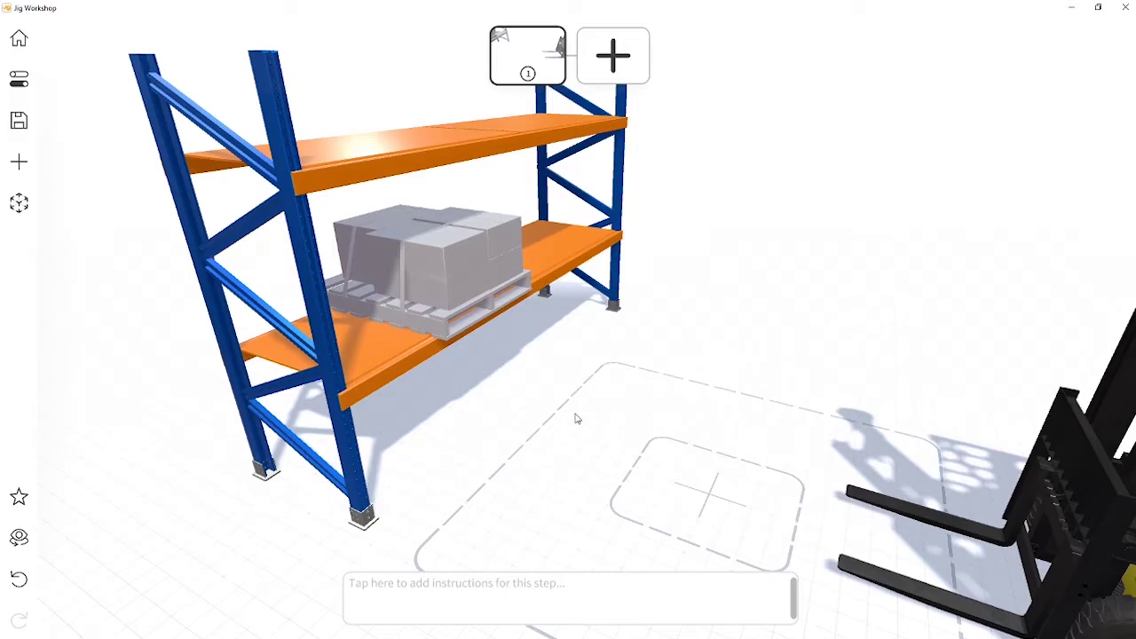
pyautogui.click(422, 267)
# Step: Load Boxes_C.png as the pallet's Diffuse texture from the Boxes textures folder
pyautogui.click(578, 121)
pyautogui.click(579, 255)
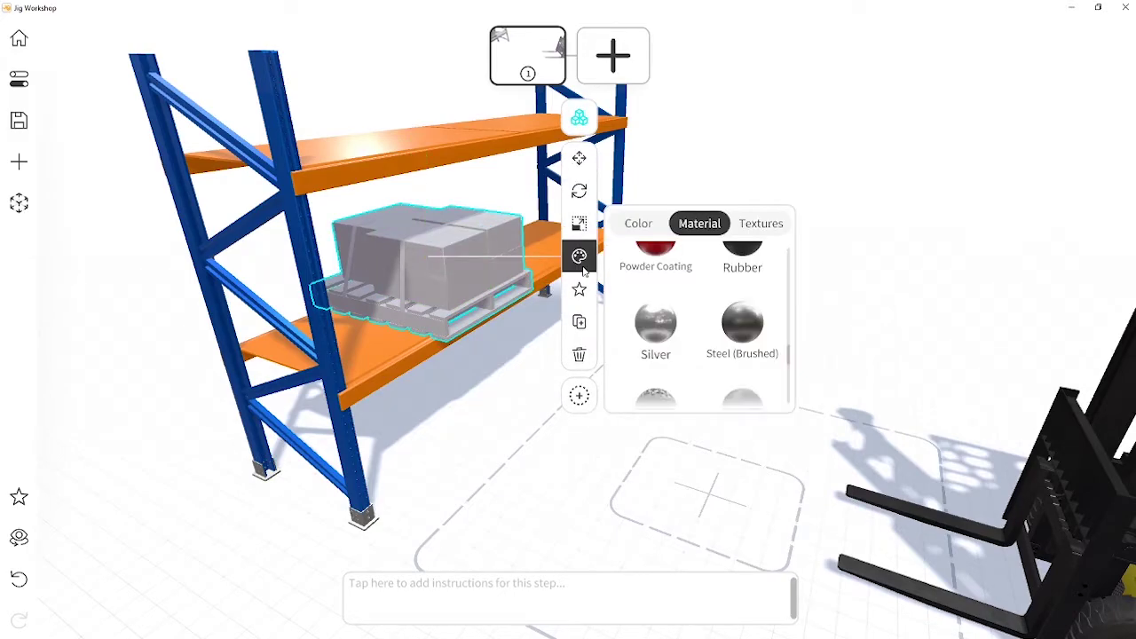
pyautogui.click(755, 226)
pyautogui.click(630, 262)
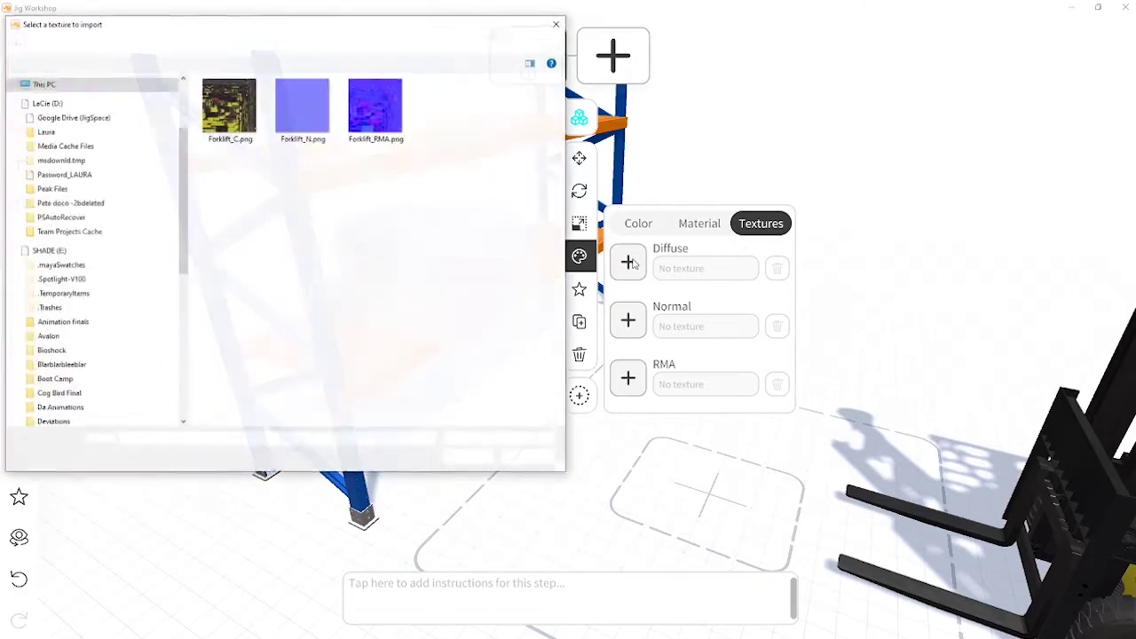
pyautogui.click(293, 44)
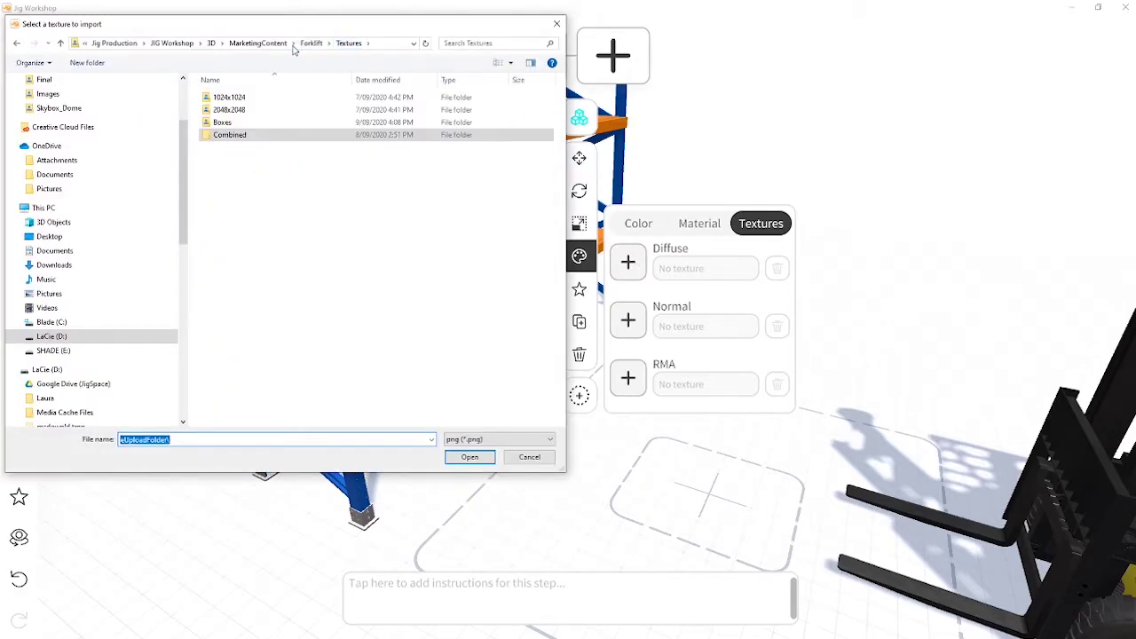
pyautogui.doubleClick(244, 122)
pyautogui.click(248, 125)
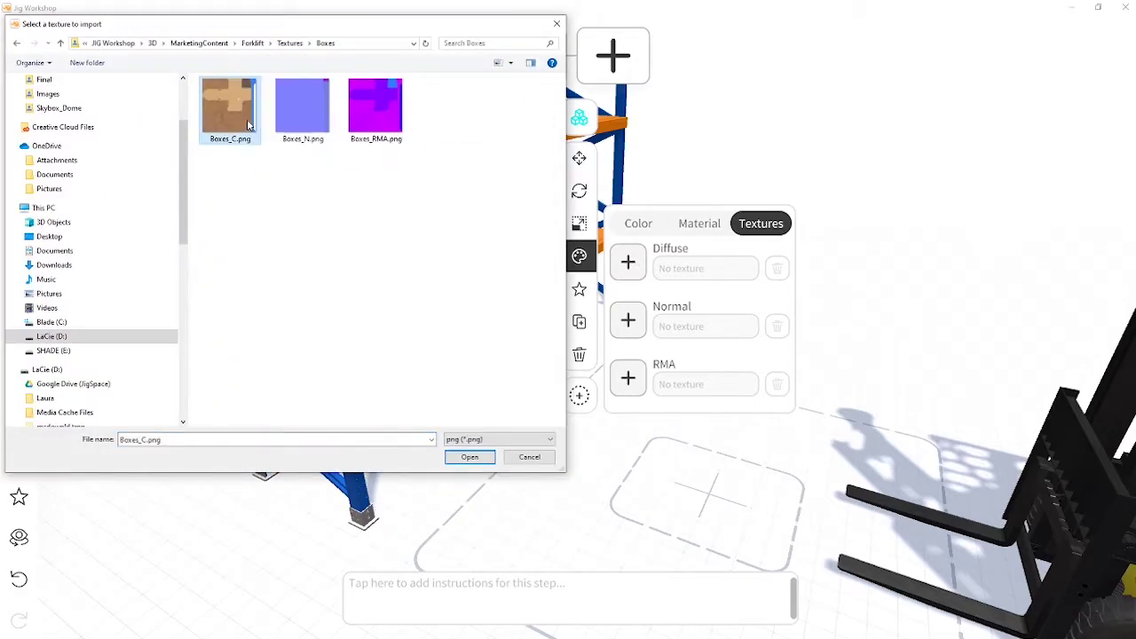
pyautogui.click(454, 459)
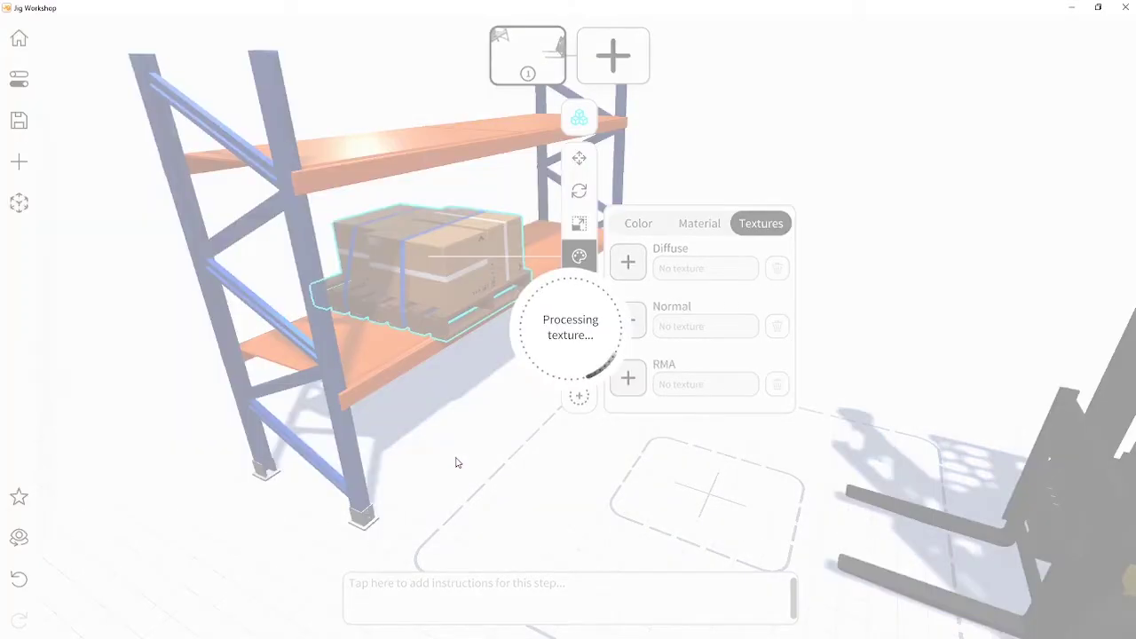
# Step: Load Boxes_N.png as the Normal and Boxes_RMA.png as the RMA texture
pyautogui.click(634, 336)
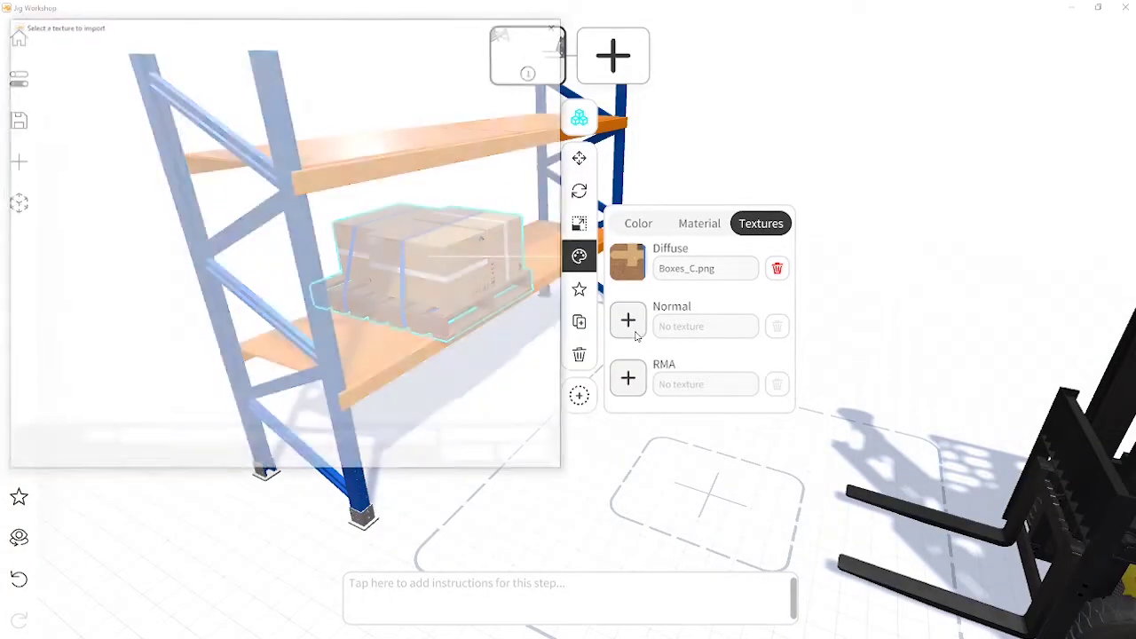
pyautogui.doubleClick(309, 110)
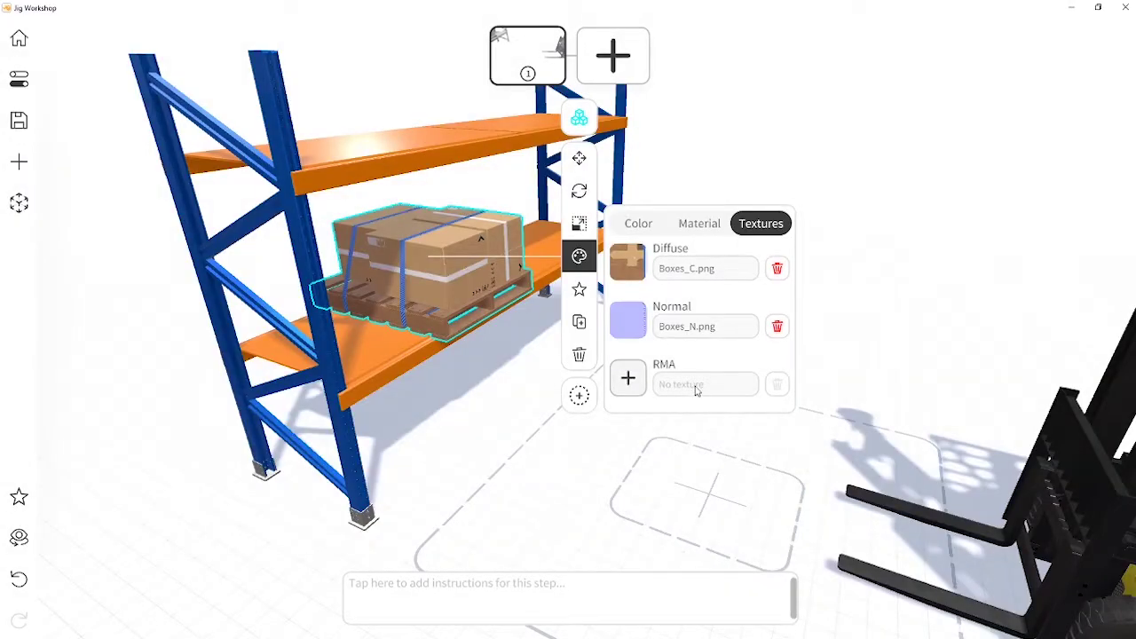
pyautogui.click(628, 393)
pyautogui.click(395, 123)
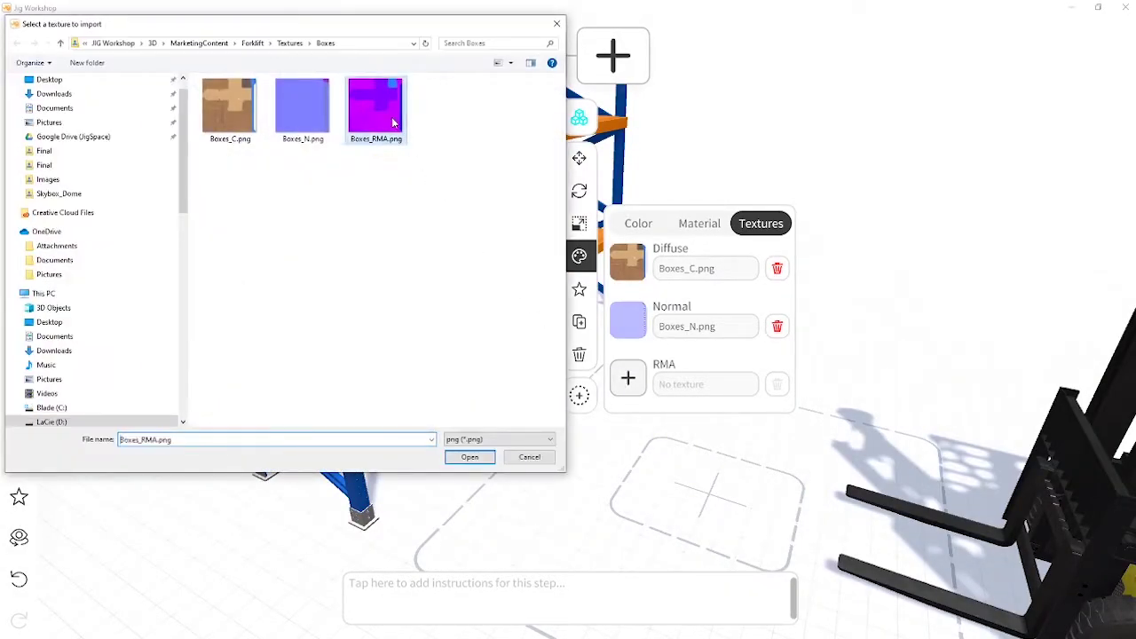
pyautogui.doubleClick(396, 126)
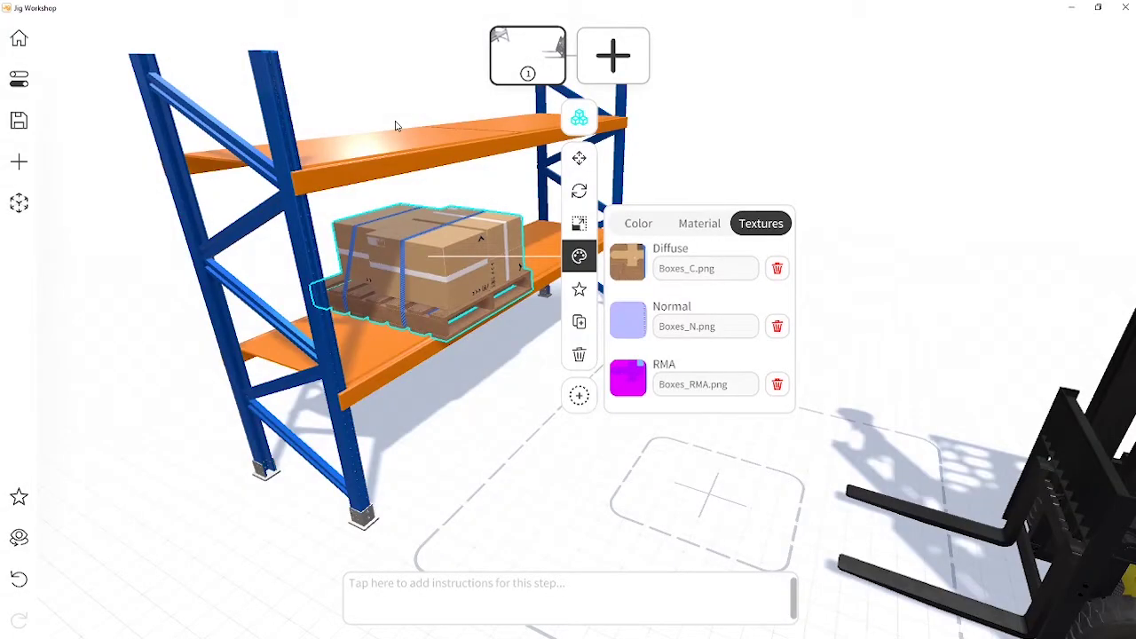
pyautogui.click(396, 125)
pyautogui.moveTo(674, 408); pyautogui.dragTo(812, 438)
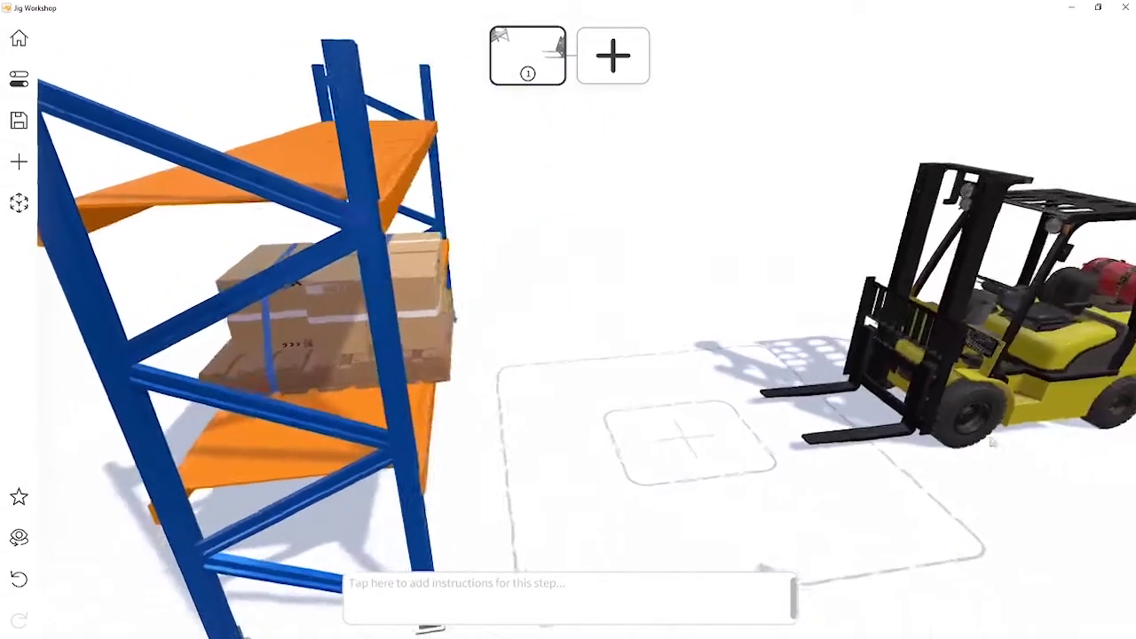
# Step: Apply the Glass material to the packing tape strap on the top box
pyautogui.scroll(5, 581, 324)
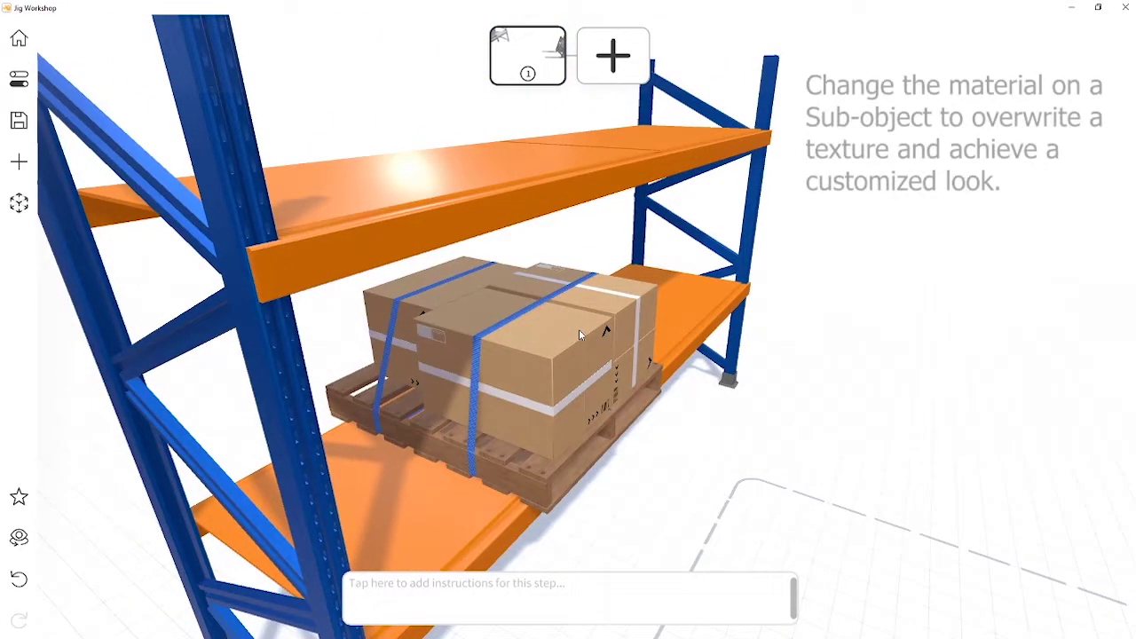
pyautogui.click(579, 329)
pyautogui.click(660, 207)
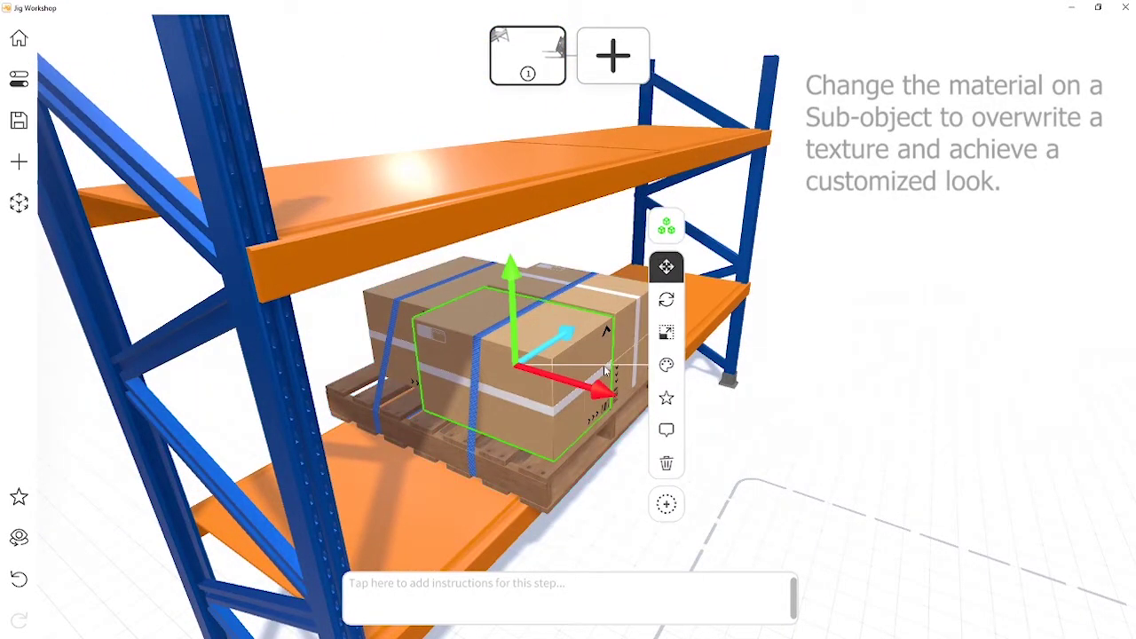
pyautogui.click(410, 348)
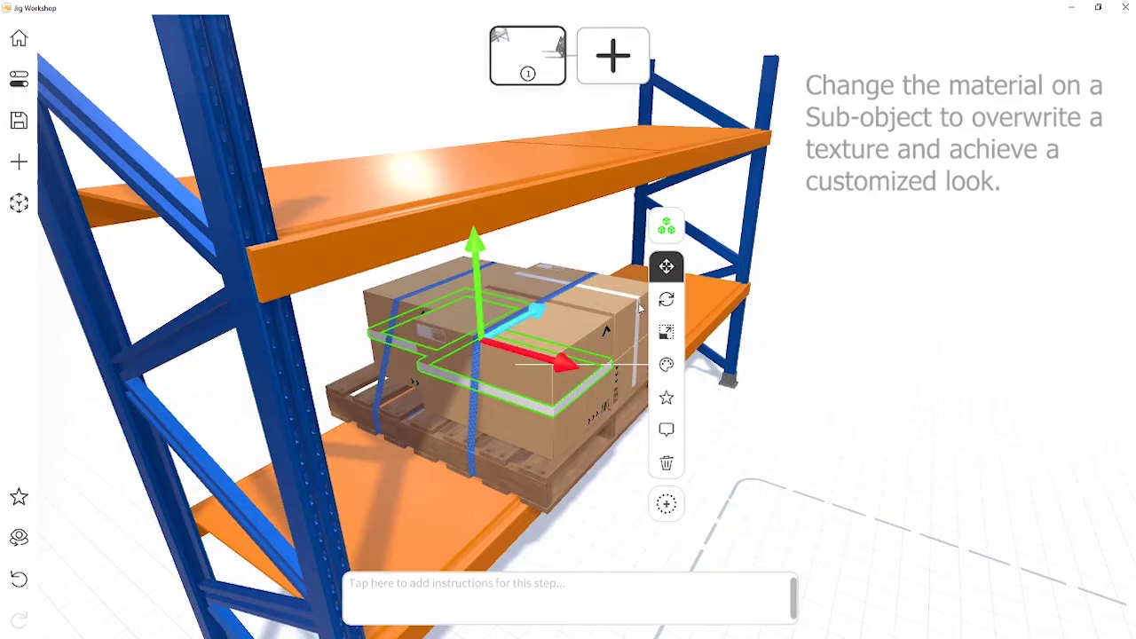
pyautogui.click(667, 365)
pyautogui.click(761, 332)
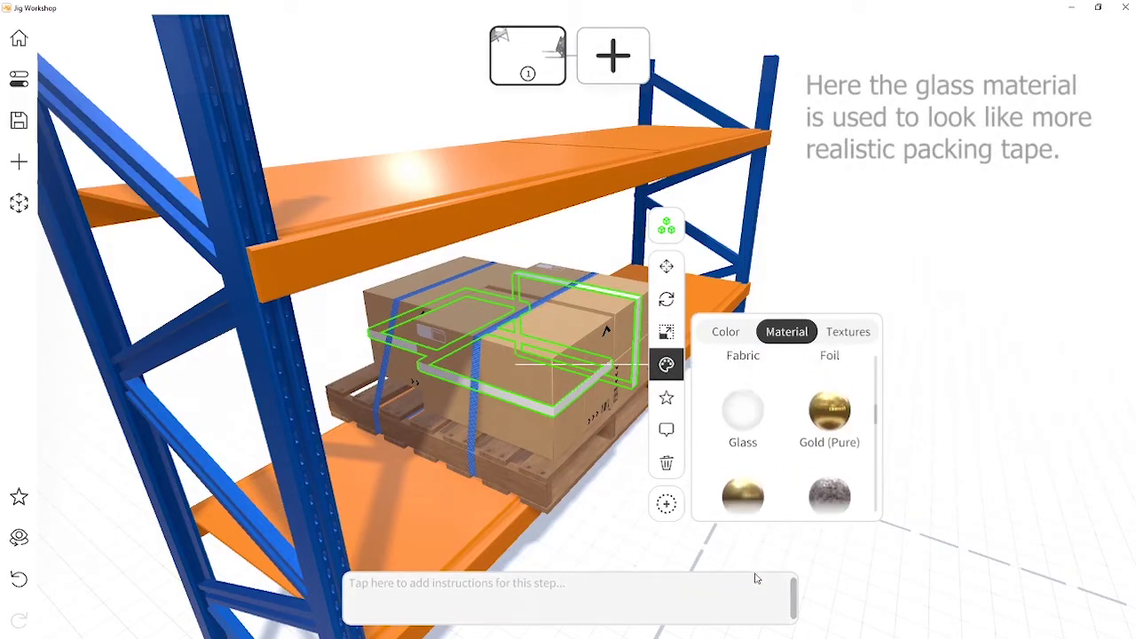
pyautogui.click(751, 419)
pyautogui.click(859, 275)
# Step: Zoom out and swing the view to show the rack and forklift
pyautogui.moveTo(709, 447)
pyautogui.mouseDown()
pyautogui.moveTo(661, 444)
pyautogui.moveTo(559, 367)
pyautogui.moveTo(545, 315)
pyautogui.moveTo(676, 343)
pyautogui.moveTo(672, 427)
pyautogui.mouseUp()
pyautogui.scroll(-3, 677, 343)
pyautogui.scroll(-3, 672, 427)
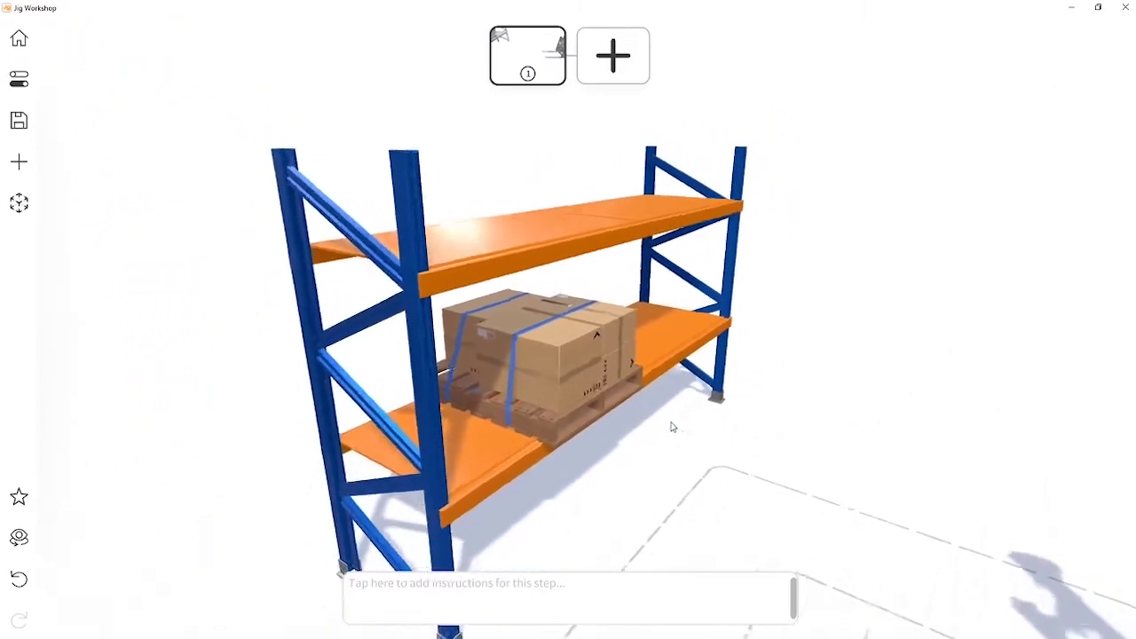
pyautogui.scroll(-2, 673, 427)
pyautogui.moveTo(807, 421); pyautogui.dragTo(602, 395)
# Step: Finish the forklift data-plate label so it reads 'LOAD CAPACITY CHART'
pyautogui.scroll(2, 602, 395)
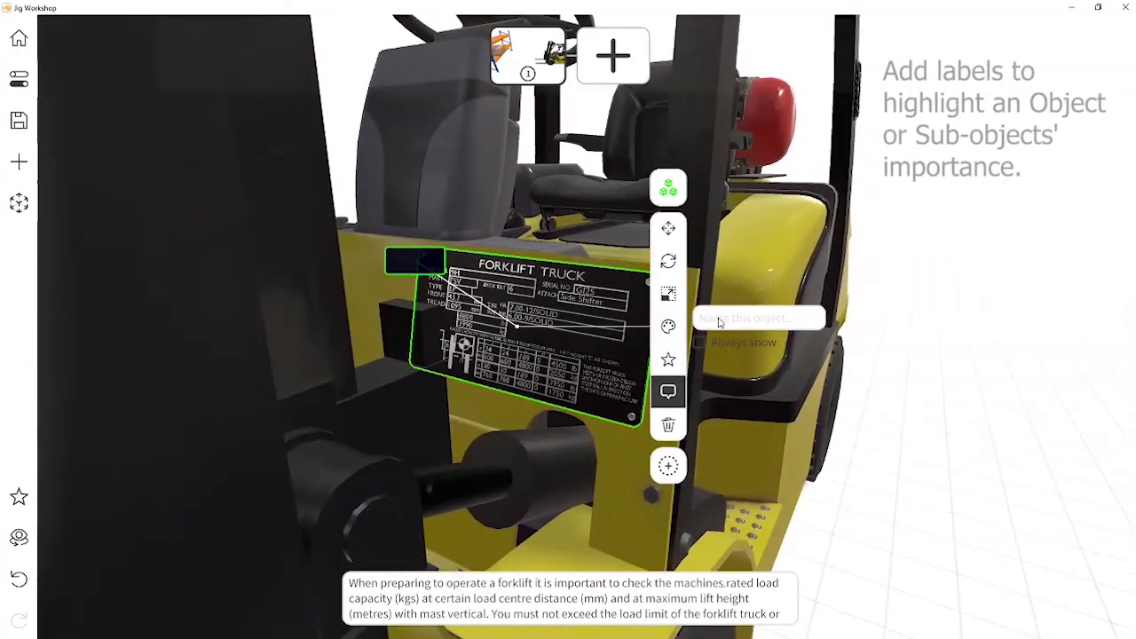
pyautogui.write('LOADCAPACITY CHART')
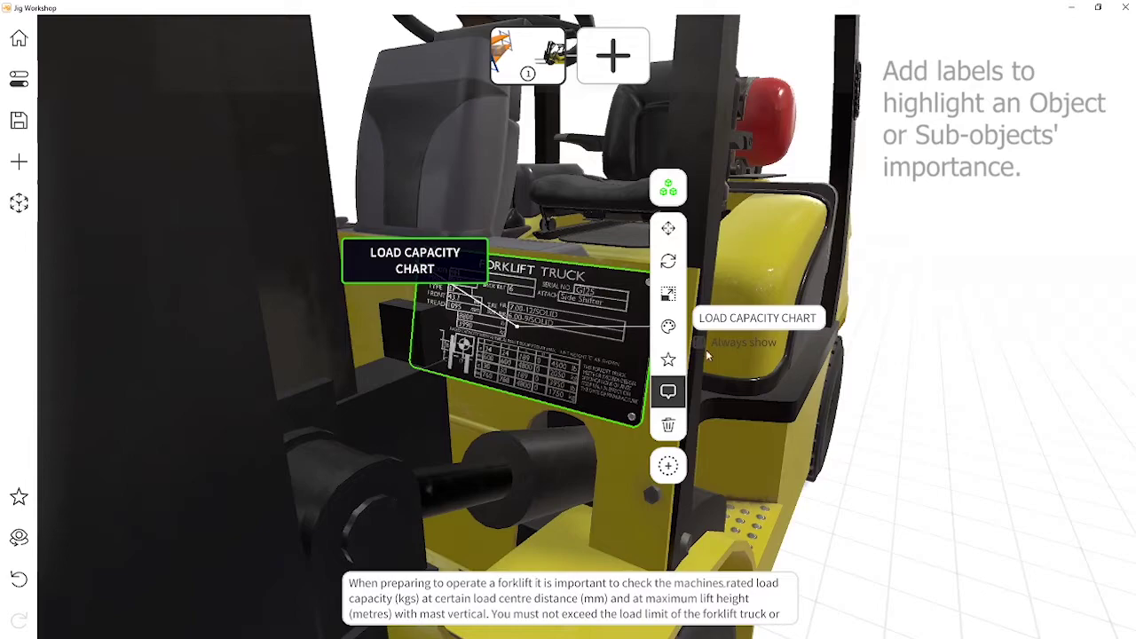
pyautogui.click(902, 422)
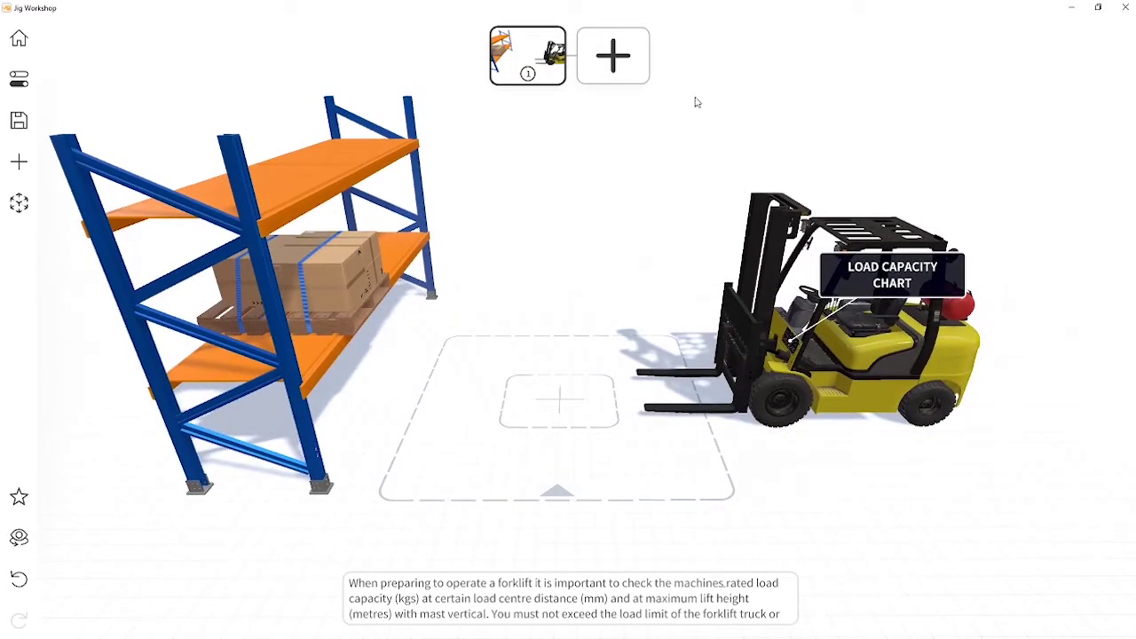
# Step: Add step 2 and delete the Load Capacity Chart label text
pyautogui.click(644, 76)
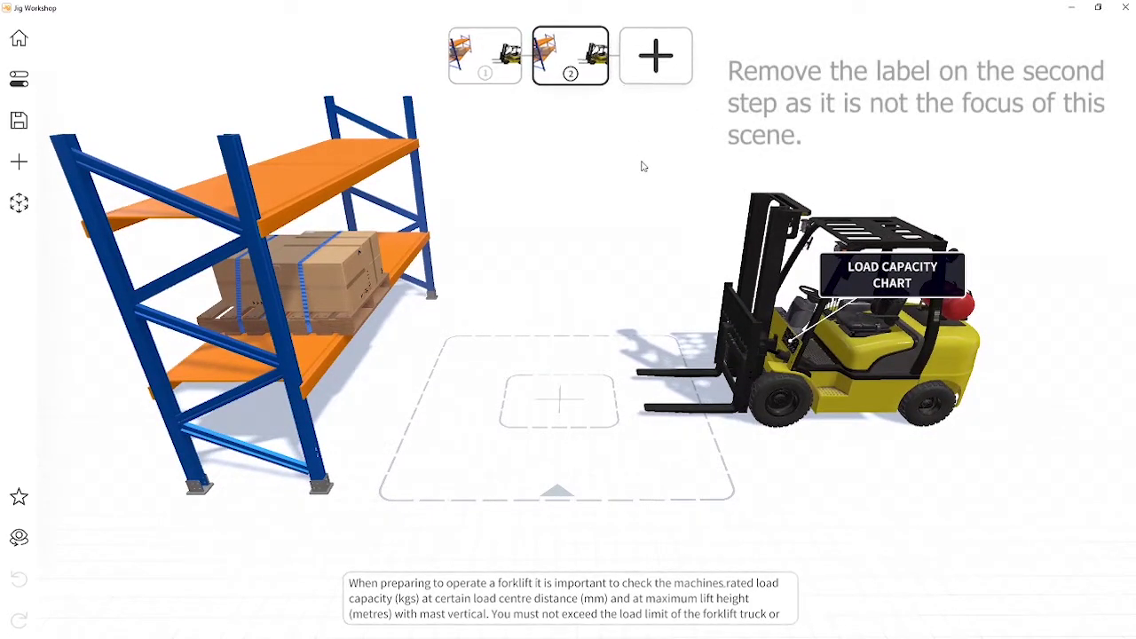
pyautogui.click(794, 346)
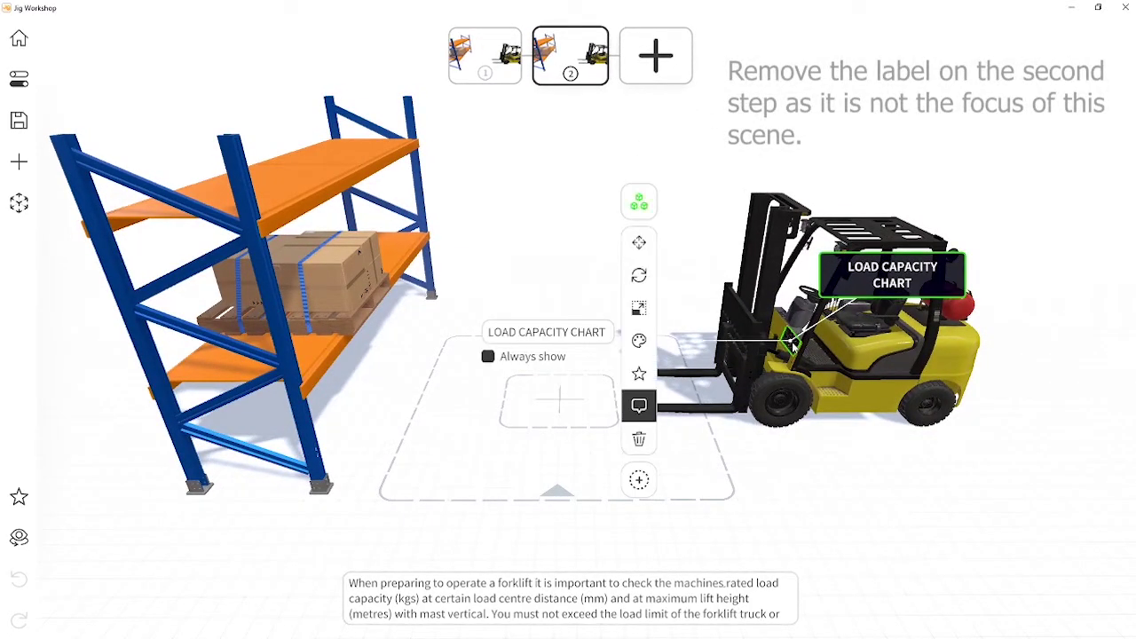
pyautogui.tripleClick(613, 332)
pyautogui.press('BackSpace')
pyautogui.click(577, 461)
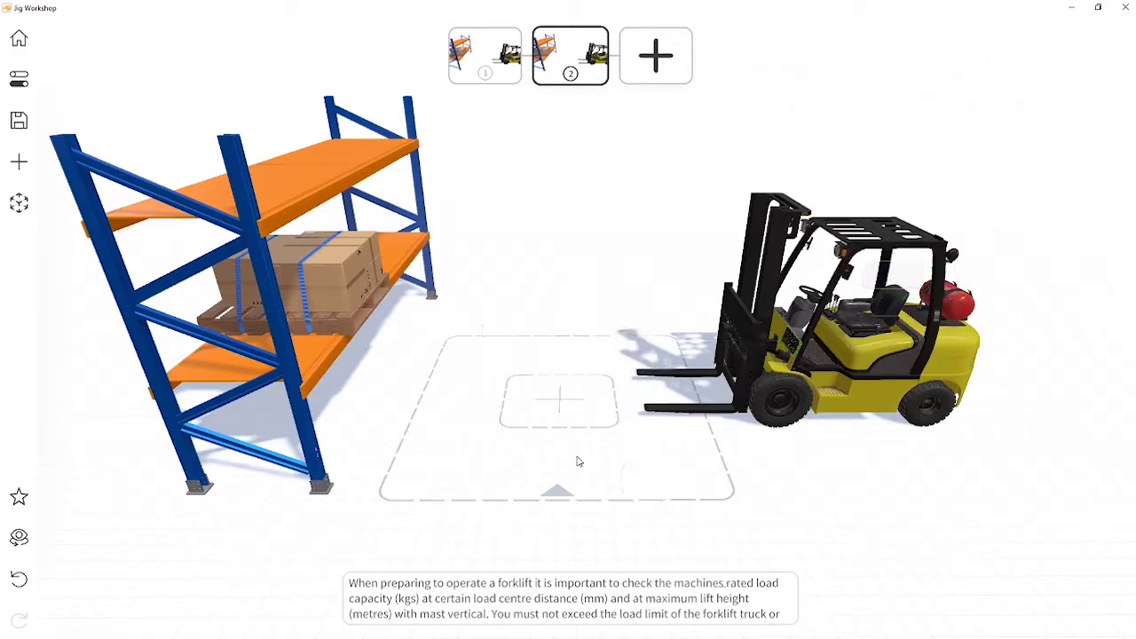
# Step: Replace step 2's instructions with the unloaded-driving text about a vertical mast
pyautogui.moveTo(352, 583); pyautogui.dragTo(838, 617)
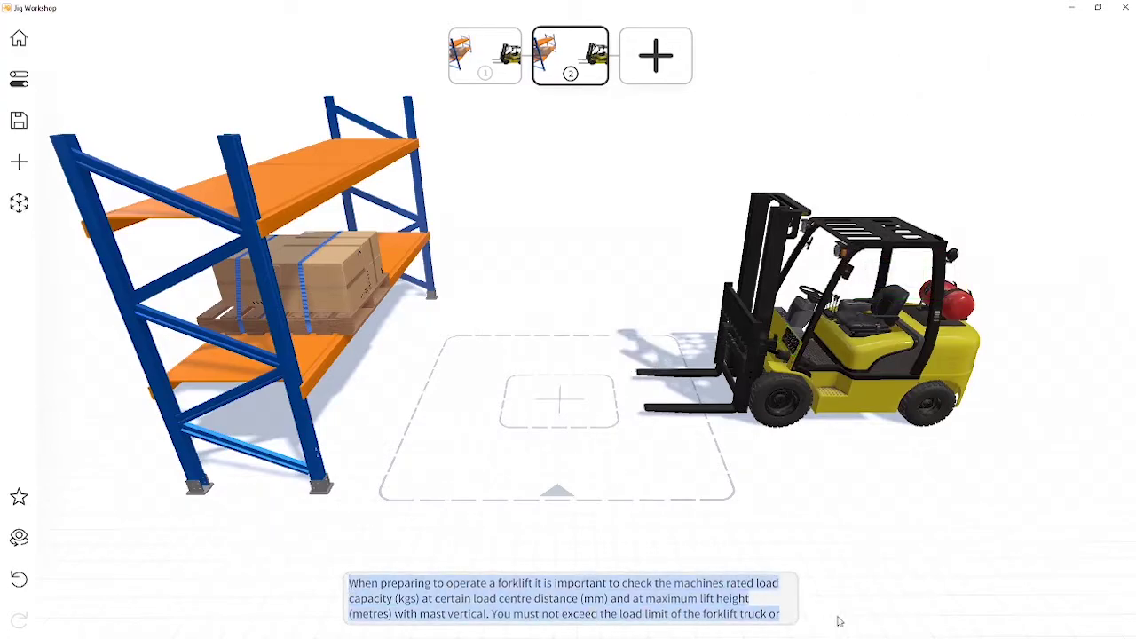
pyautogui.press('BackSpace')
pyautogui.write('When driving an unloaded forklift the mast must be in vertical position, with fork arms lowered below the front axle height, close to the ground.')
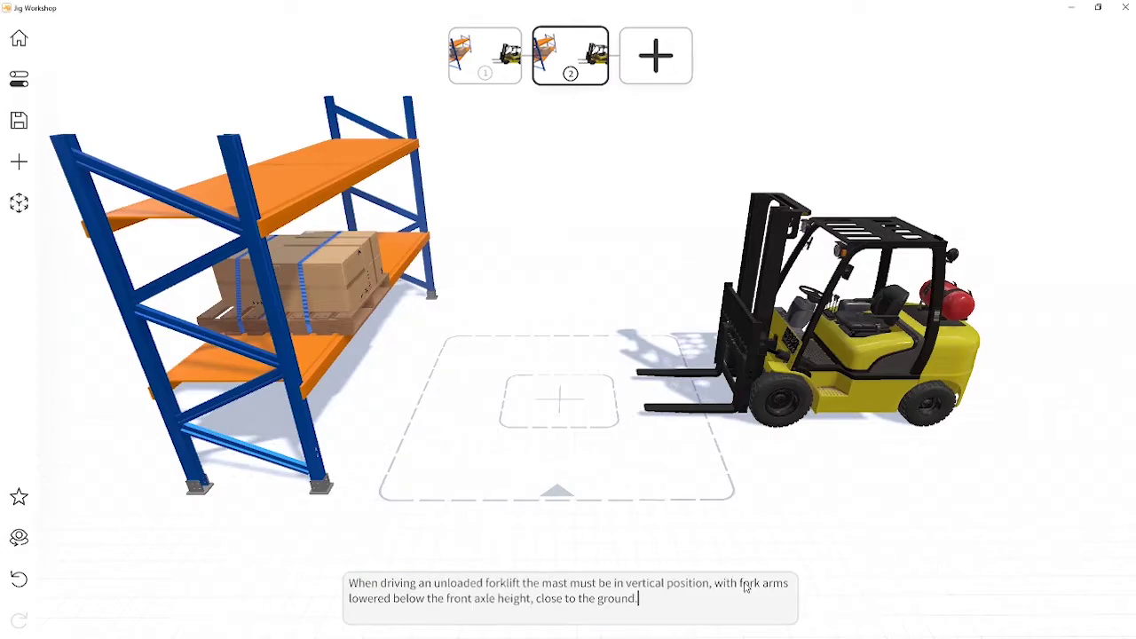
pyautogui.click(759, 539)
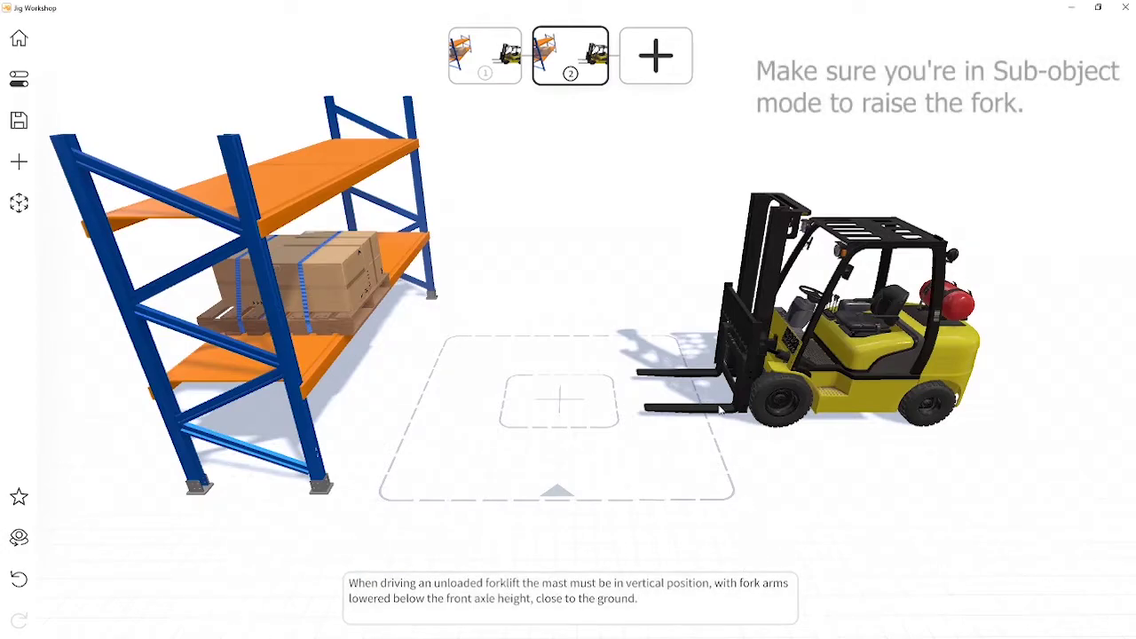
# Step: Raise the forklift's mast and forks slightly off the ground
pyautogui.click(721, 409)
pyautogui.click(548, 249)
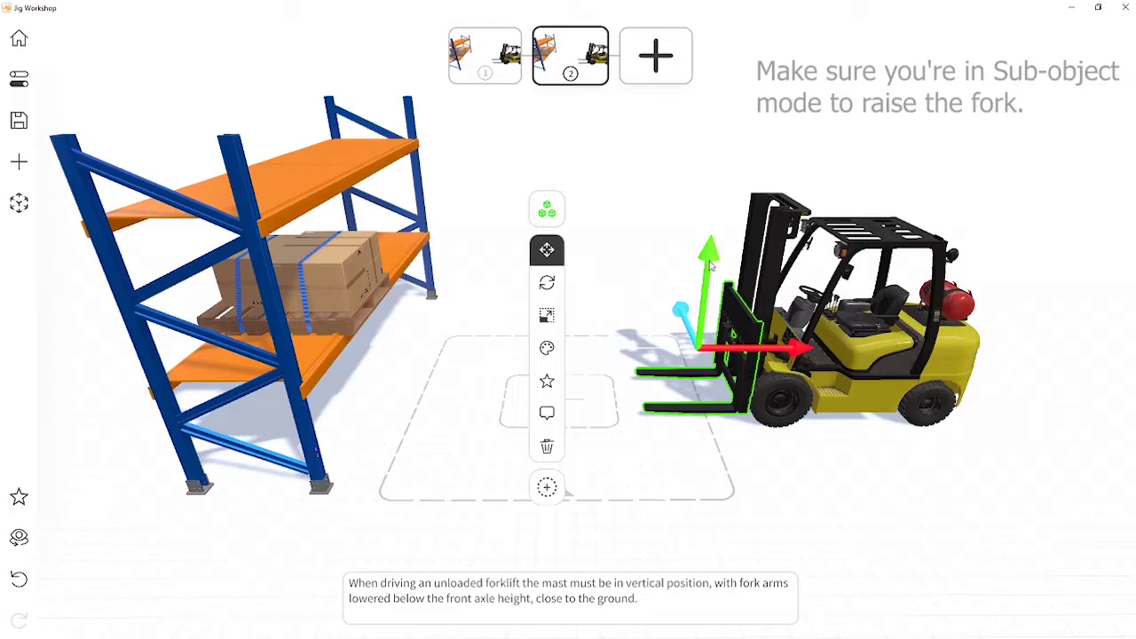
pyautogui.moveTo(710, 264); pyautogui.dragTo(718, 233)
pyautogui.click(672, 229)
# Step: Add step 3 with pasted instructions about approaching the rack
pyautogui.click(657, 57)
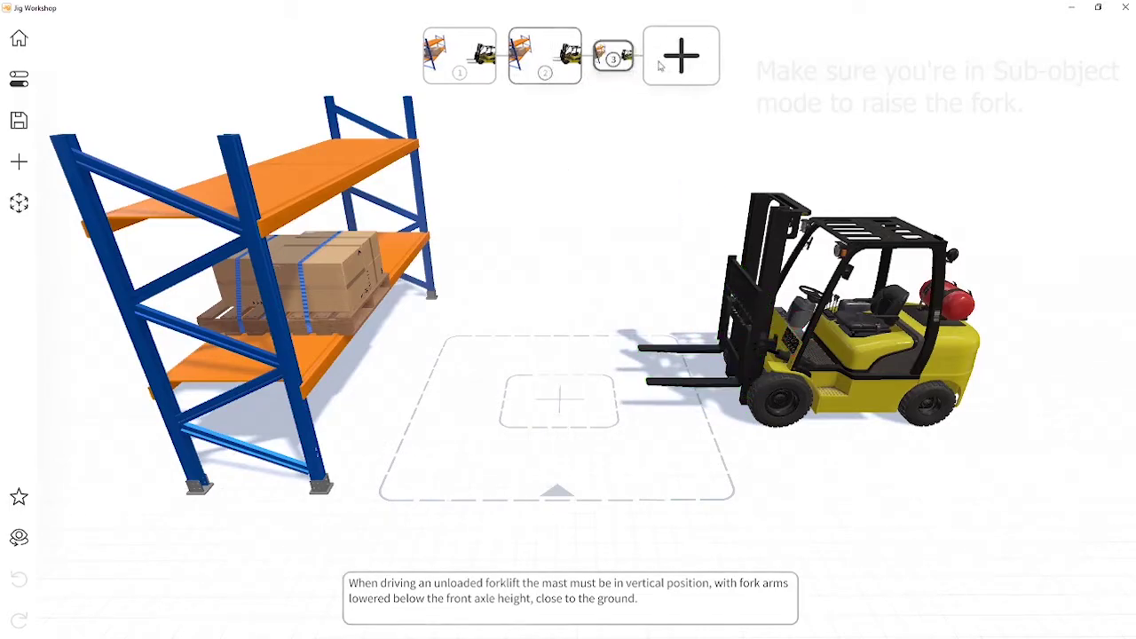
pyautogui.click(644, 609)
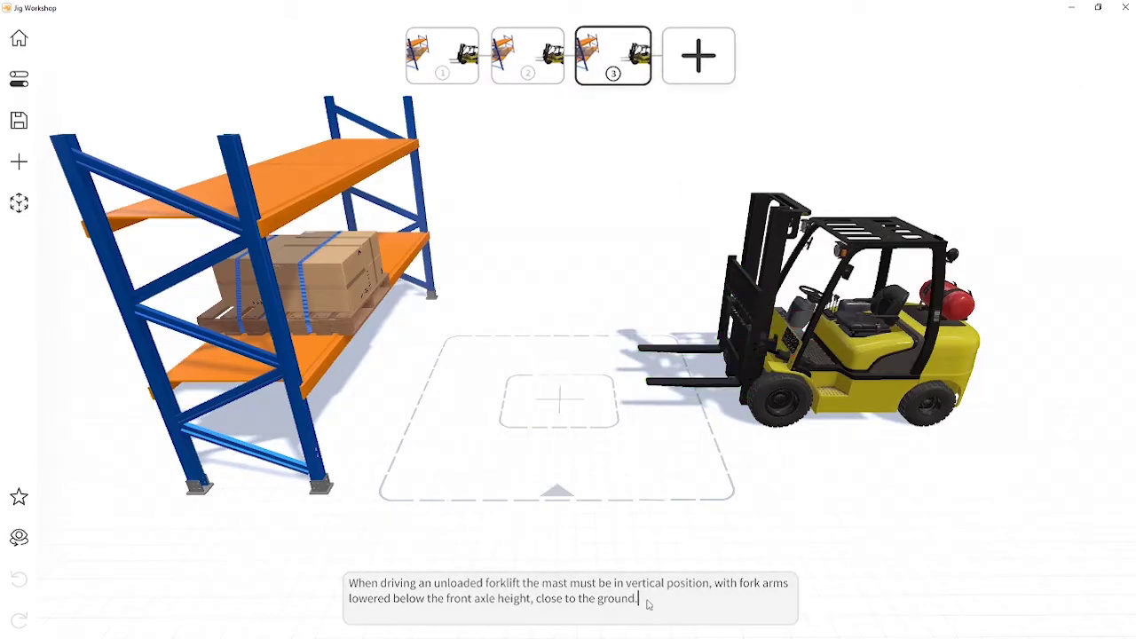
pyautogui.hotkey('ctrl', 'a')
pyautogui.press('BackSpace')
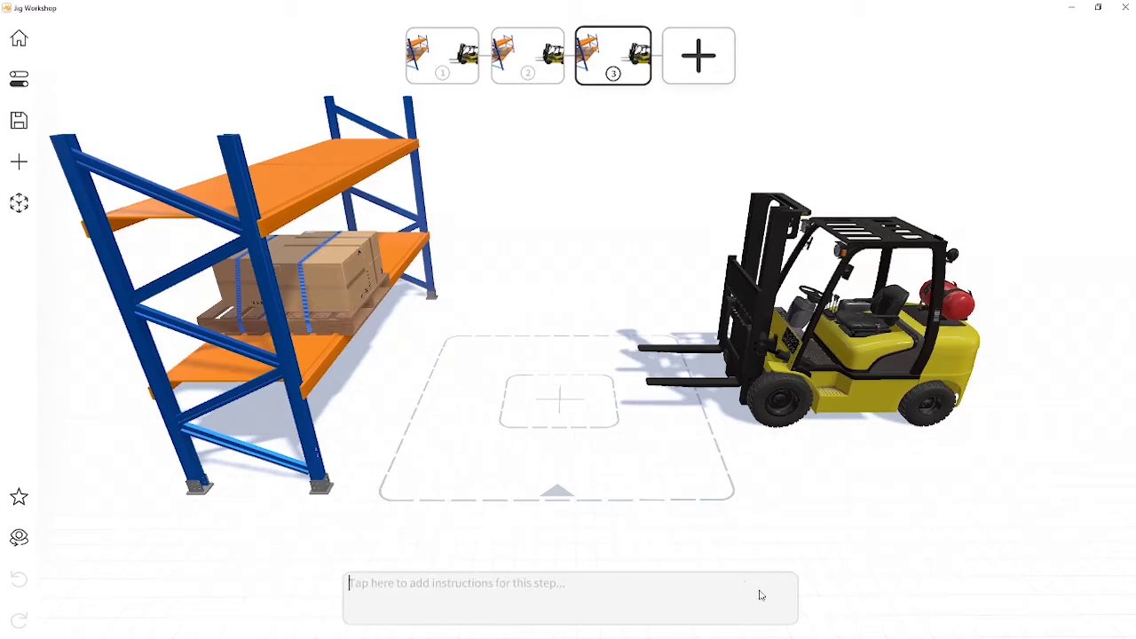
pyautogui.write('Approach the racking system while squaring up the vehicle. Keep a safe distance from the racks so that you have clearance when raising the fork arm. Put the Forklift into neutral and apply the handbrake.')
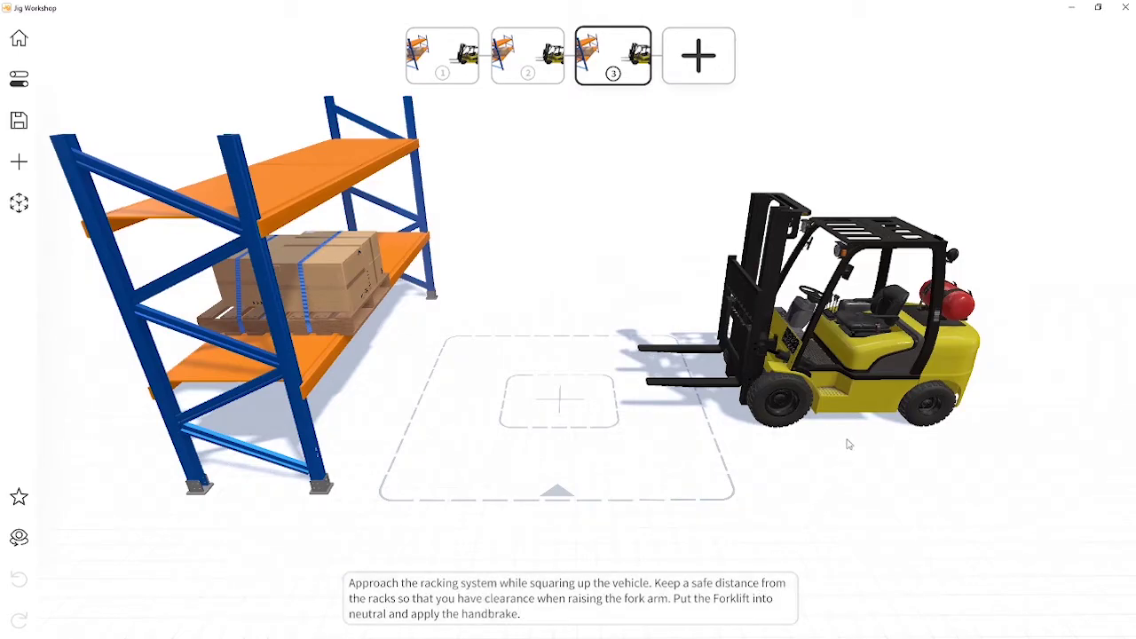
# Step: Move the forklift left toward the rack
pyautogui.click(862, 392)
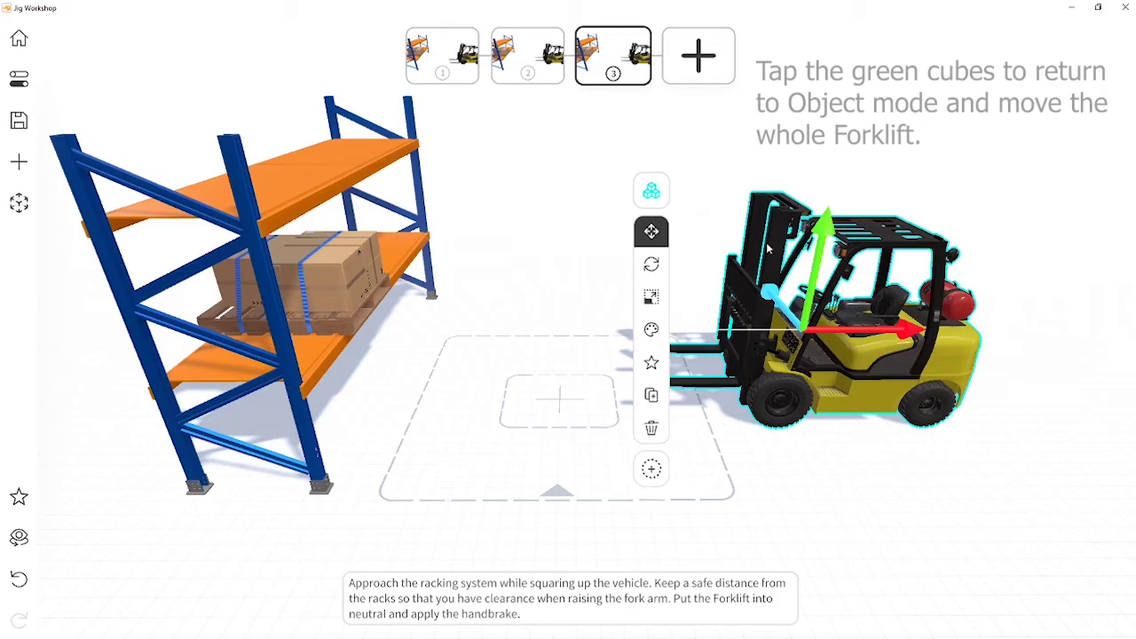
pyautogui.moveTo(915, 330); pyautogui.dragTo(730, 334)
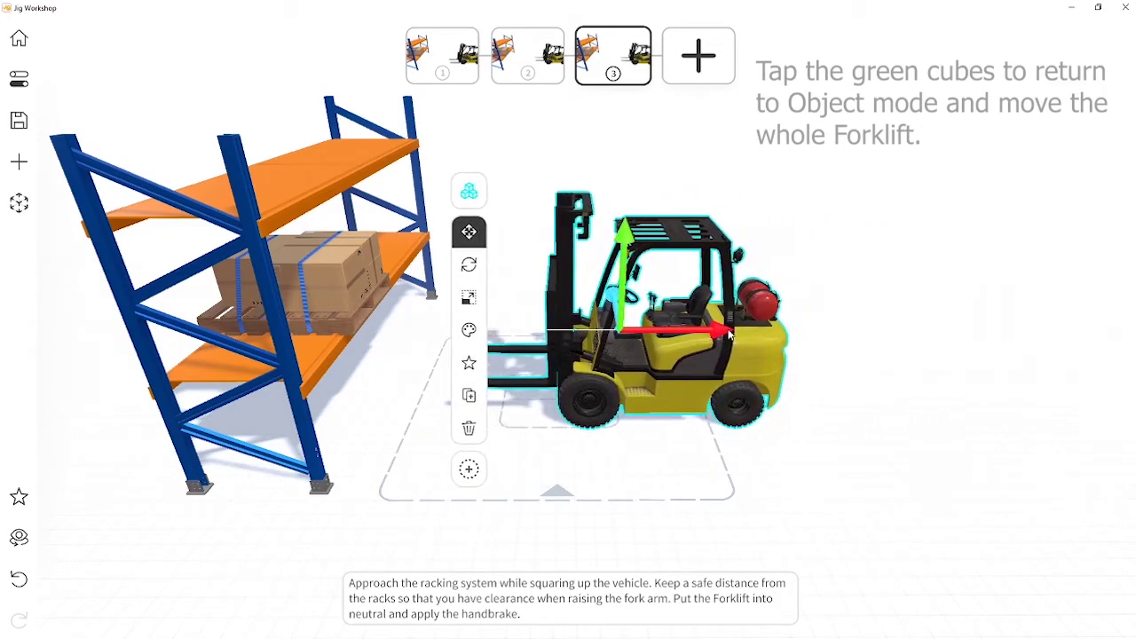
pyautogui.click(876, 276)
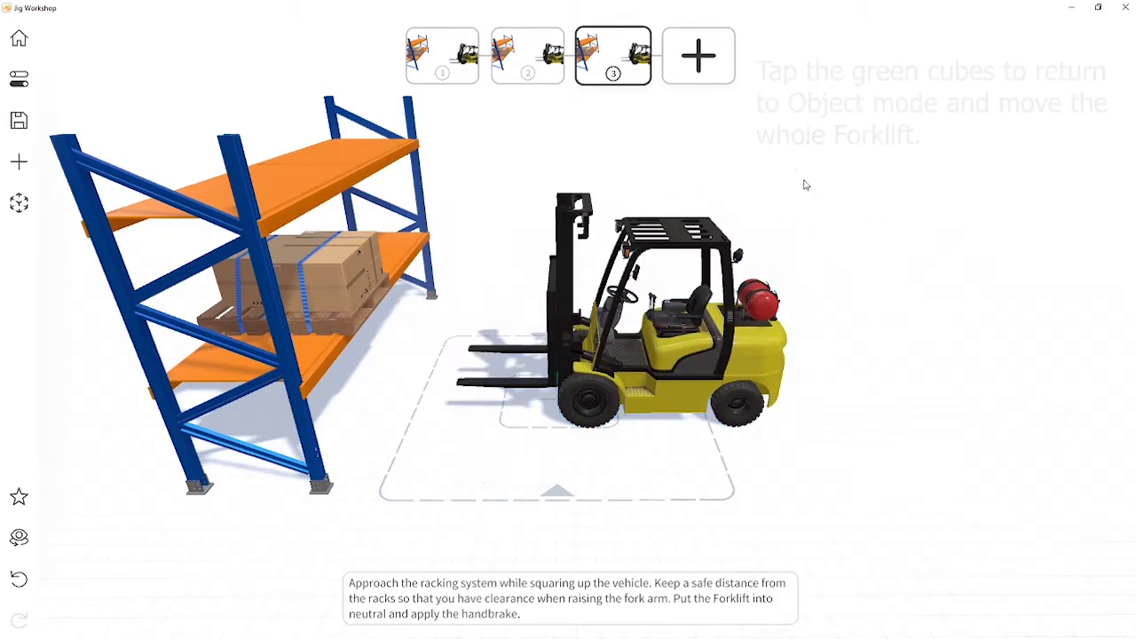
# Step: Add step 4 with pasted instructions about raising the fork
pyautogui.click(699, 56)
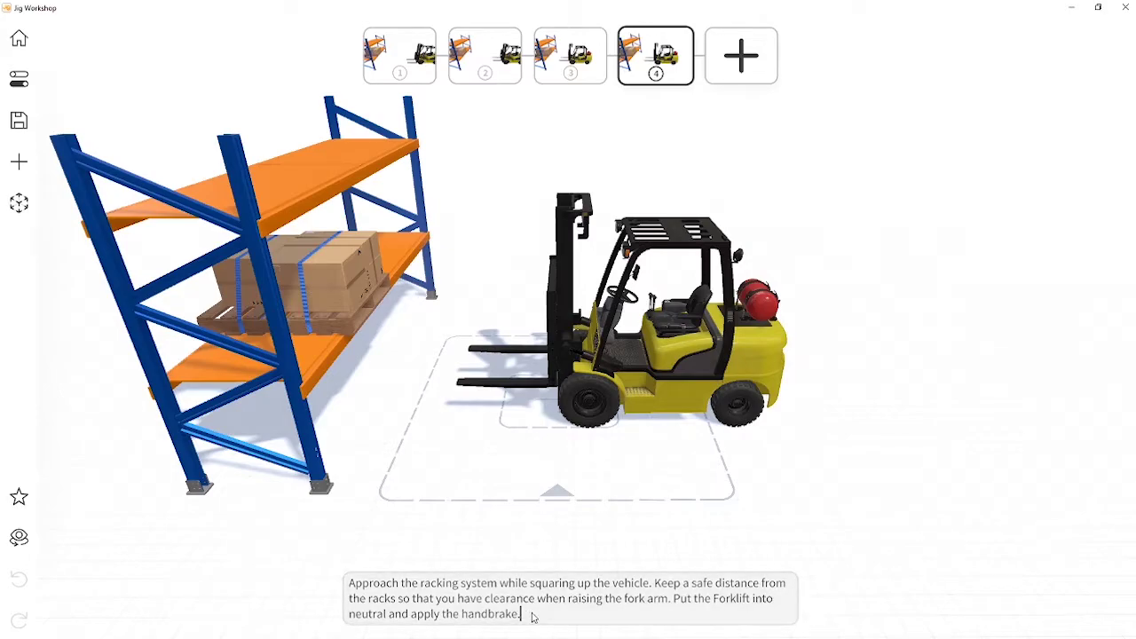
pyautogui.moveTo(533, 614); pyautogui.dragTo(311, 584)
pyautogui.press('BackSpace')
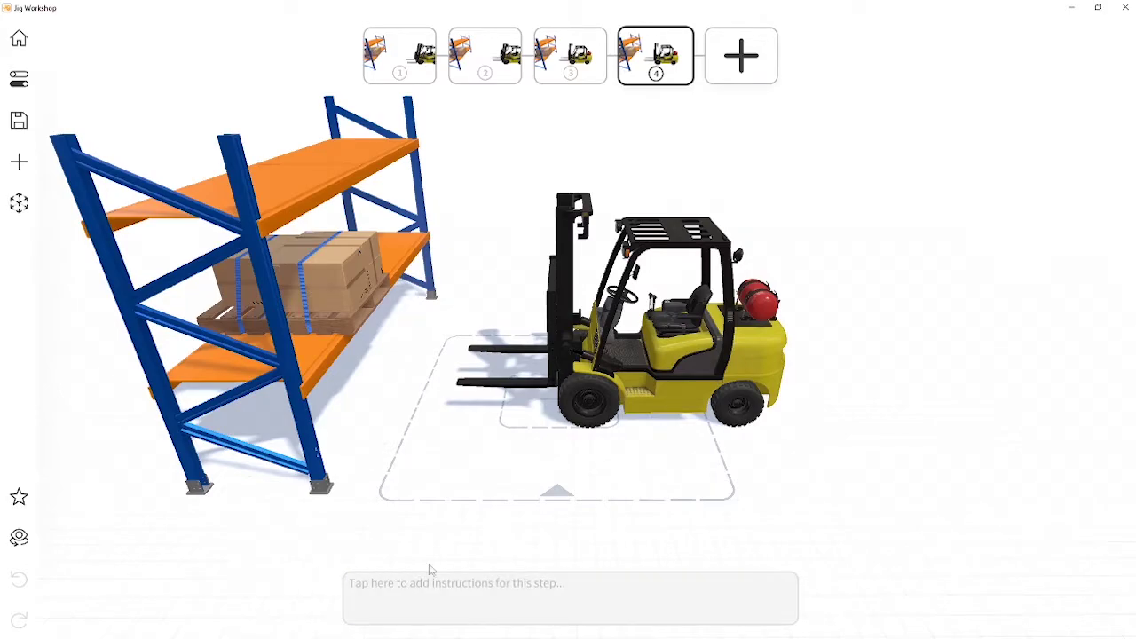
pyautogui.write('While the forklift is stationary, check that the mast is in the vertical position, and then raise the fork to the required height.')
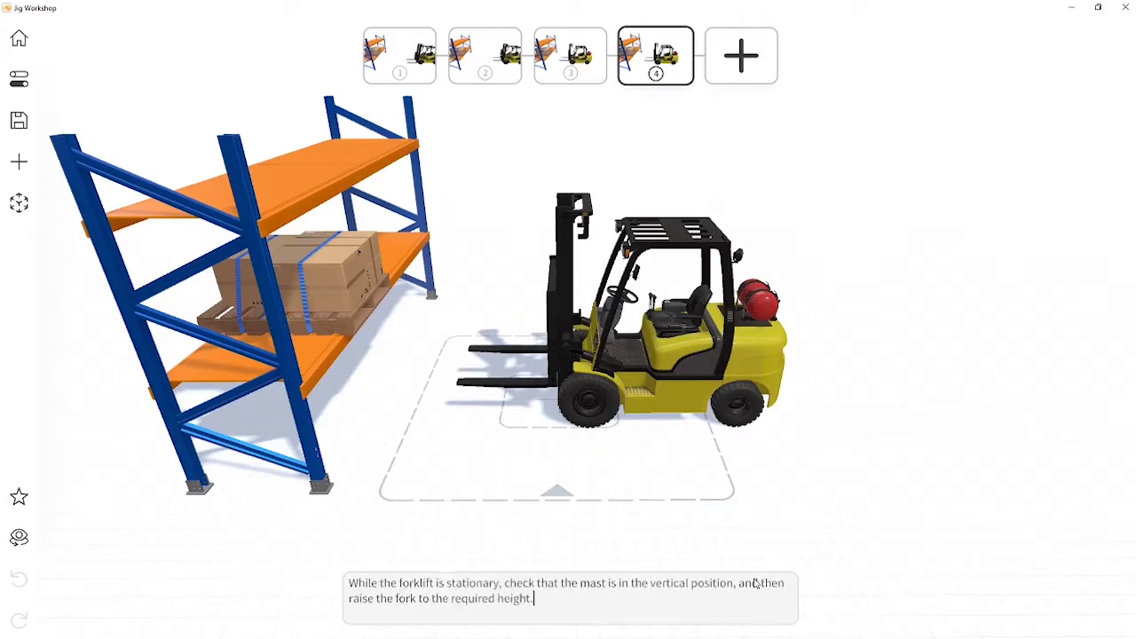
pyautogui.click(787, 505)
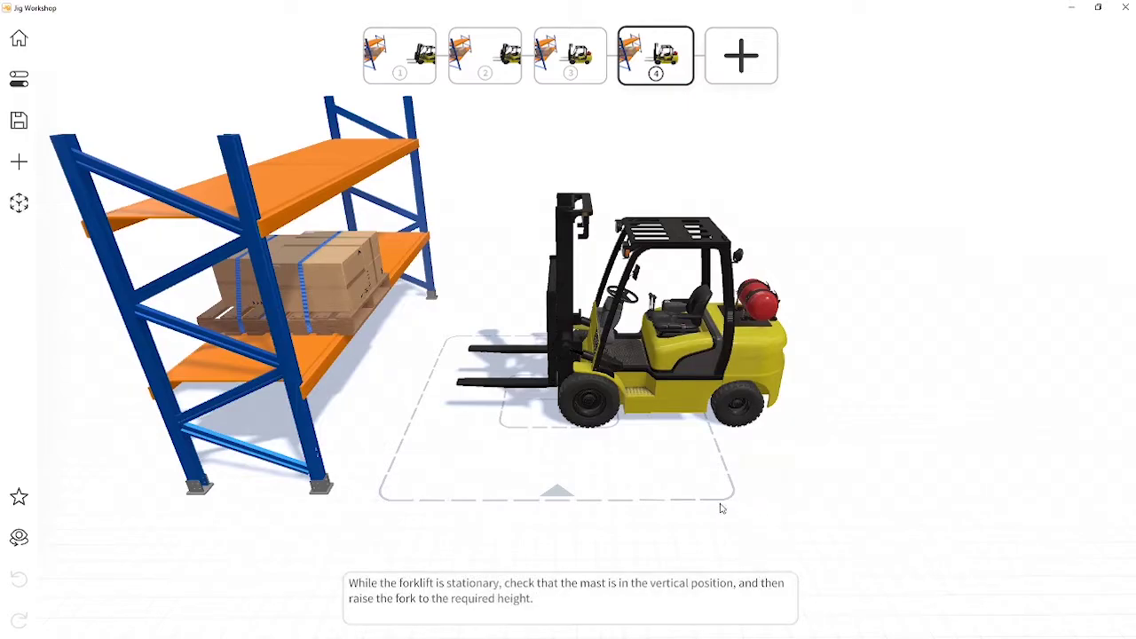
# Step: Raise the mast and forks up to shelf height
pyautogui.click(552, 394)
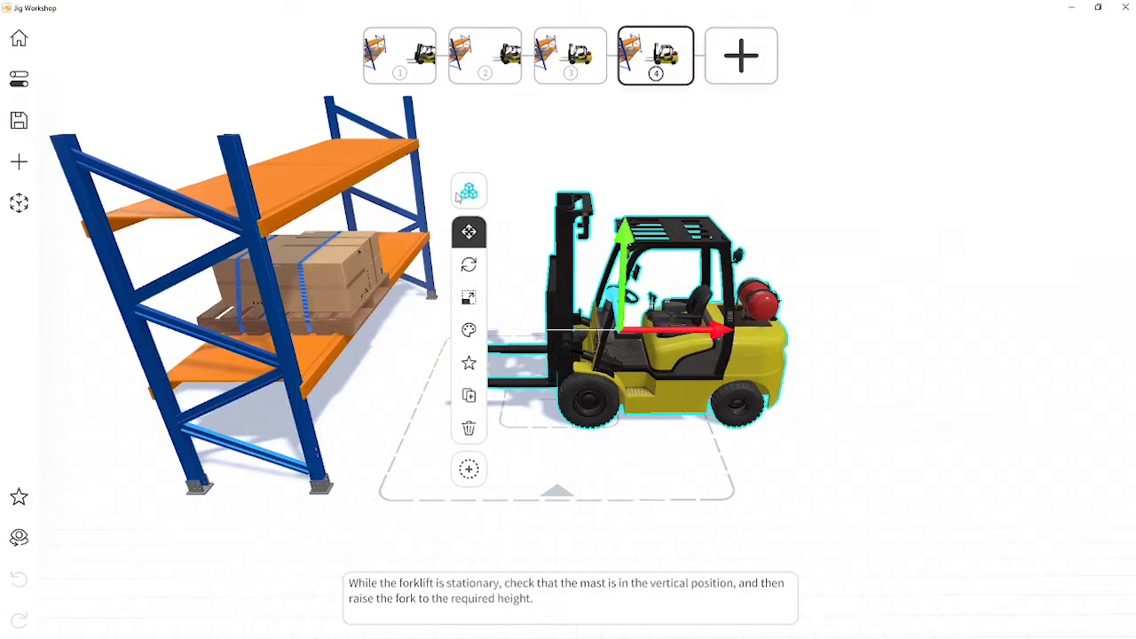
pyautogui.click(469, 190)
pyautogui.moveTo(513, 247); pyautogui.dragTo(520, 229)
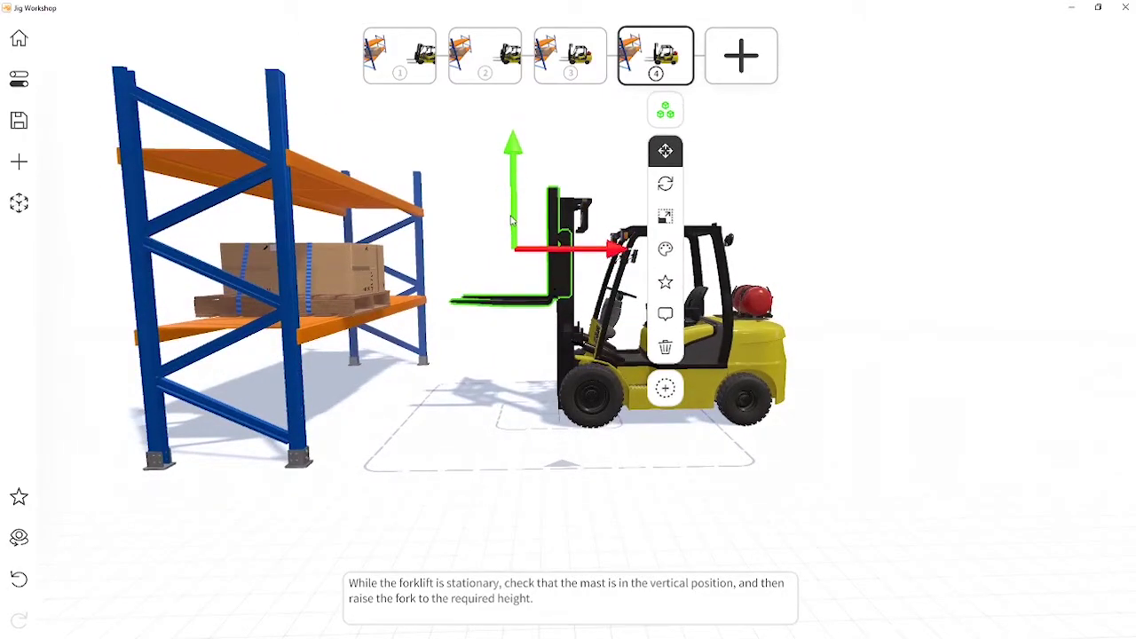
pyautogui.click(457, 223)
pyautogui.moveTo(461, 223)
pyautogui.mouseDown()
pyautogui.moveTo(502, 254)
pyautogui.moveTo(628, 282)
pyautogui.mouseUp()
# Step: Add step 5 instructing to align the forks with the pallet and drive forward
pyautogui.click(741, 78)
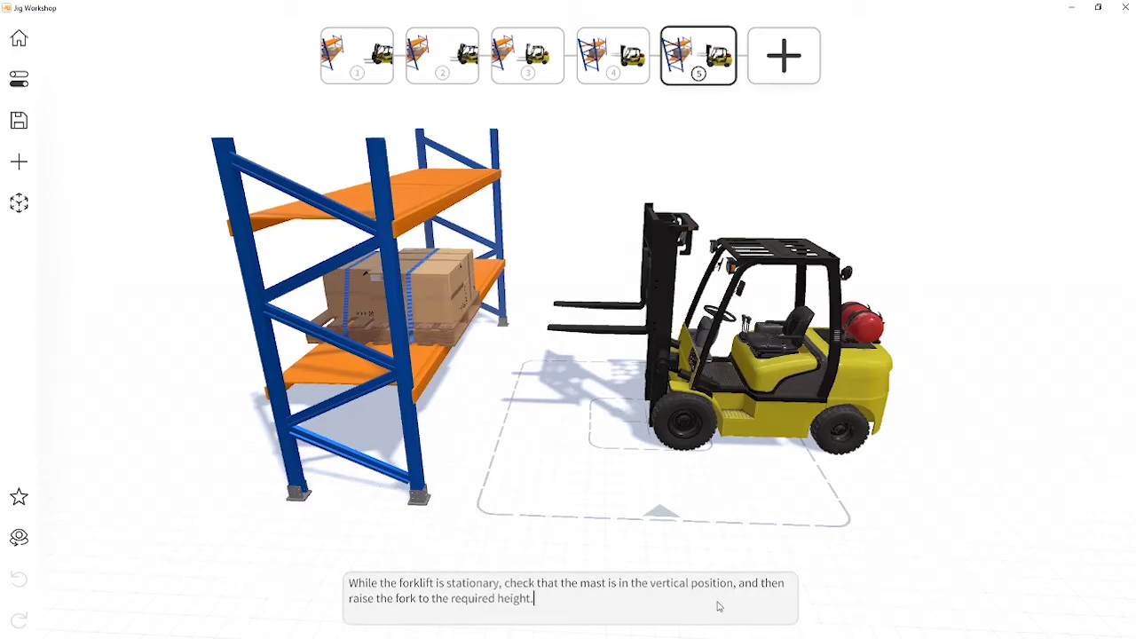
pyautogui.moveTo(718, 604); pyautogui.dragTo(337, 578)
pyautogui.press('BackSpace')
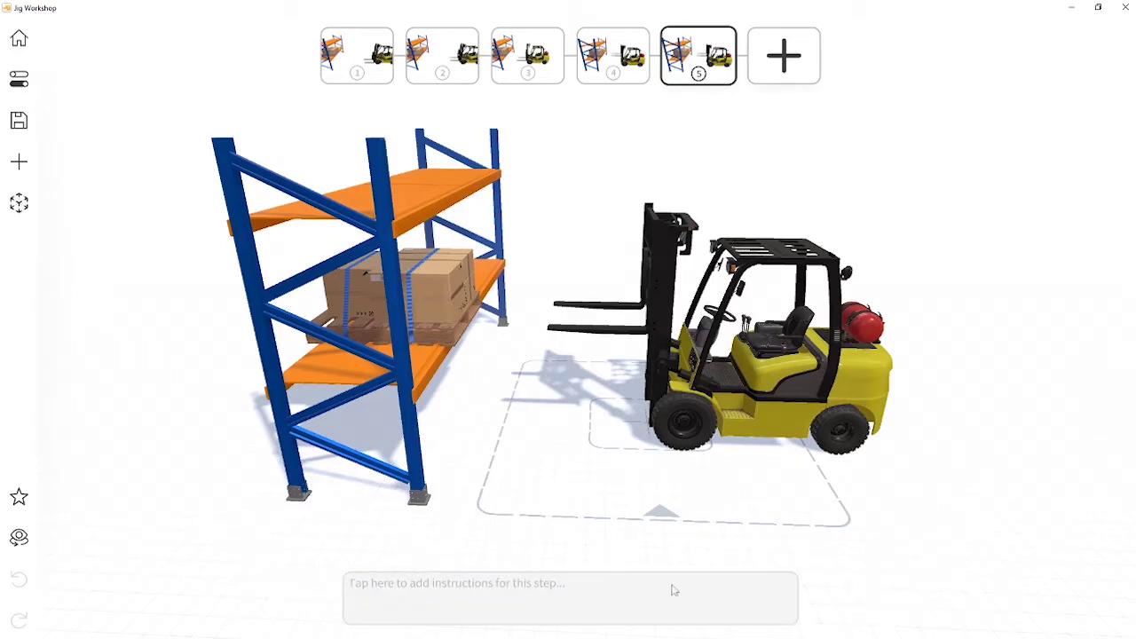
pyautogui.write('With the fork arm raised, align the forks with the pallet and slowly drive forward into position. Loads should be firmly placed against the carriage or back-rest.')
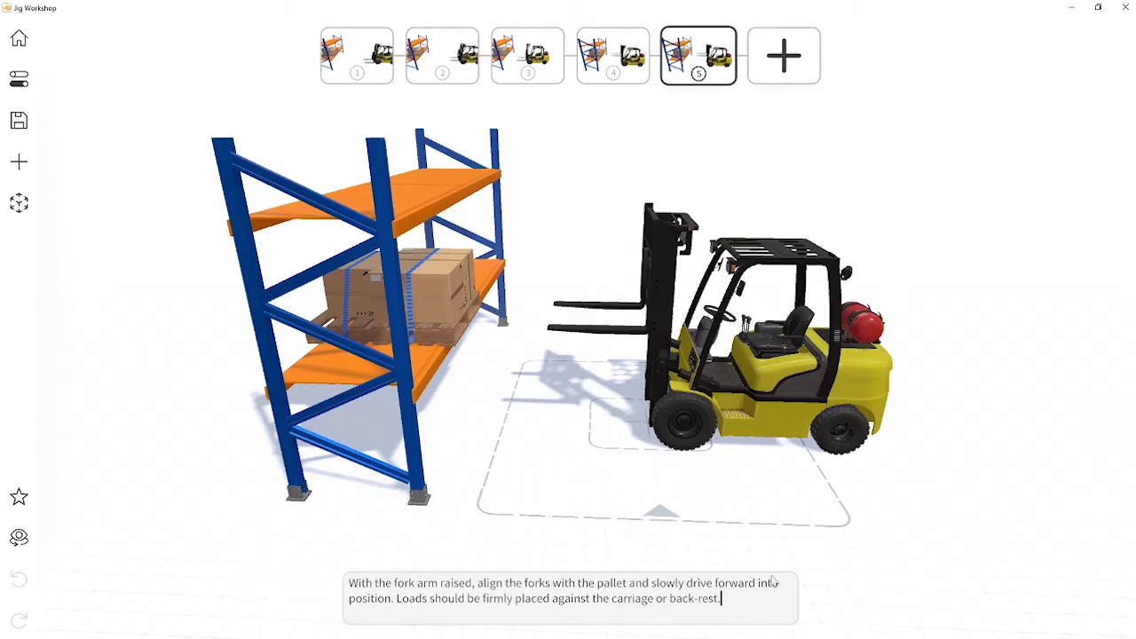
pyautogui.click(822, 567)
# Step: Drive the whole forklift forward so its forks slide under the pallet
pyautogui.click(808, 412)
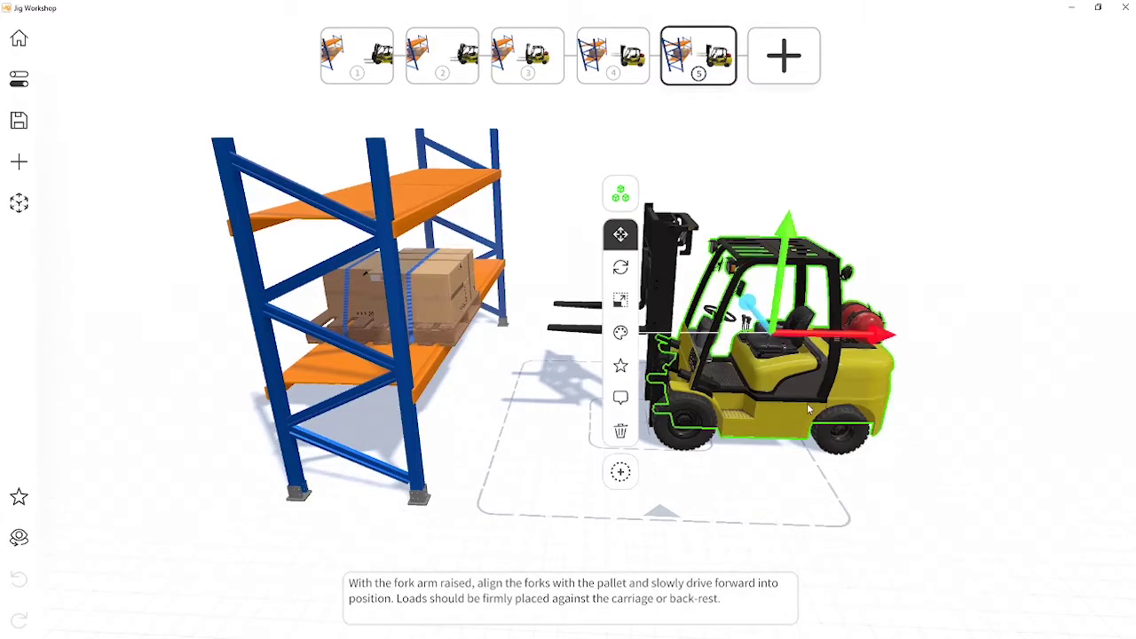
pyautogui.click(627, 200)
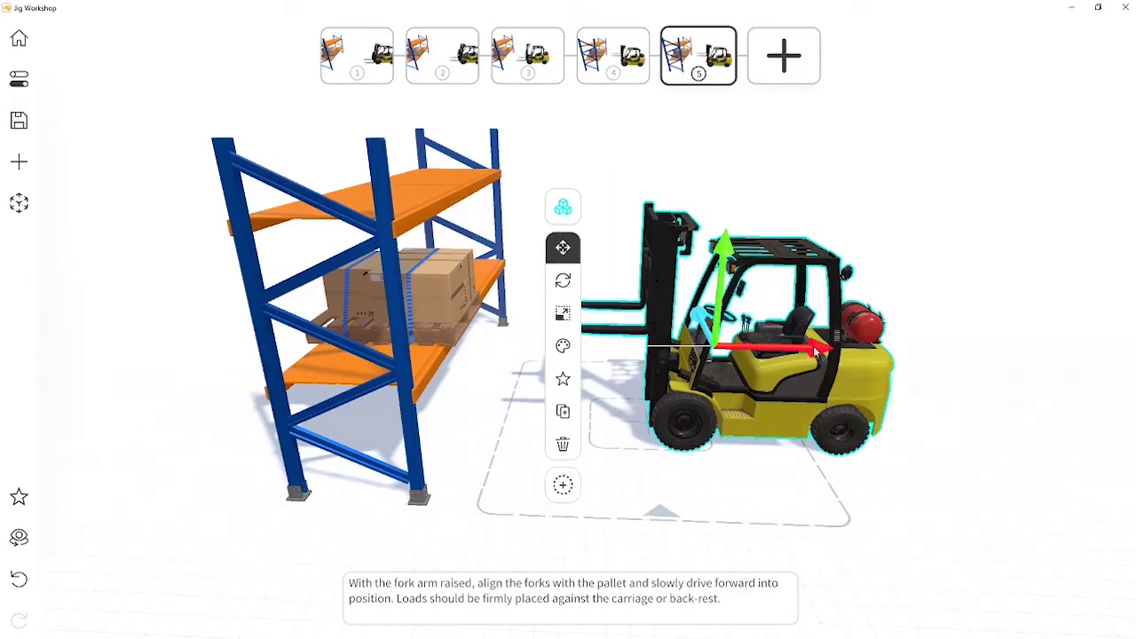
pyautogui.moveTo(815, 349); pyautogui.dragTo(646, 345)
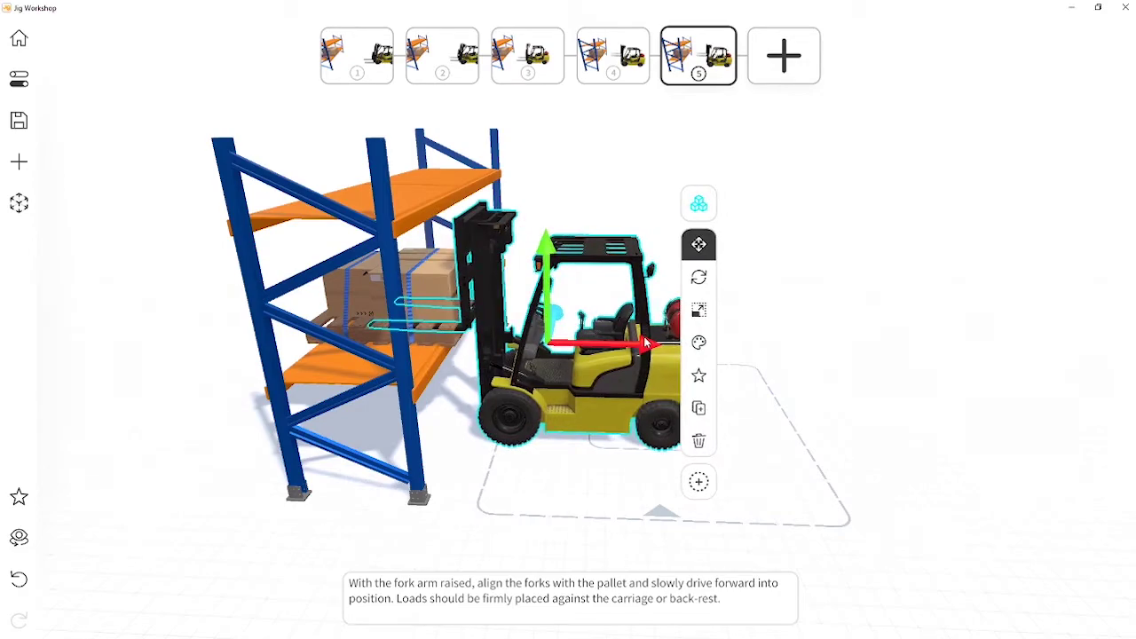
pyautogui.click(609, 152)
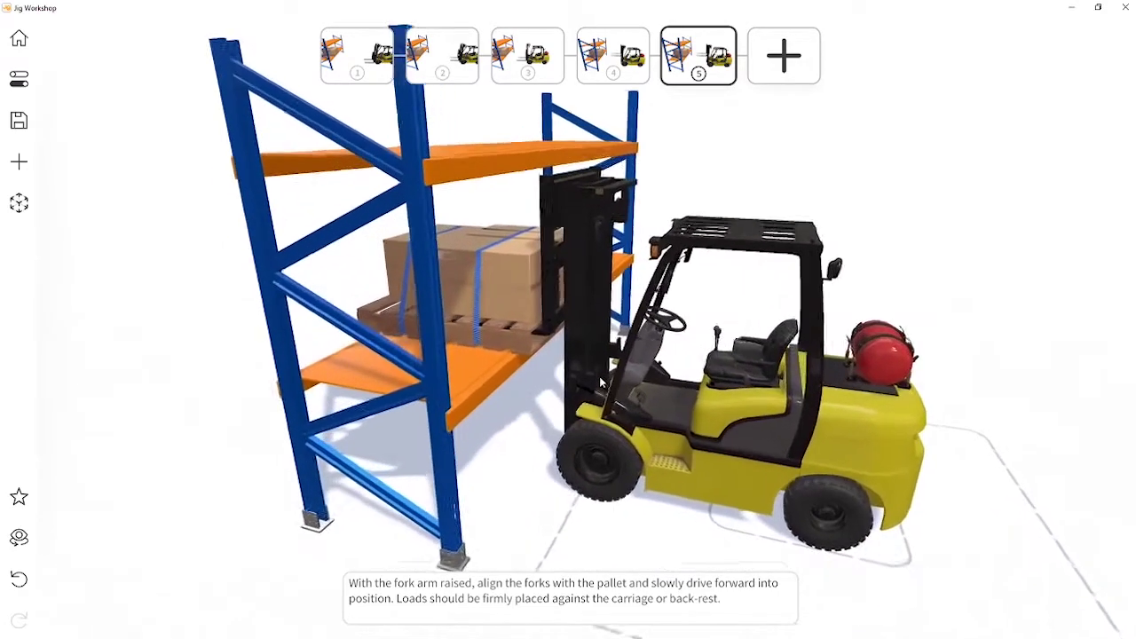
# Step: Caption the sixth step 'Once in position raise the fork arm…' with the pallet-height warning
pyautogui.click(760, 73)
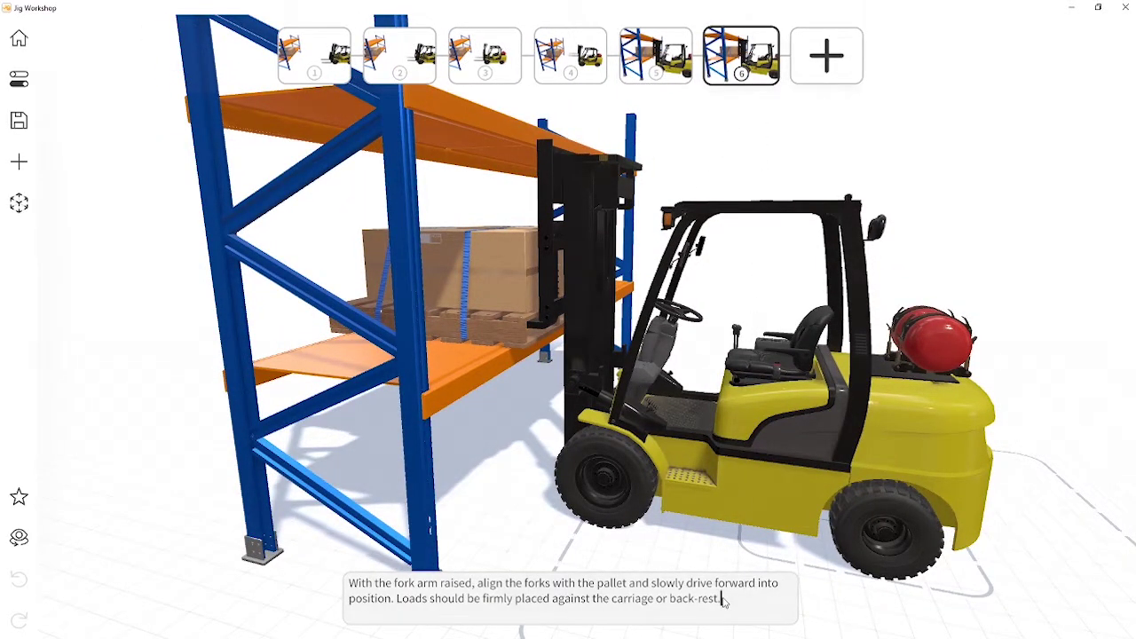
pyautogui.moveTo(724, 602); pyautogui.dragTo(339, 590)
pyautogui.press('BackSpace')
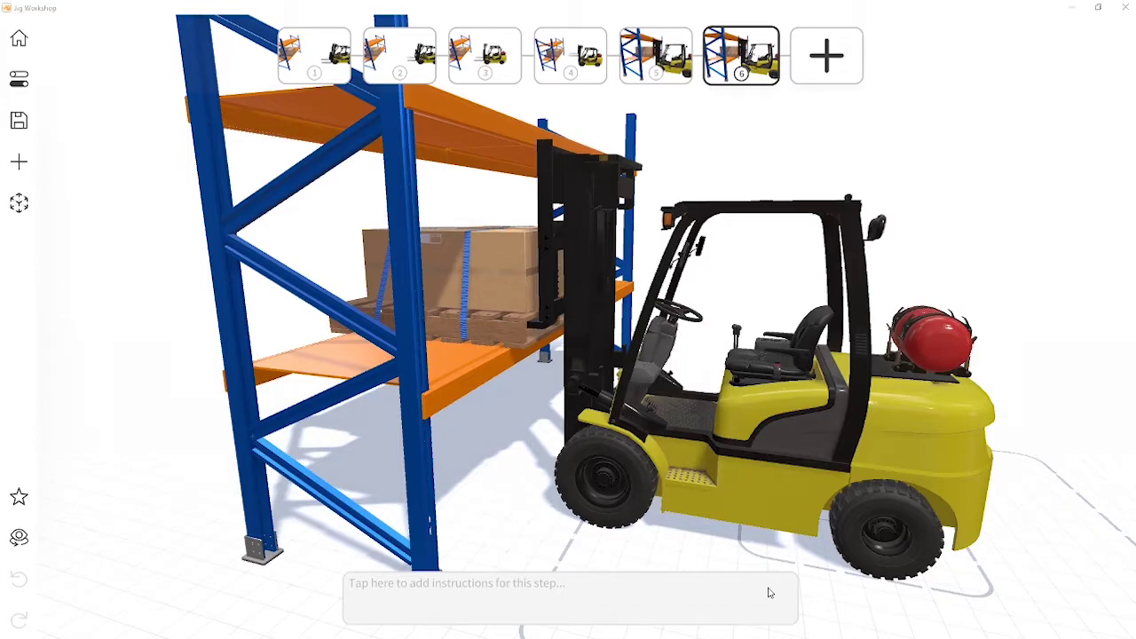
pyautogui.write('Once in position raise the fork arm. It is important to ensure that the pallet height will safely clear the rack system.')
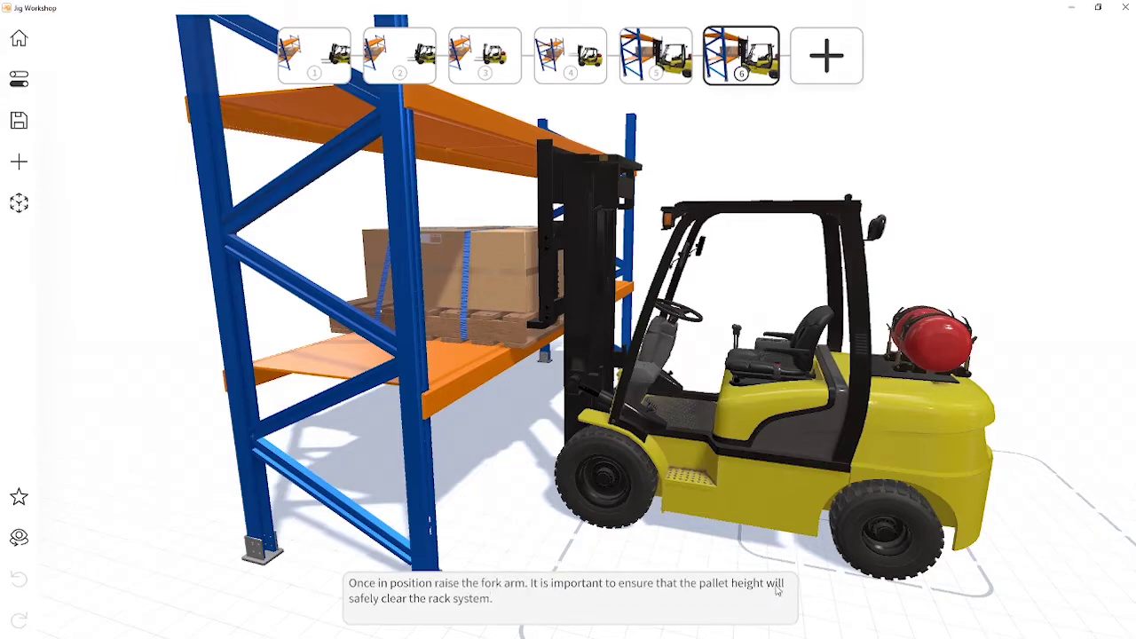
# Step: Lift the pallet load off the shelf and raise the fork carriage beneath it
pyautogui.click(520, 278)
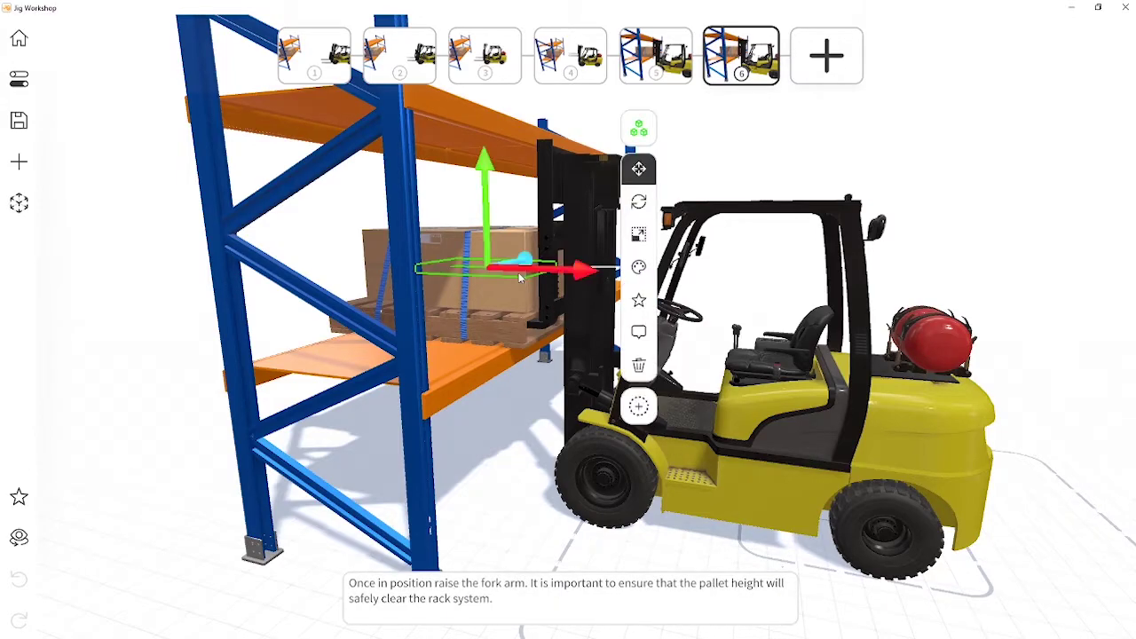
pyautogui.click(633, 144)
pyautogui.moveTo(475, 184); pyautogui.dragTo(481, 134)
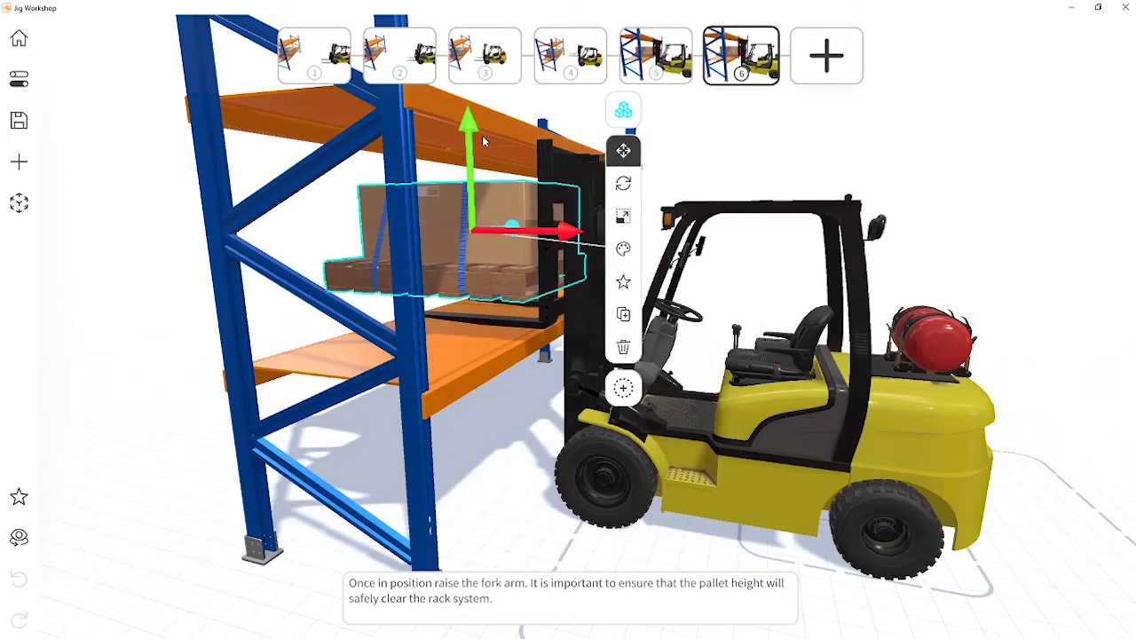
pyautogui.click(546, 174)
pyautogui.click(527, 229)
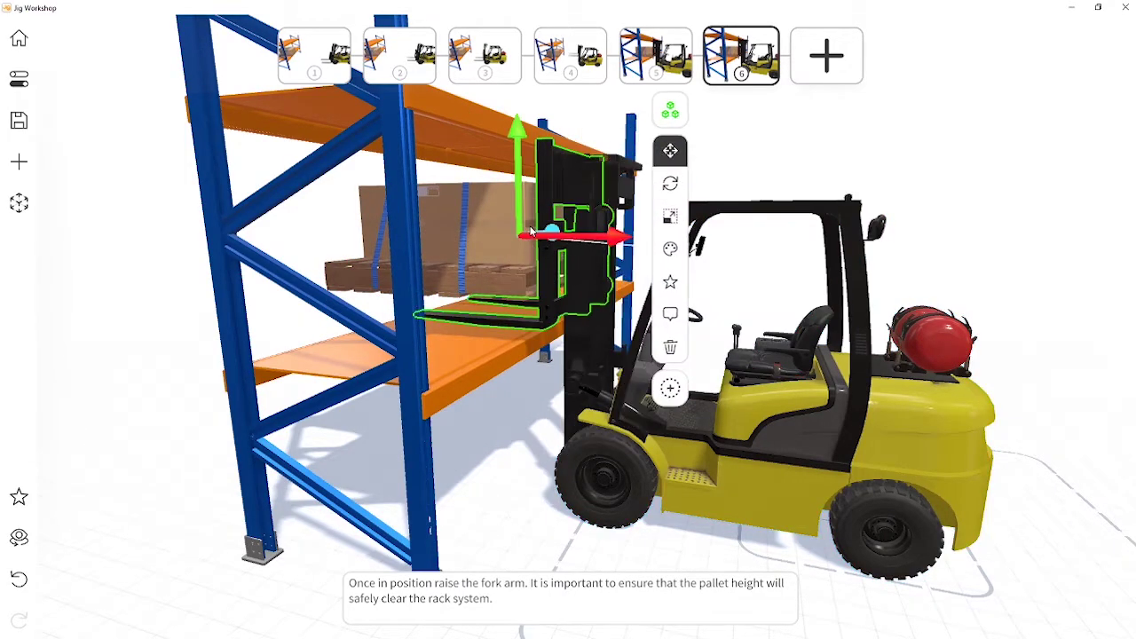
pyautogui.moveTo(524, 203); pyautogui.dragTo(524, 167)
pyautogui.click(757, 152)
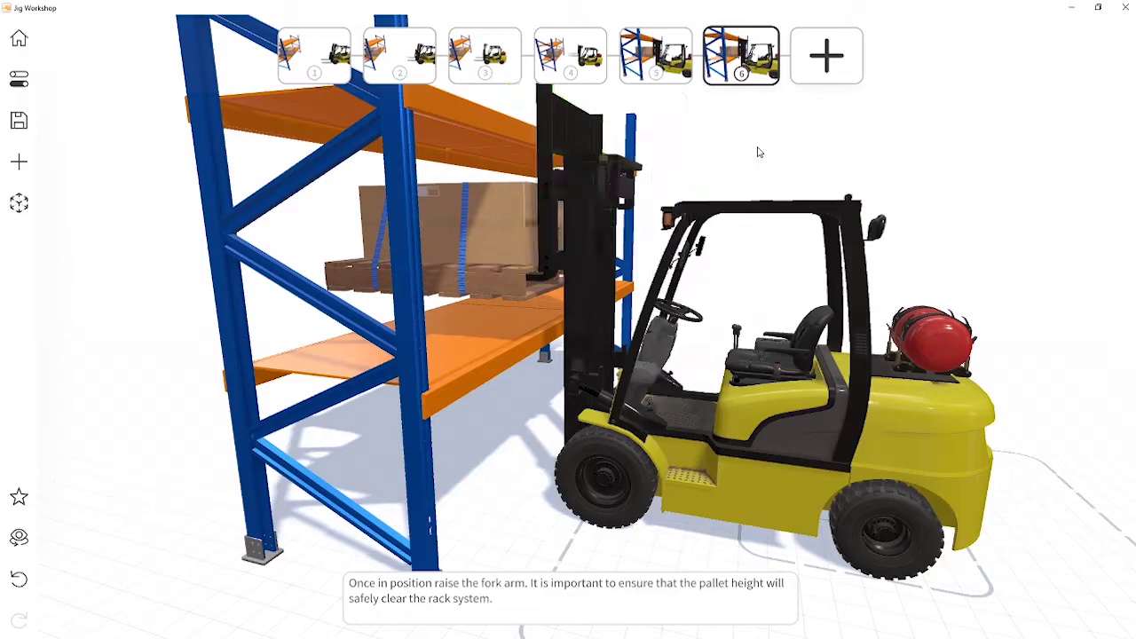
# Step: Add step 7 and replace its caption with the pasted back-tilt instruction
pyautogui.click(825, 55)
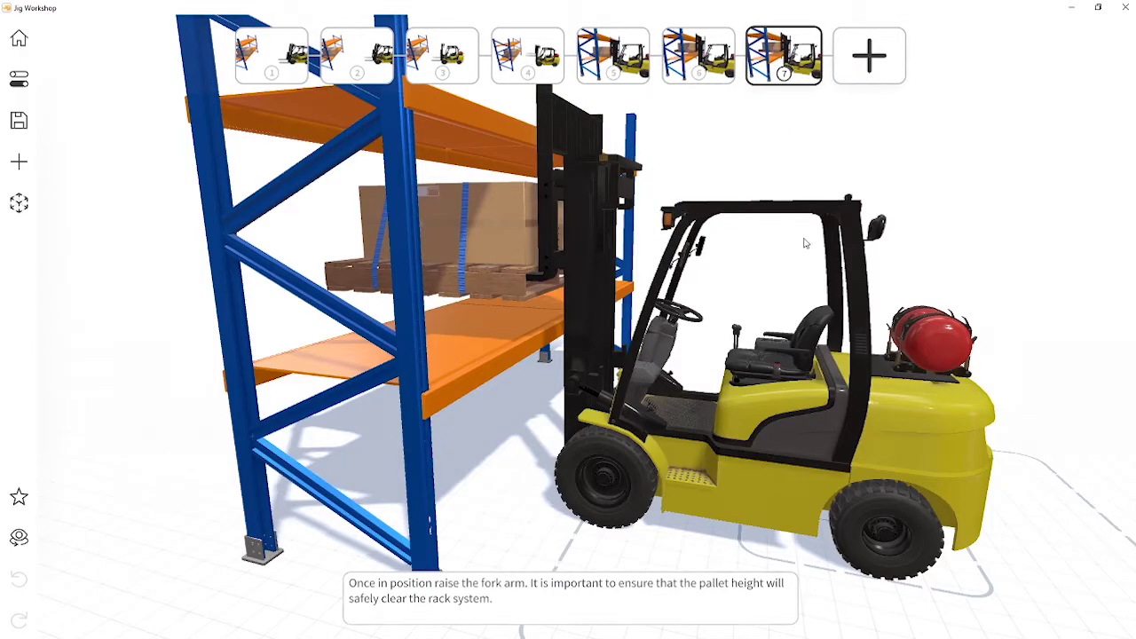
pyautogui.click(708, 611)
pyautogui.hotkey('ctrl', 'a')
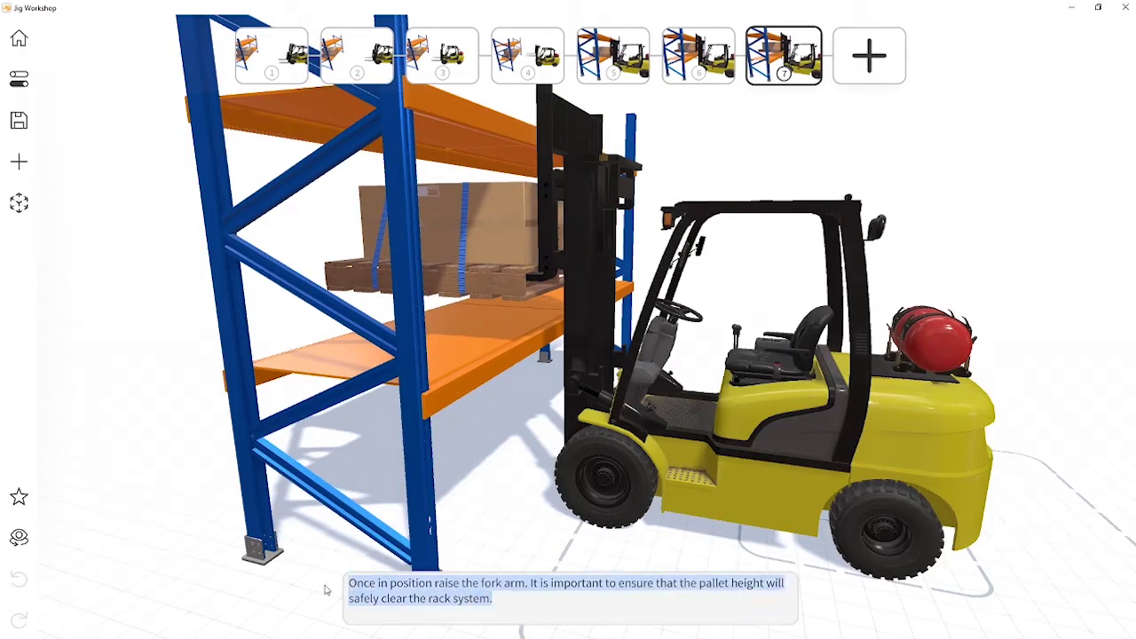
pyautogui.press('BackSpace')
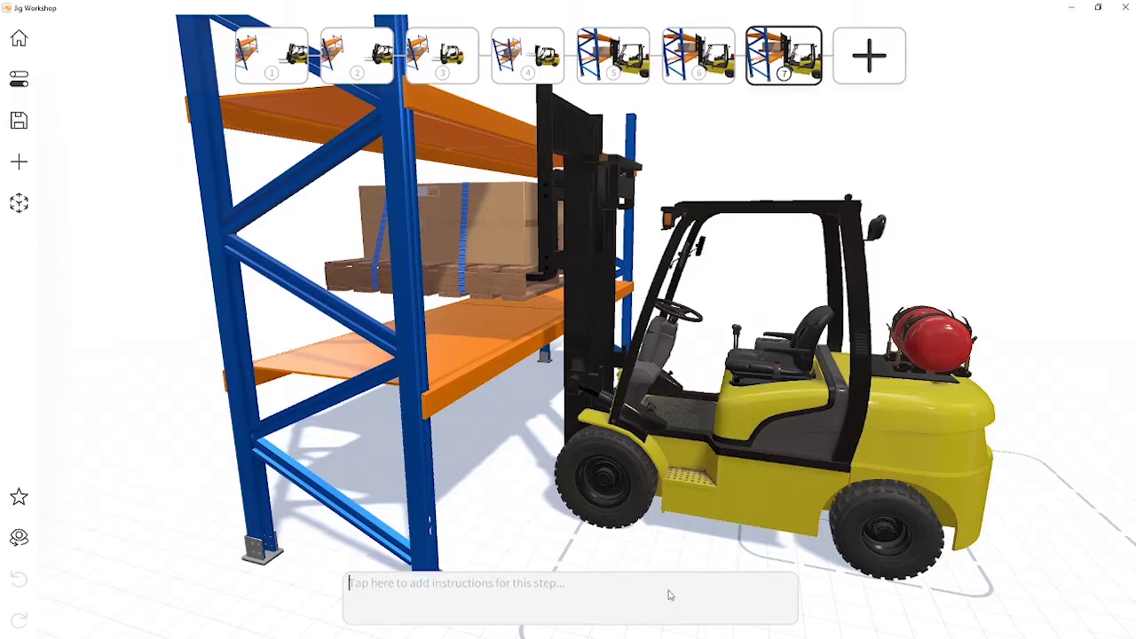
pyautogui.write("Apply a slight back tilt to the mast. This is to ensure the load can't slide off the fork arm.")
pyautogui.click(653, 552)
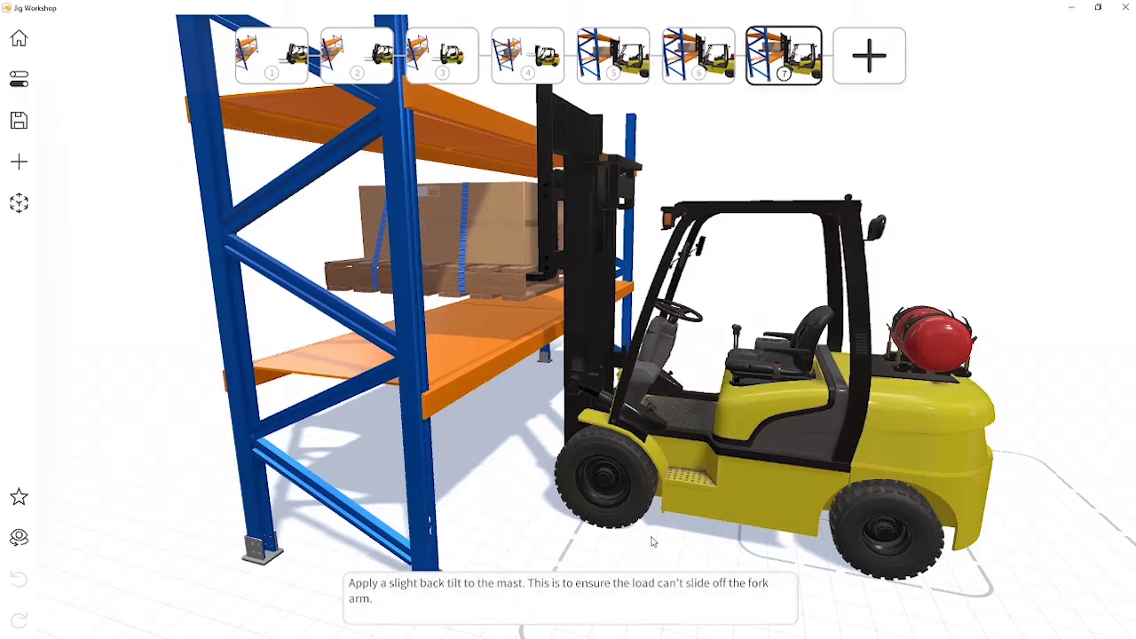
# Step: Tilt the mast section with forks slightly backward and nudge it toward the cab
pyautogui.click(574, 327)
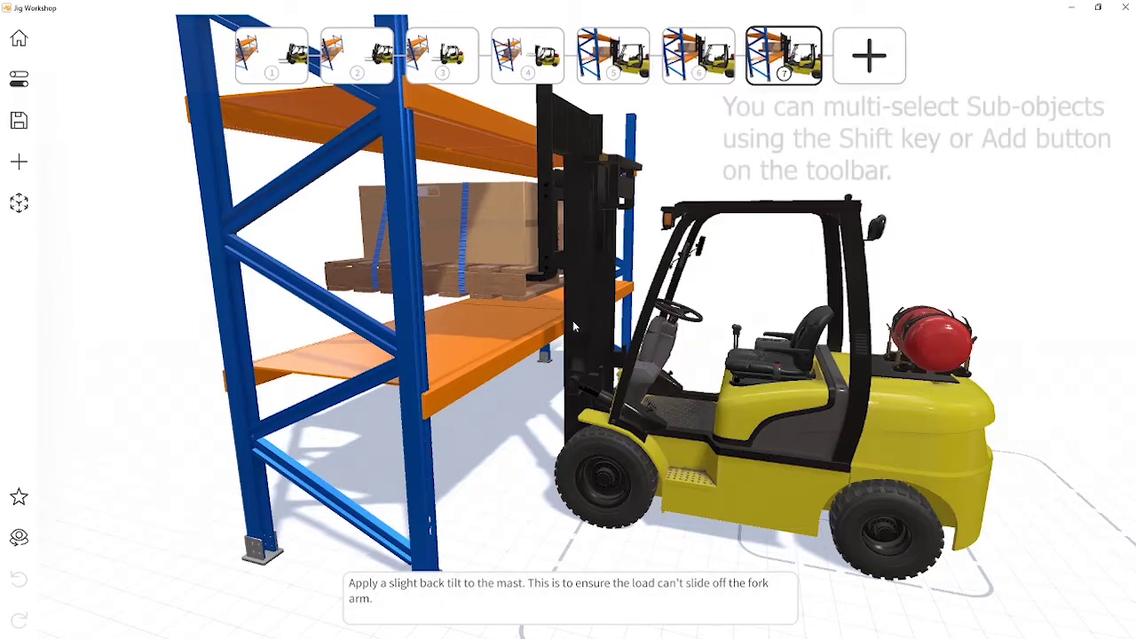
pyautogui.click(568, 137)
pyautogui.click(452, 256)
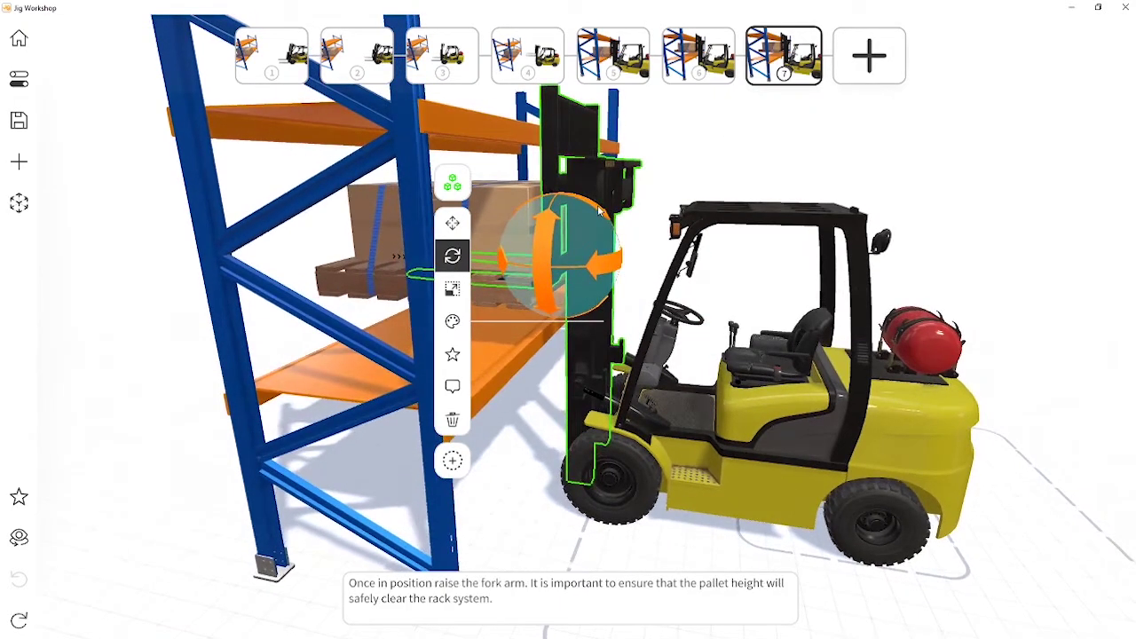
pyautogui.moveTo(610, 268); pyautogui.dragTo(442, 211)
pyautogui.click(449, 224)
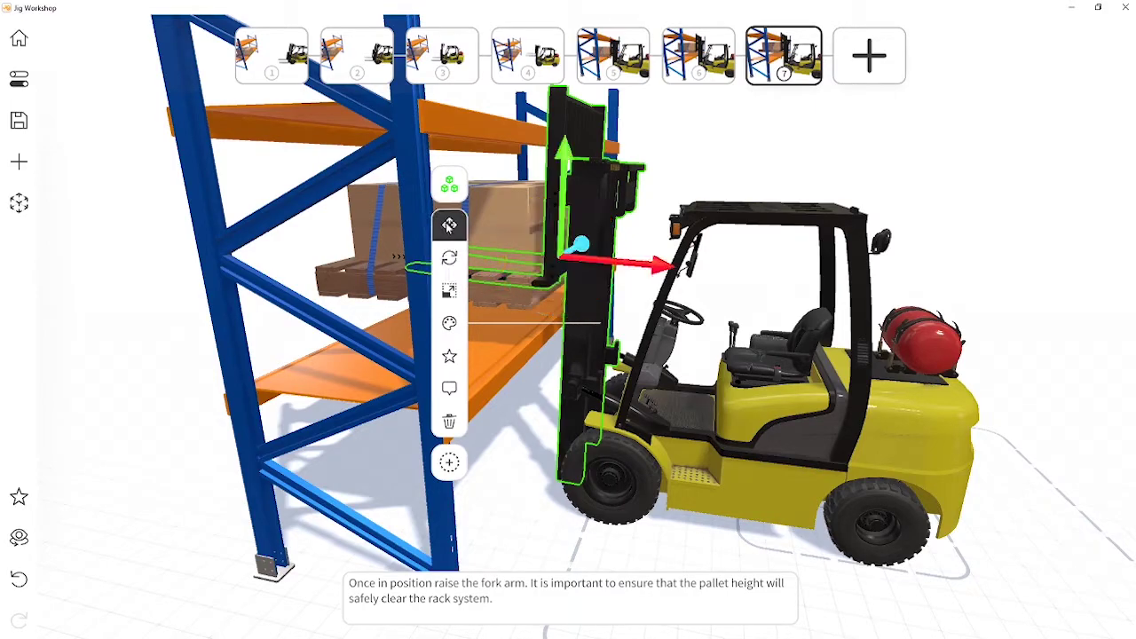
pyautogui.moveTo(678, 273); pyautogui.dragTo(679, 269)
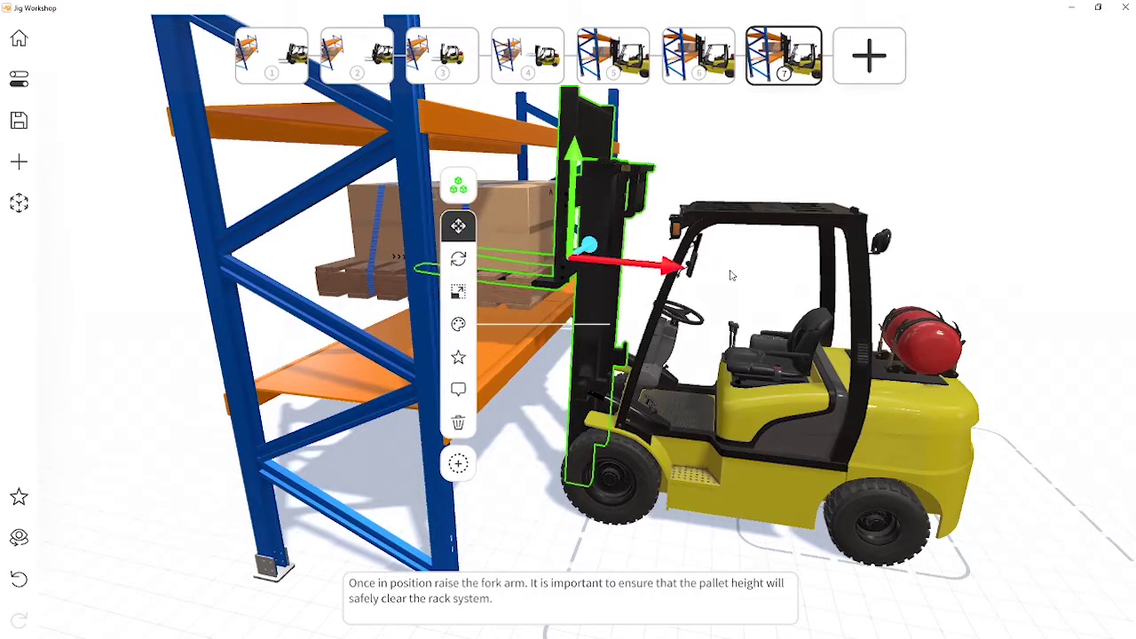
pyautogui.click(731, 276)
# Step: Nudge the pallet back onto the forks and re-paste the back-tilt caption over the instruction
pyautogui.click(523, 231)
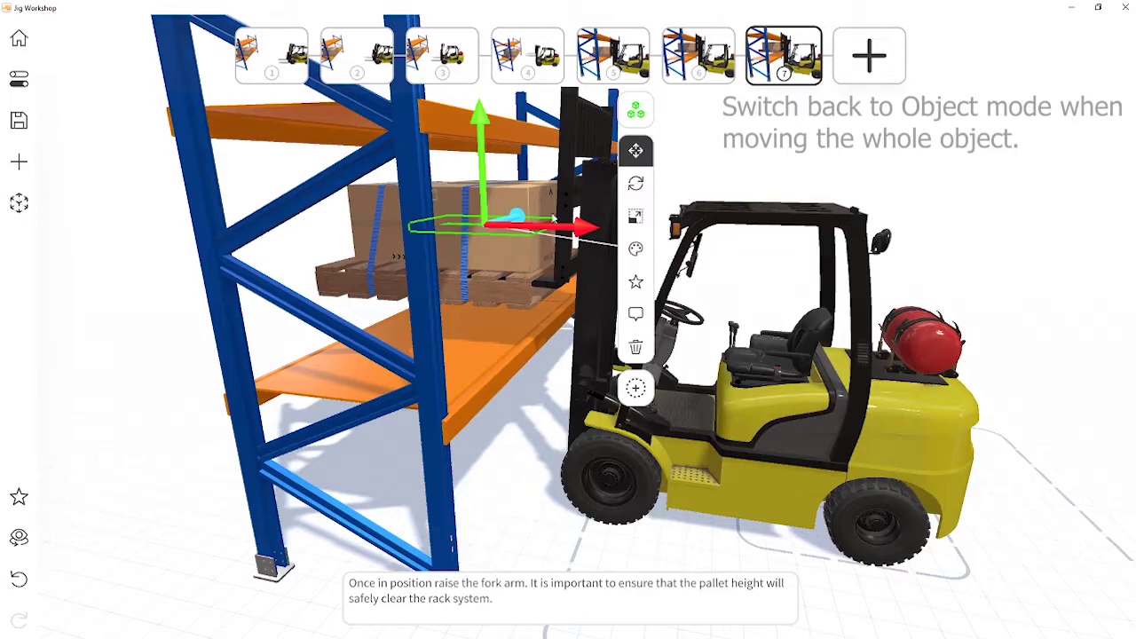
pyautogui.click(636, 109)
pyautogui.click(619, 184)
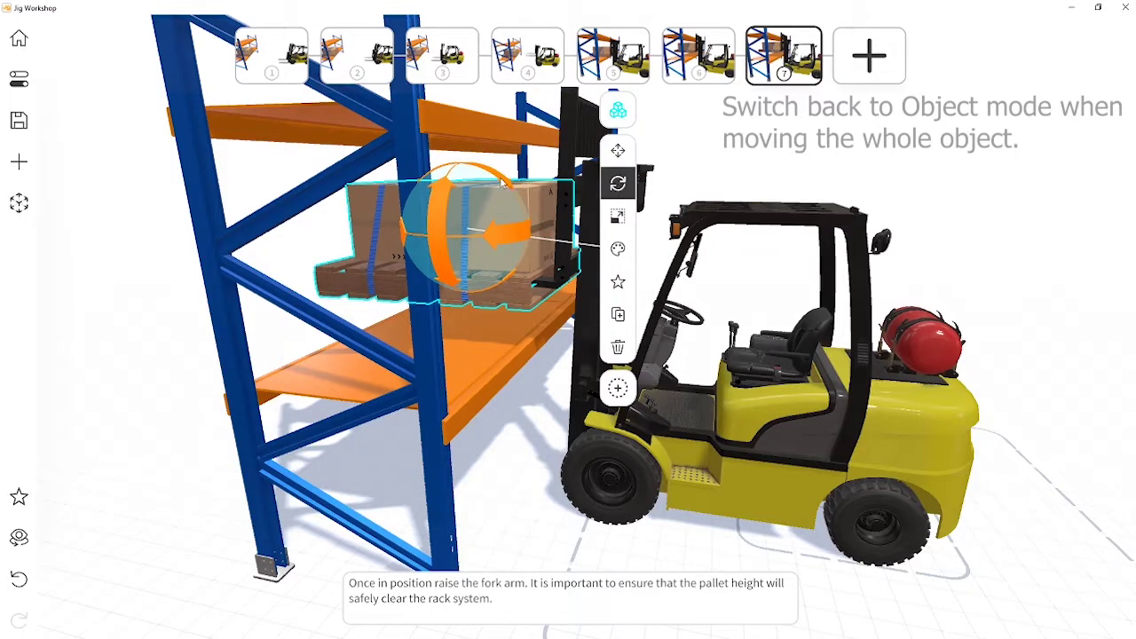
pyautogui.click(618, 151)
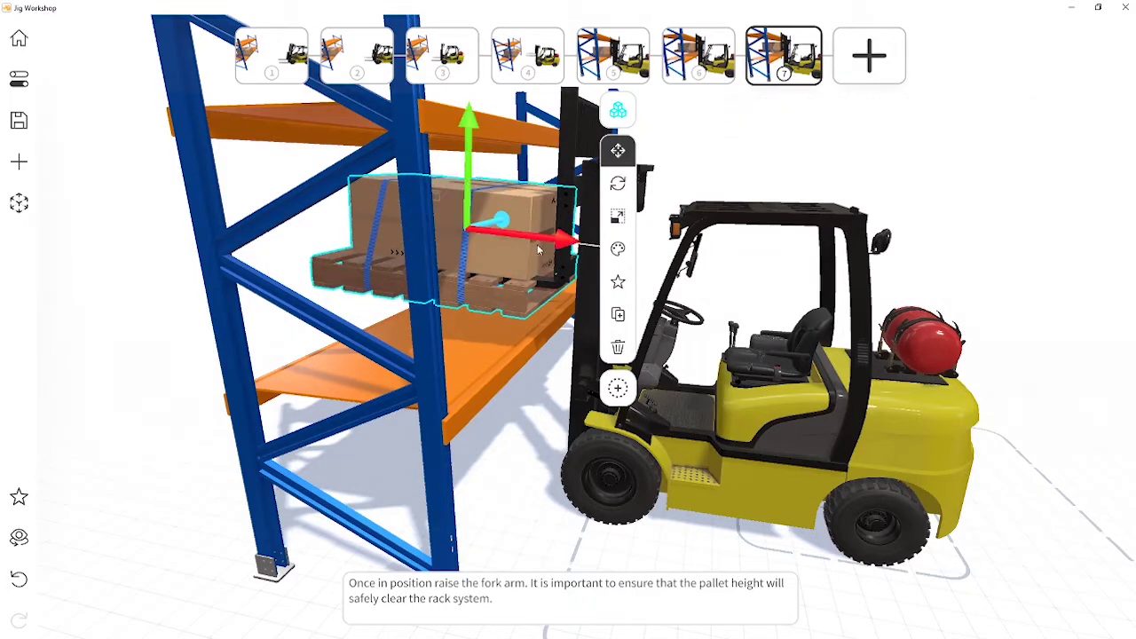
pyautogui.moveTo(538, 251); pyautogui.dragTo(545, 249)
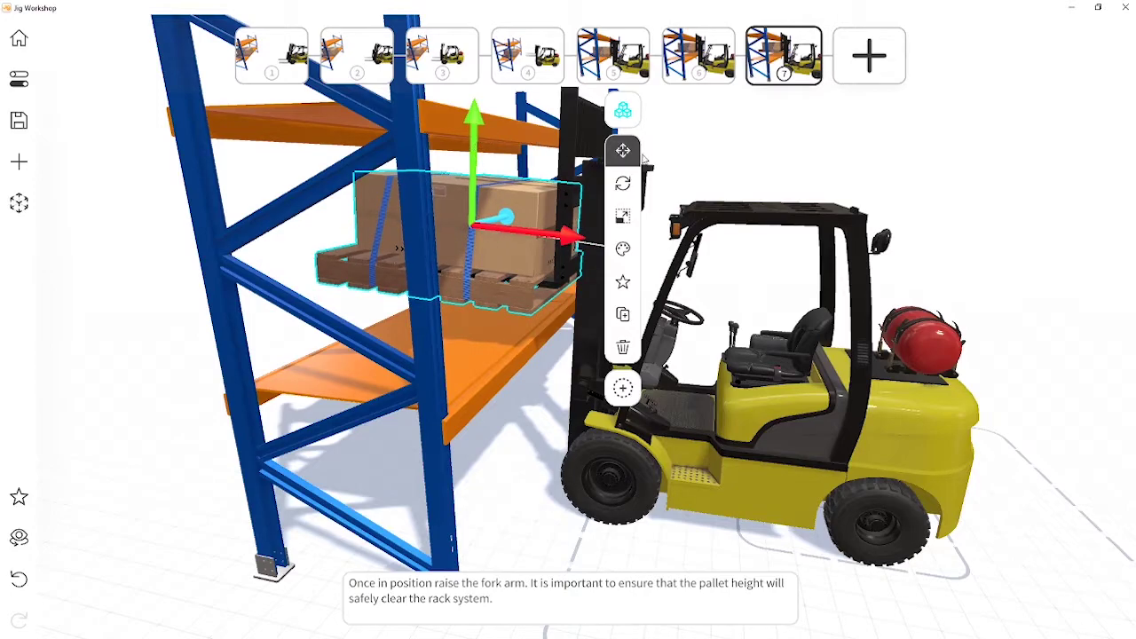
pyautogui.click(712, 161)
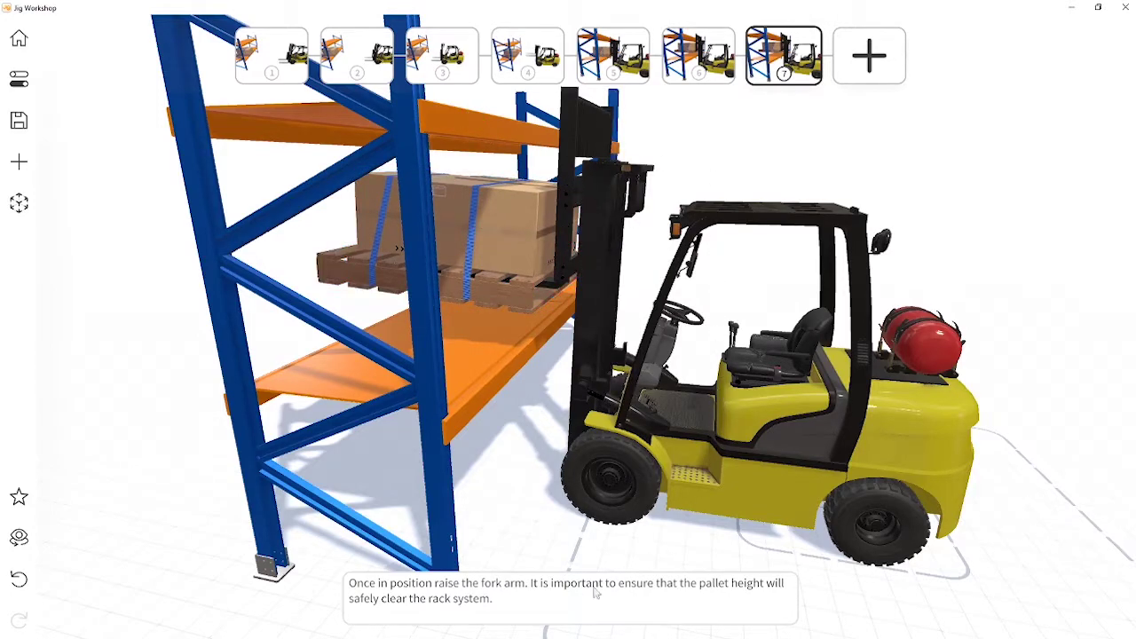
pyautogui.moveTo(571, 609); pyautogui.dragTo(336, 591)
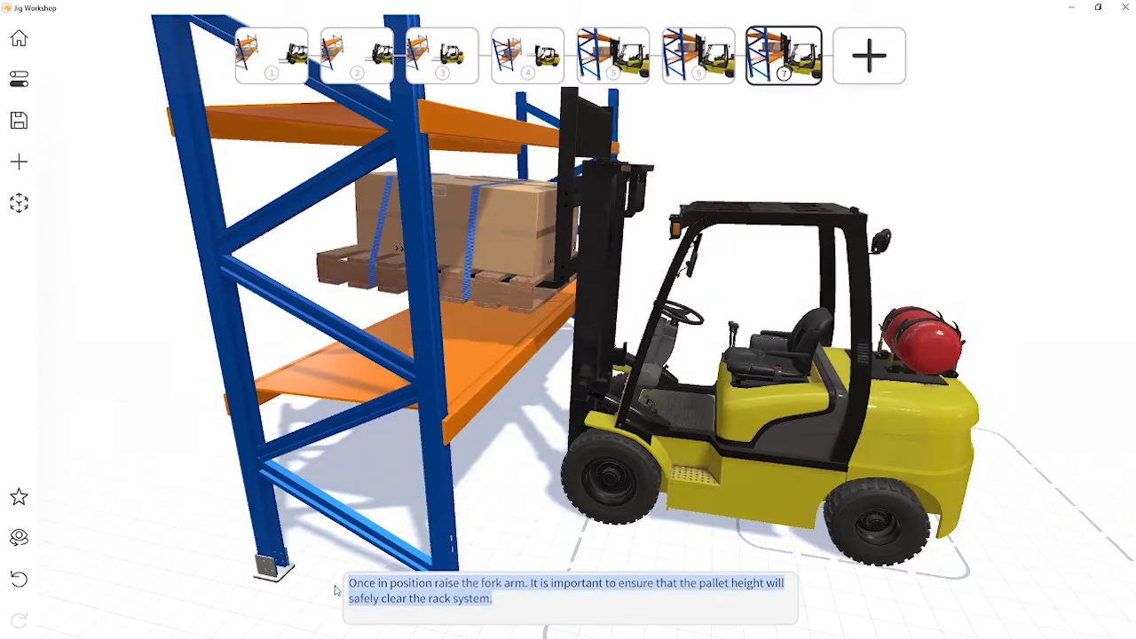
pyautogui.write("Apply a slight back tilt to the mast. This is to ensure the load can't slide off the fork arm.")
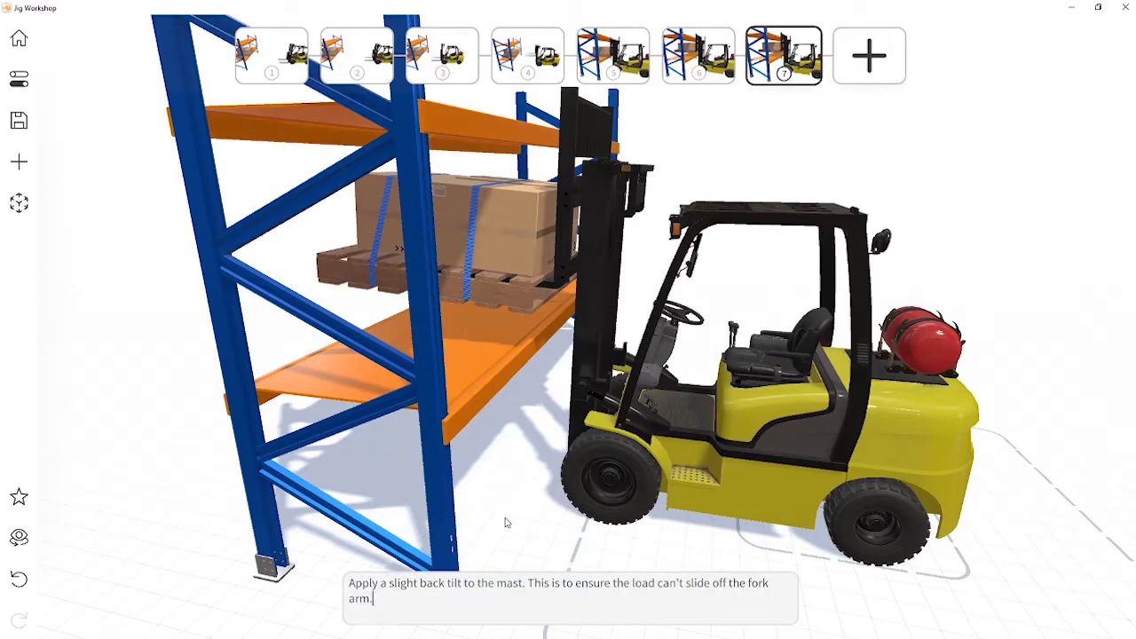
pyautogui.click(520, 508)
# Step: Add step 8 captioned 'Carefully reverse until the load is safely clear of the rack…'
pyautogui.click(869, 55)
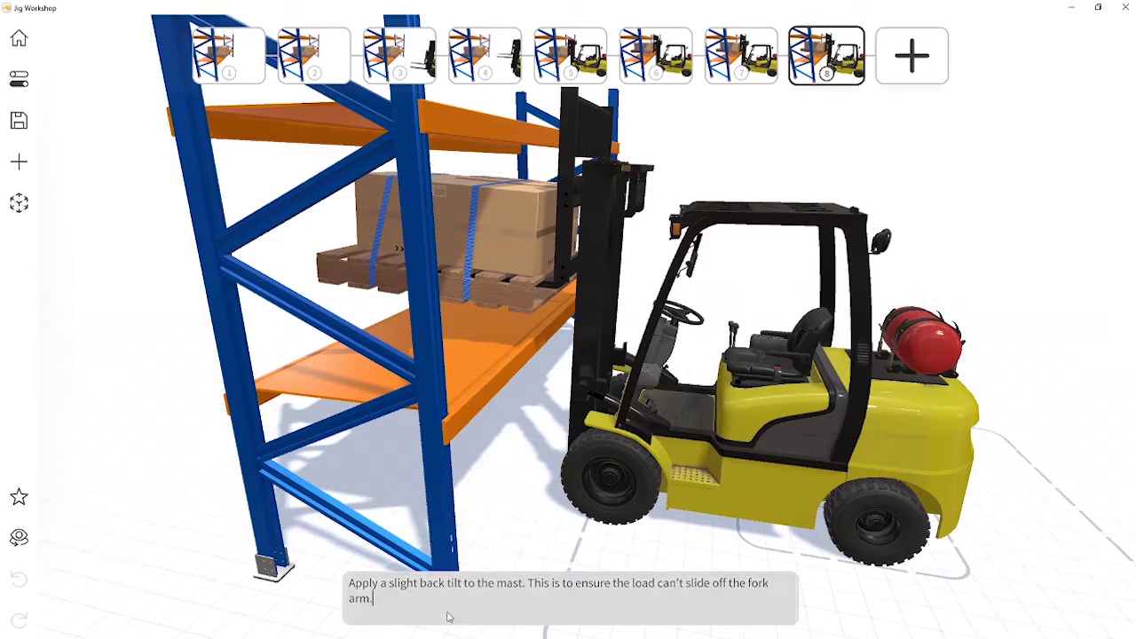
pyautogui.moveTo(400, 598); pyautogui.dragTo(346, 579)
pyautogui.press('BackSpace')
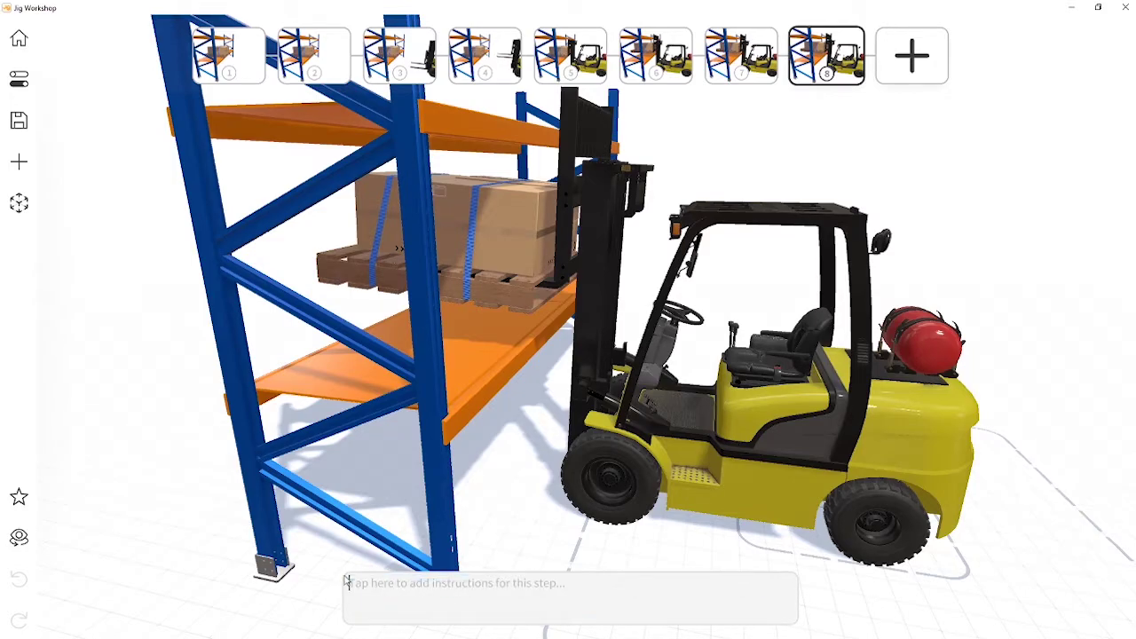
pyautogui.scroll(2, 728, 572)
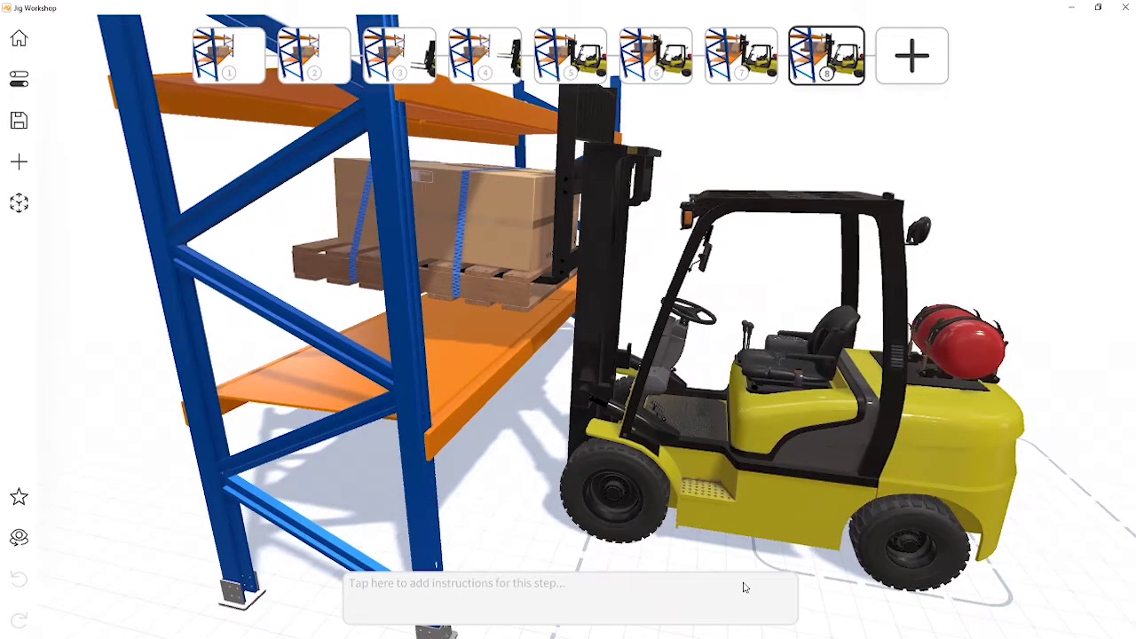
pyautogui.write("Carefully reverse until the load is safely clear of the rack. Don't forget to check over both shoulders and ensure the way is clear before reversing.")
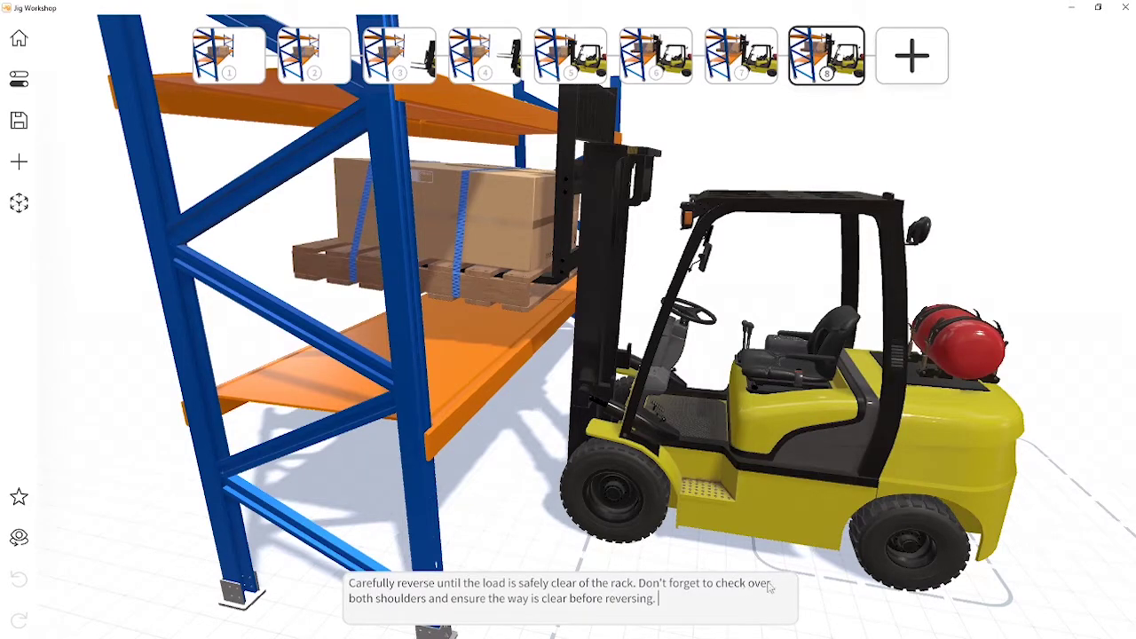
pyautogui.scroll(-3, 885, 579)
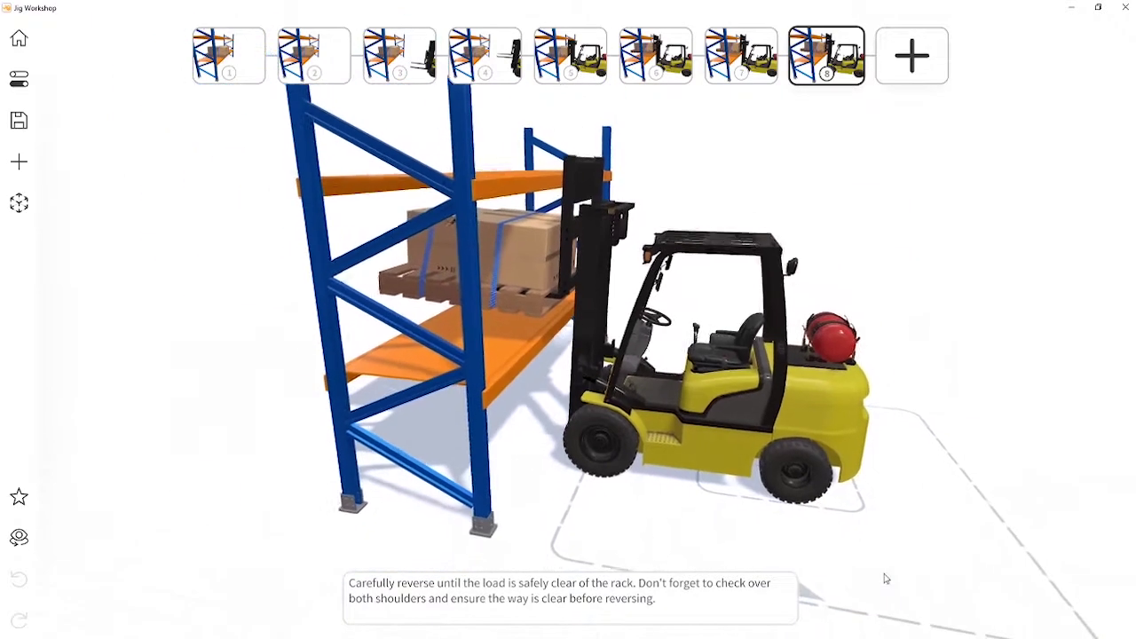
# Step: Reverse the forklift together with the pallet load away from the rack
pyautogui.click(816, 410)
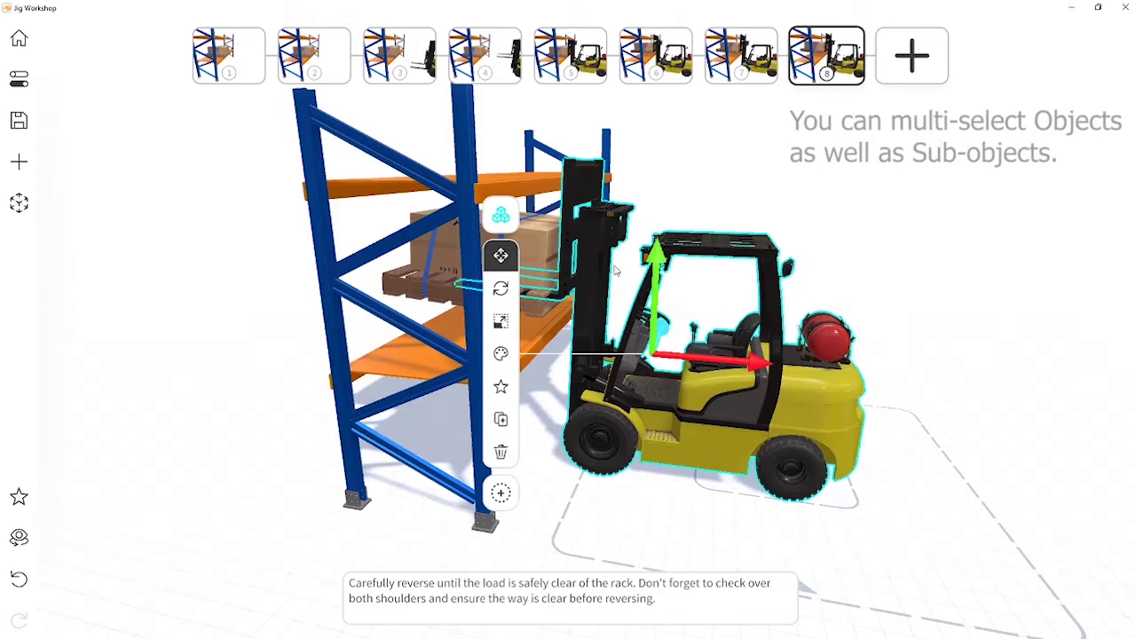
pyautogui.keyDown('ctrl'); pyautogui.click(550, 257); pyautogui.keyUp('ctrl')
pyautogui.moveTo(680, 311); pyautogui.dragTo(908, 353)
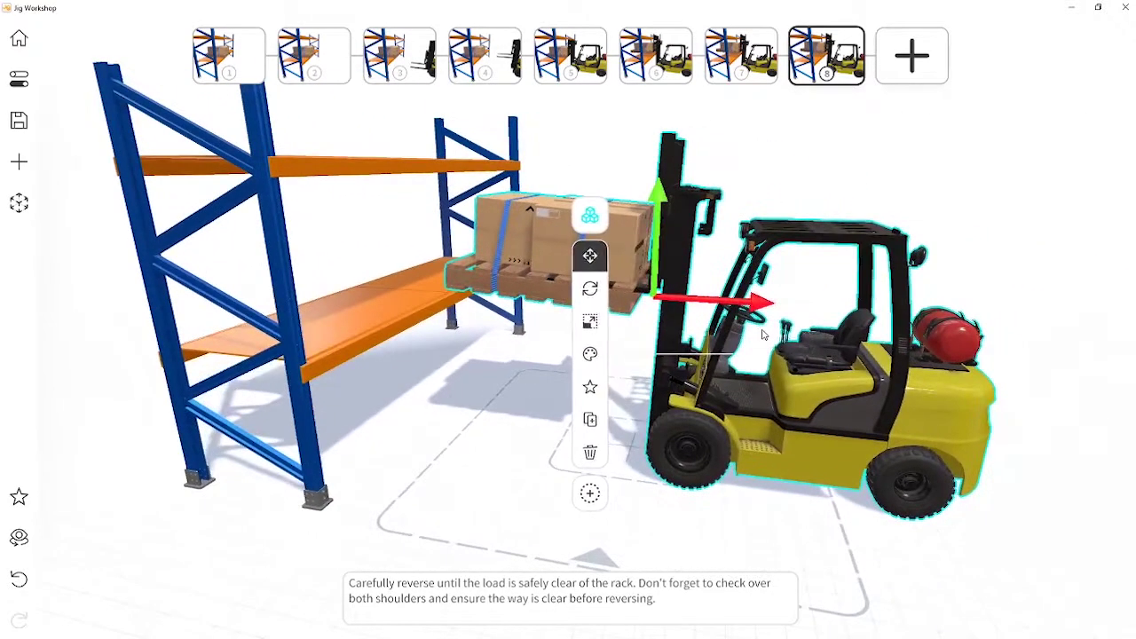
pyautogui.click(944, 217)
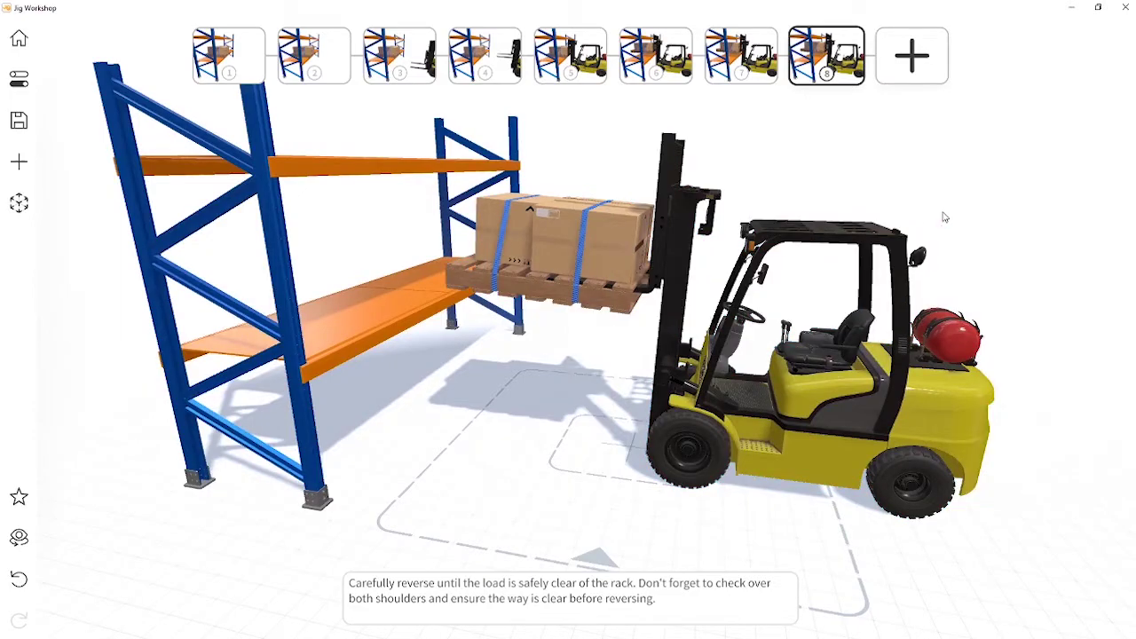
# Step: Add step 9 with the pasted fork-lowering and handbrake instruction as its caption
pyautogui.click(912, 58)
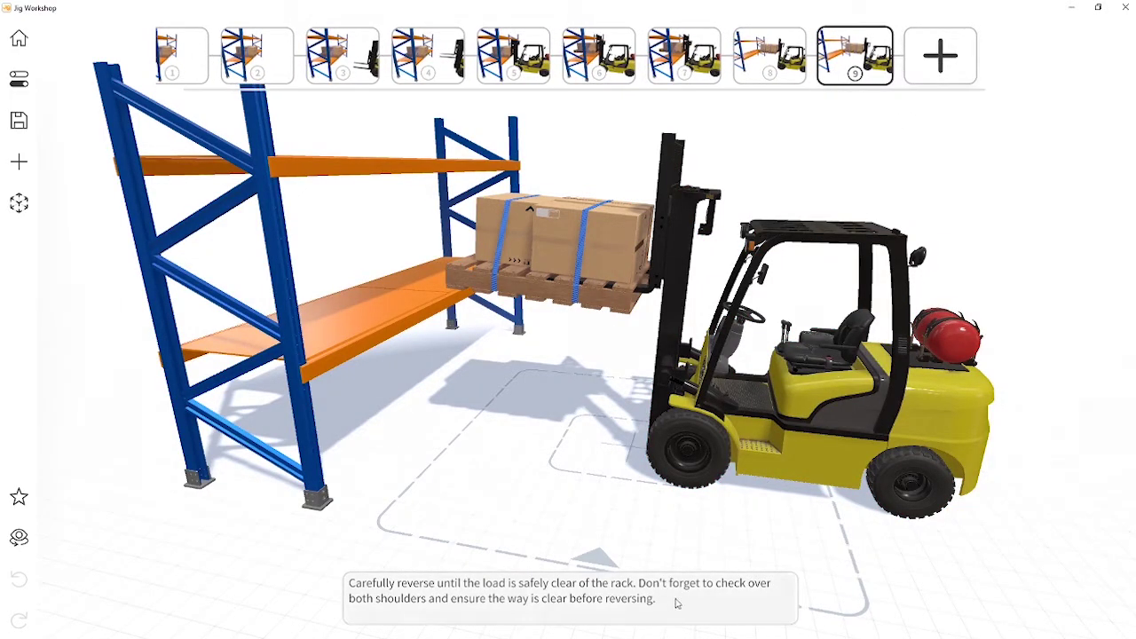
pyautogui.moveTo(658, 600)
pyautogui.mouseDown()
pyautogui.moveTo(482, 609)
pyautogui.moveTo(344, 585)
pyautogui.mouseUp()
pyautogui.press('BackSpace')
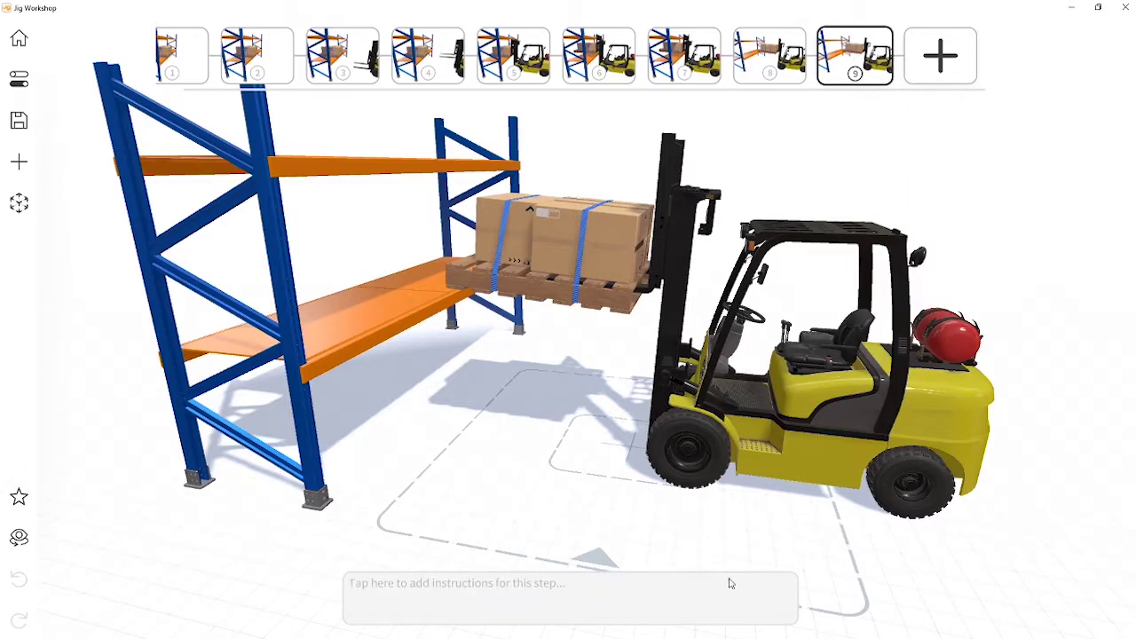
pyautogui.write('While stationary, with the handbrake applied, lower the fork arm back down to the safe travel position. Maintain the back tilt in the mast to keep the load stable.')
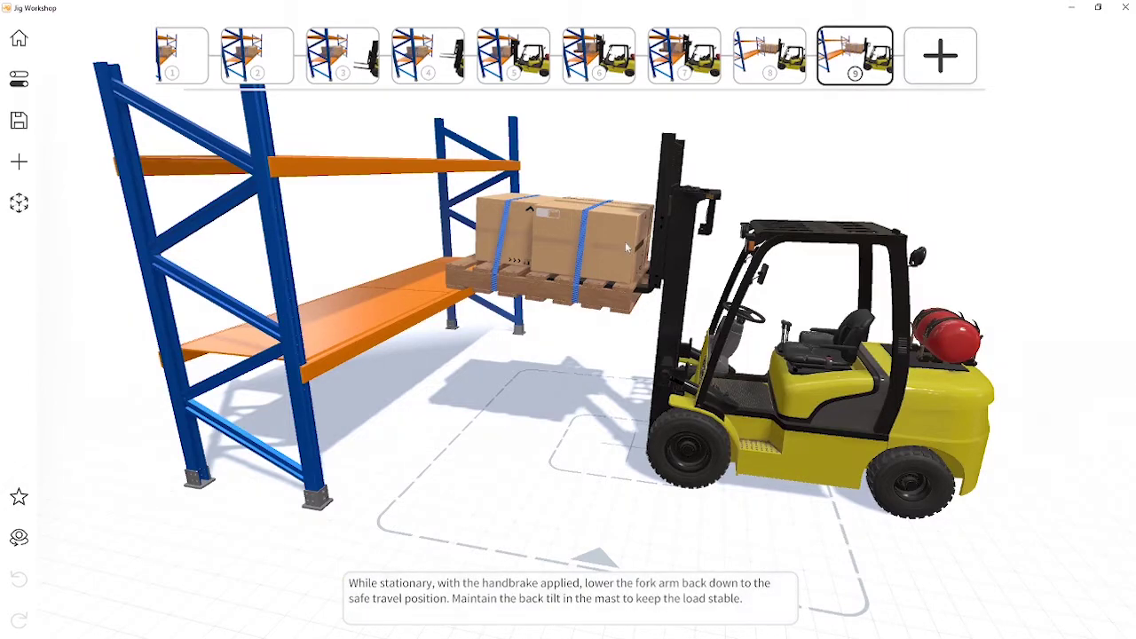
# Step: Lower the pallet and fork carriage toward the ground and check them side-on
pyautogui.click(626, 248)
pyautogui.moveTo(575, 136); pyautogui.dragTo(579, 241)
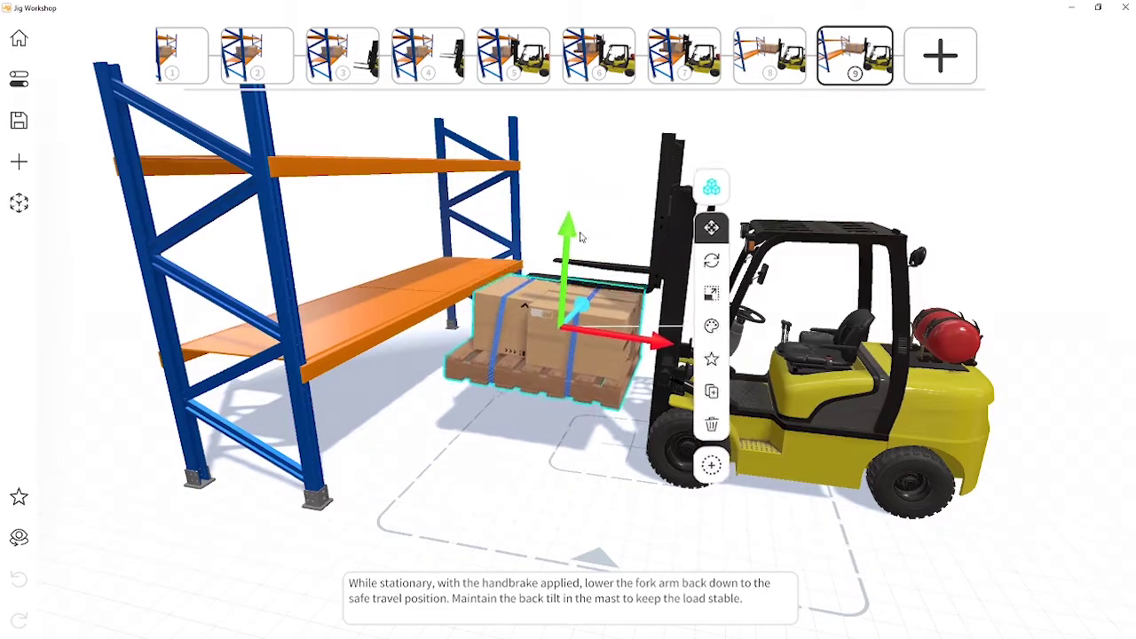
pyautogui.click(660, 181)
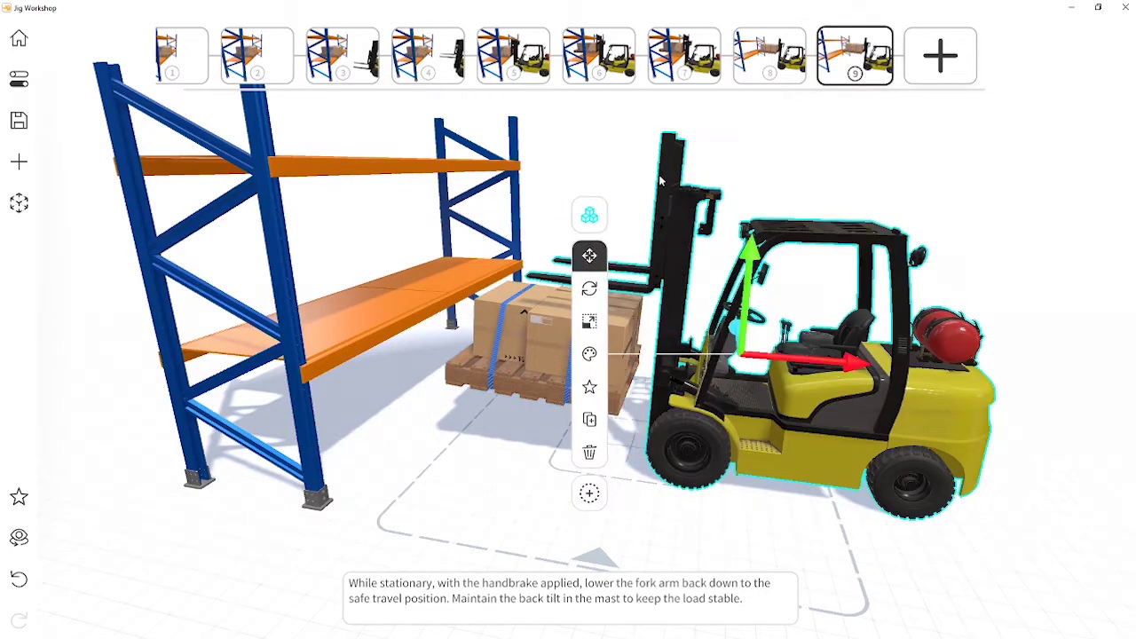
pyautogui.click(590, 216)
pyautogui.moveTo(630, 109); pyautogui.dragTo(622, 226)
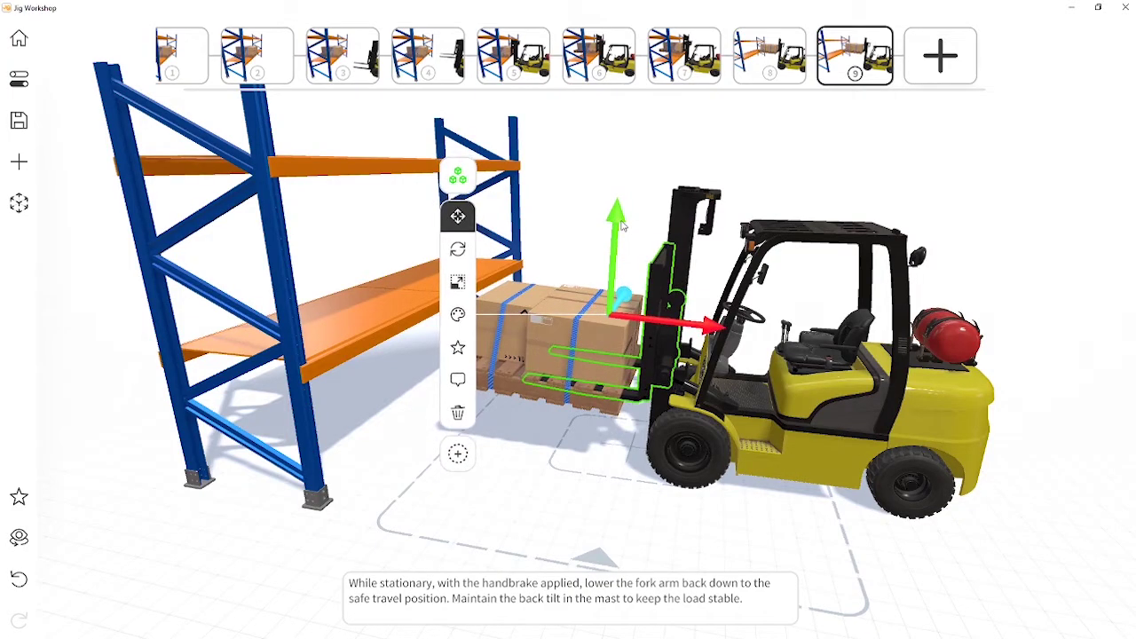
pyautogui.click(632, 441)
pyautogui.moveTo(632, 441); pyautogui.dragTo(630, 312)
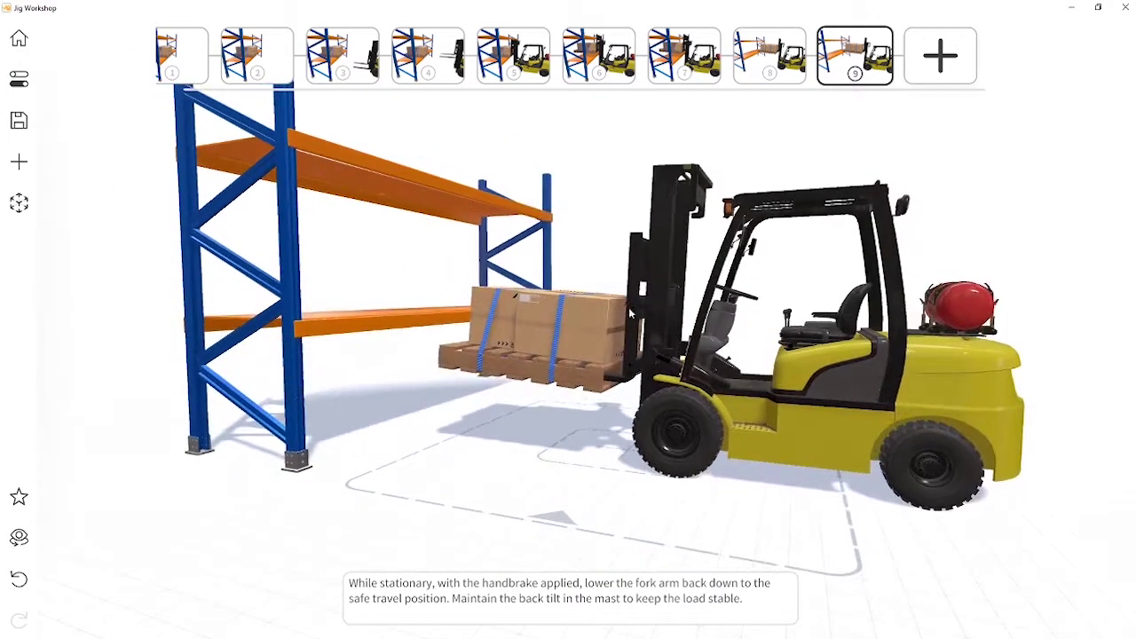
pyautogui.click(634, 277)
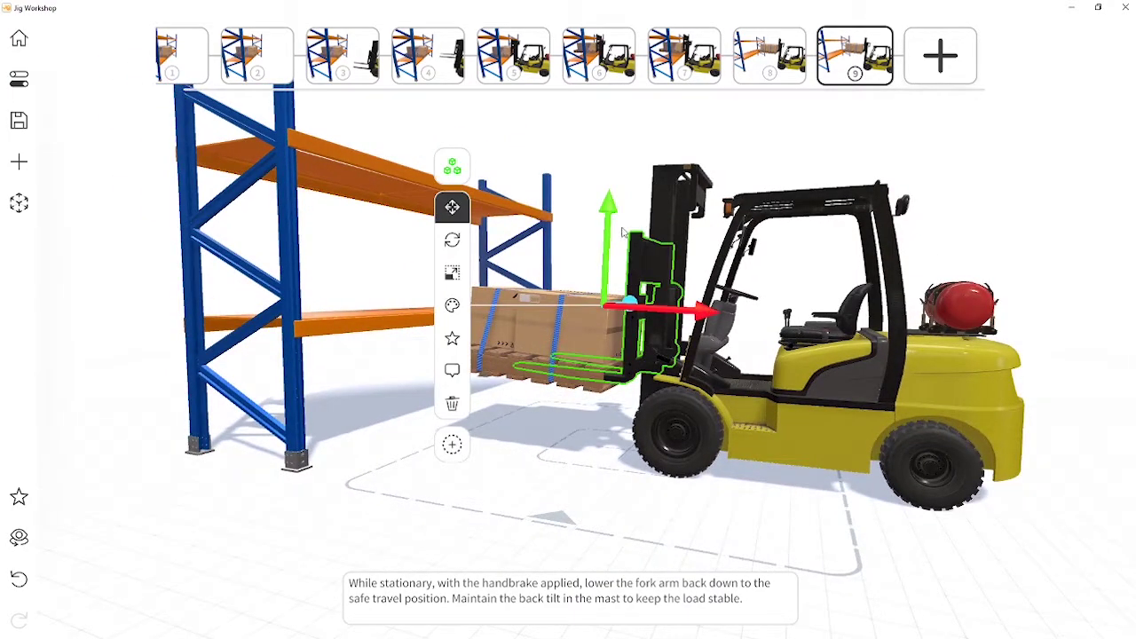
pyautogui.click(578, 182)
pyautogui.moveTo(578, 182); pyautogui.dragTo(599, 182)
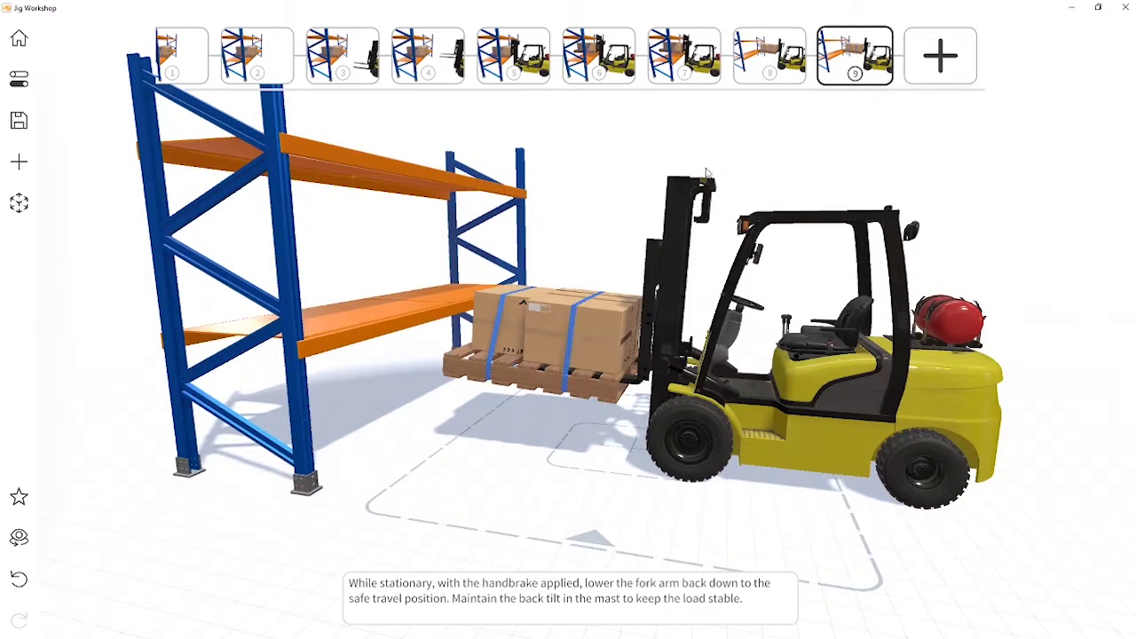
# Step: Add step 10 and replace its caption with the travel-position instruction
pyautogui.click(943, 60)
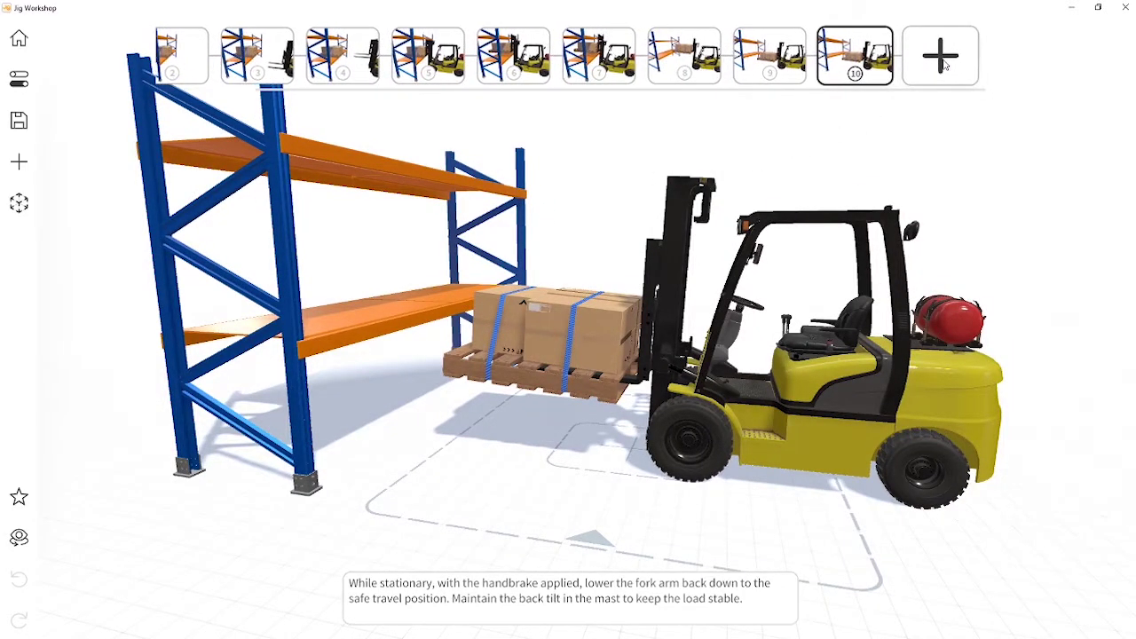
pyautogui.moveTo(753, 603); pyautogui.dragTo(316, 591)
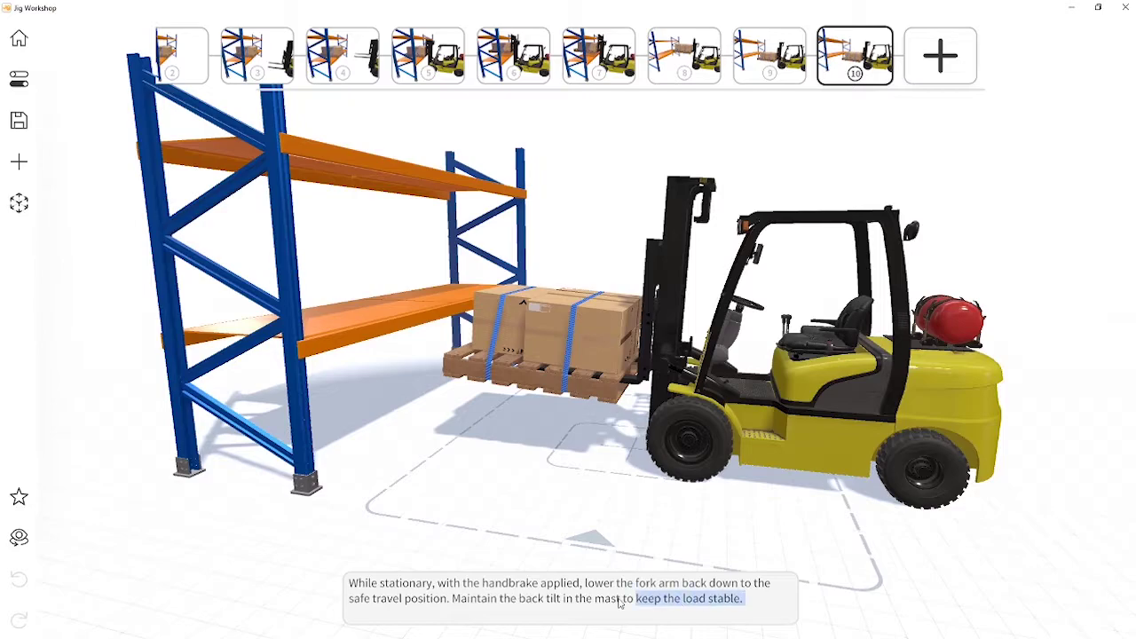
pyautogui.write('Now that you’re in the correct travel position you can drive the loaded forklift truck to deliver the load to its new site.')
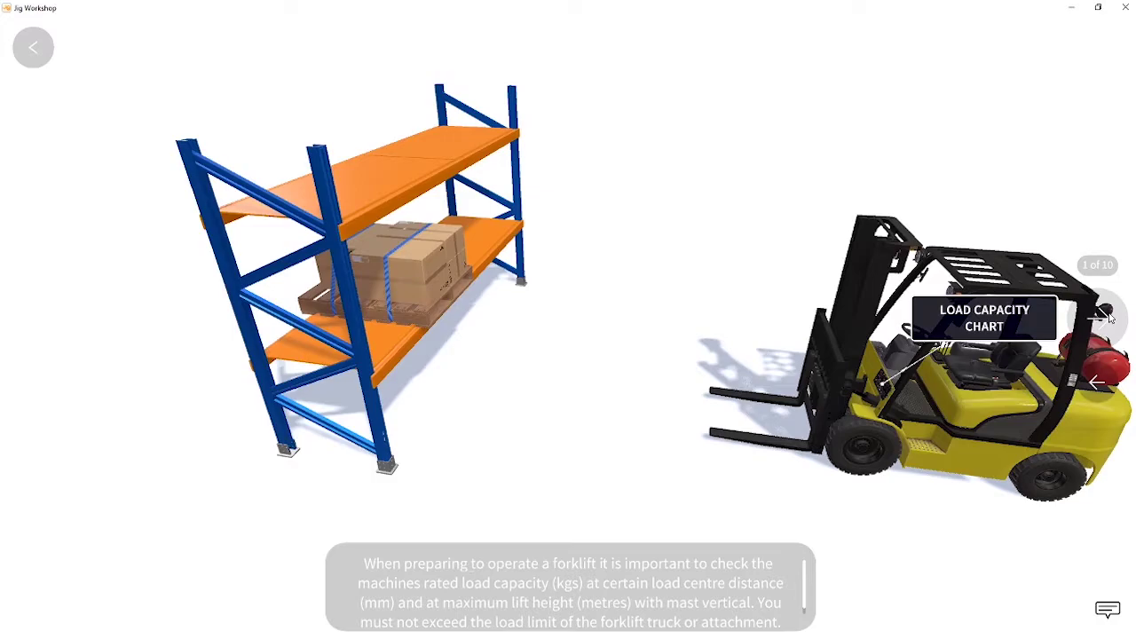
# Step: Step the Flat Mode preview from step 1 through reversing and lowering to step 10
pyautogui.click(1106, 318)
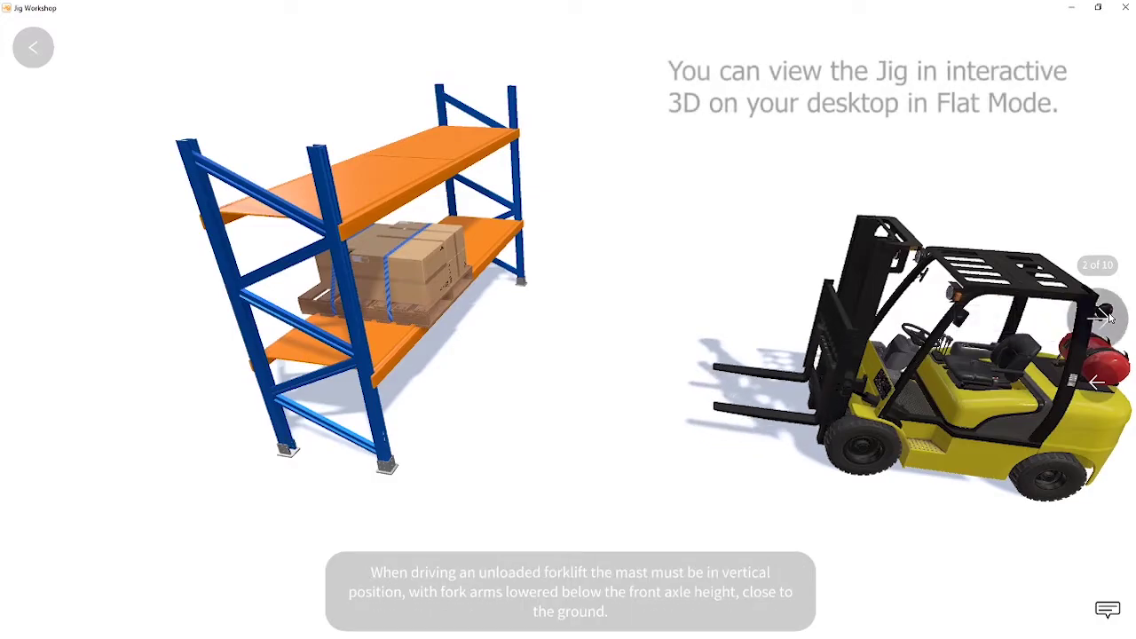
pyautogui.click(1109, 318)
pyautogui.click(1109, 318)
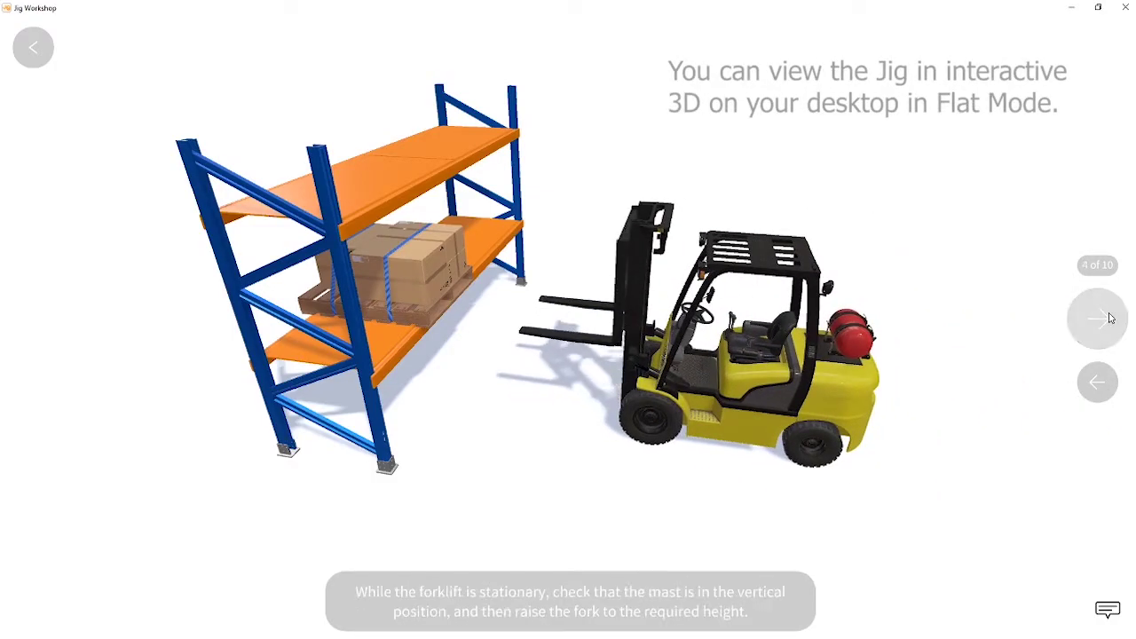
pyautogui.click(1108, 318)
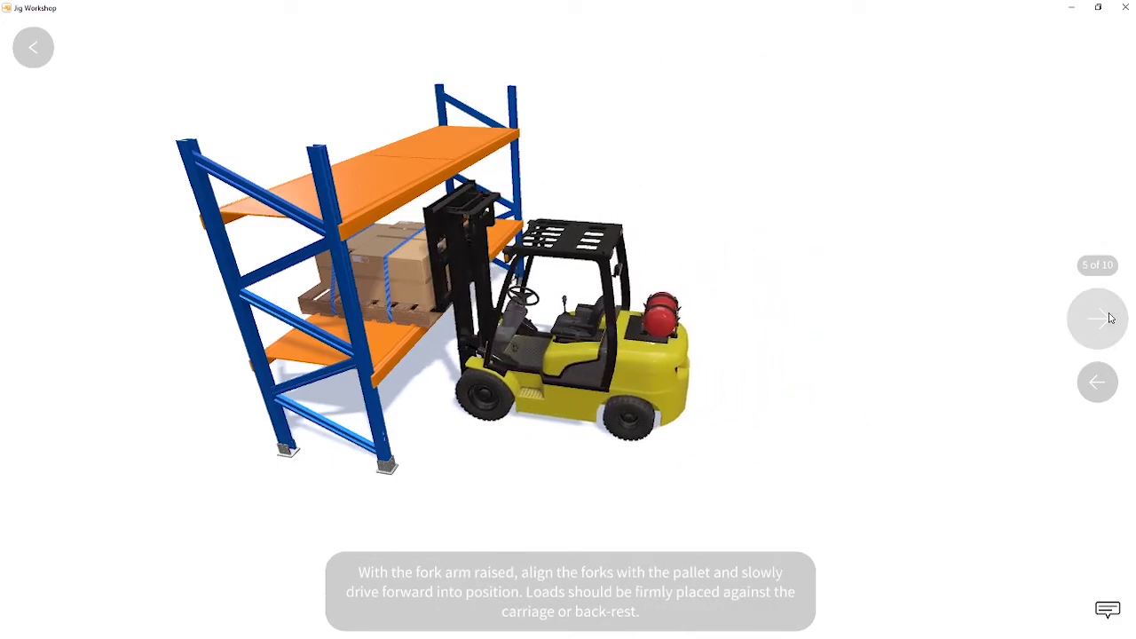
pyautogui.click(1110, 318)
pyautogui.click(1110, 318)
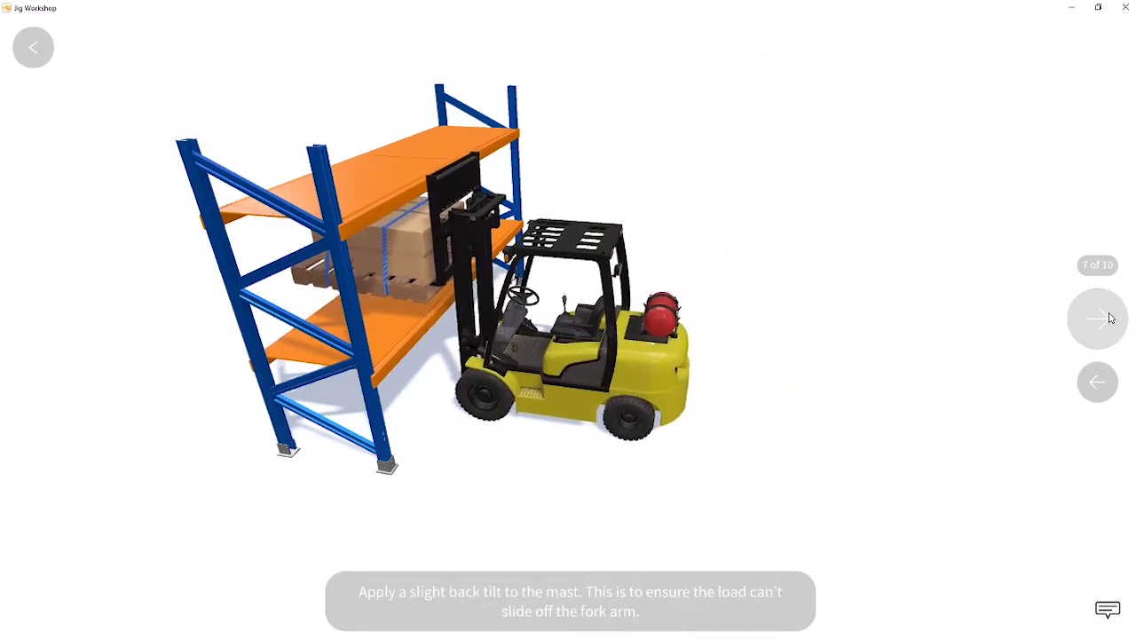
pyautogui.click(1110, 318)
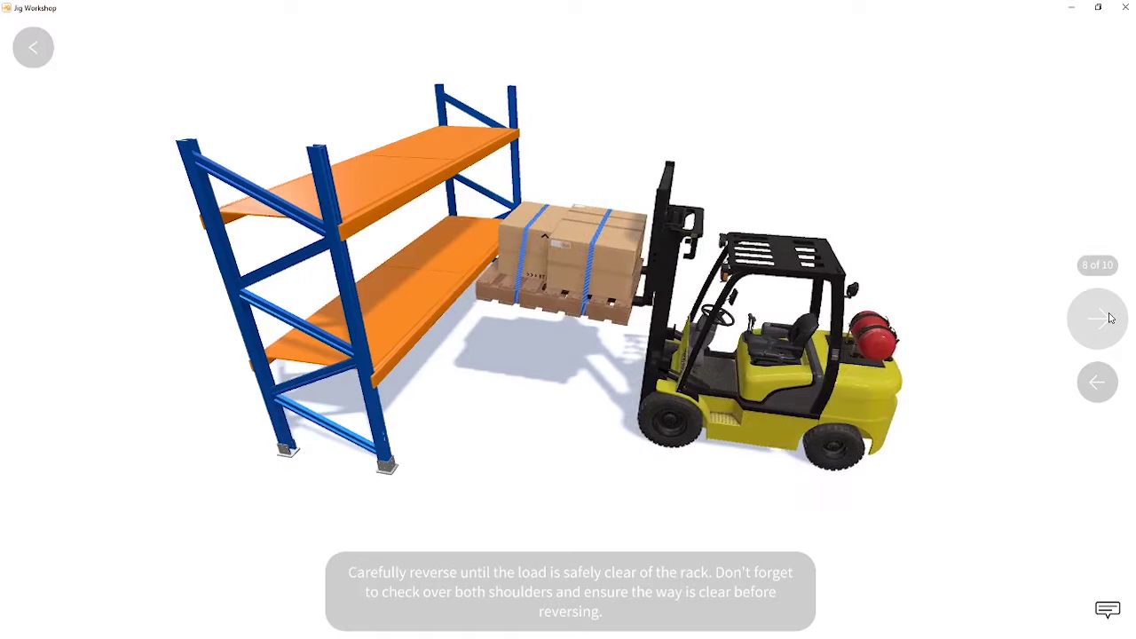
pyautogui.click(1110, 318)
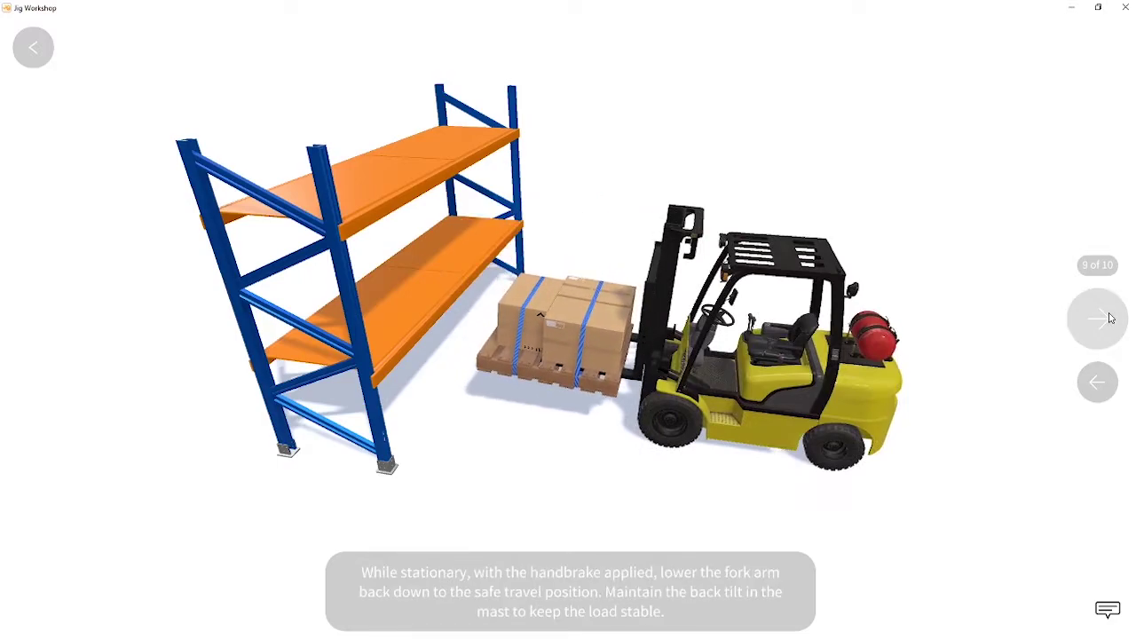
pyautogui.click(1110, 318)
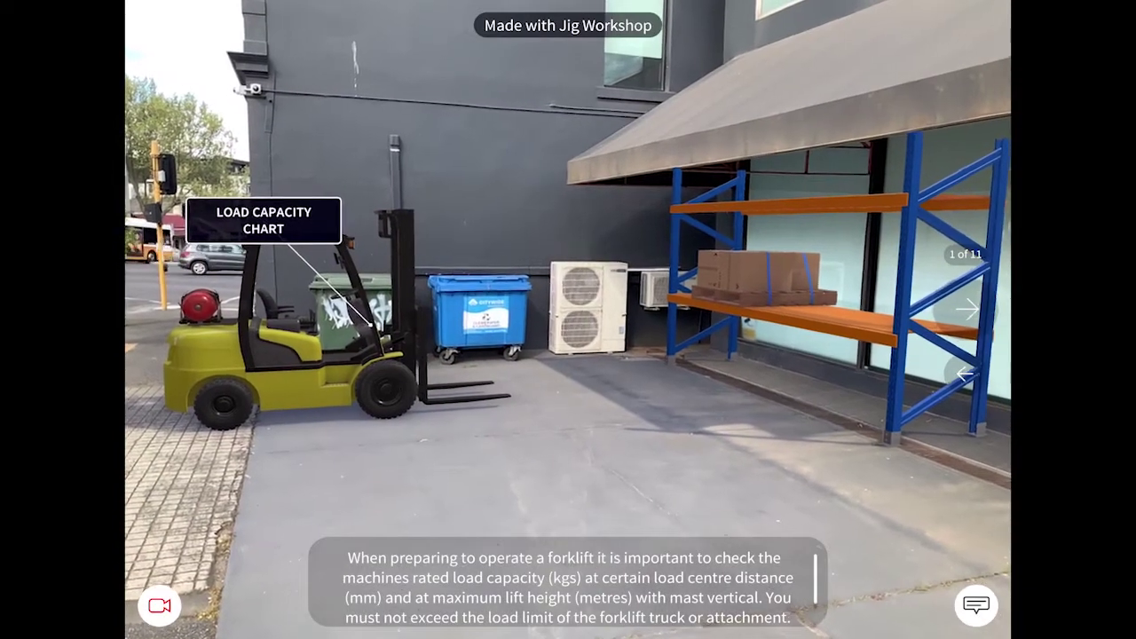
# Step: Step the AR preview on the street through every step to the final LMS-link step
pyautogui.click(968, 309)
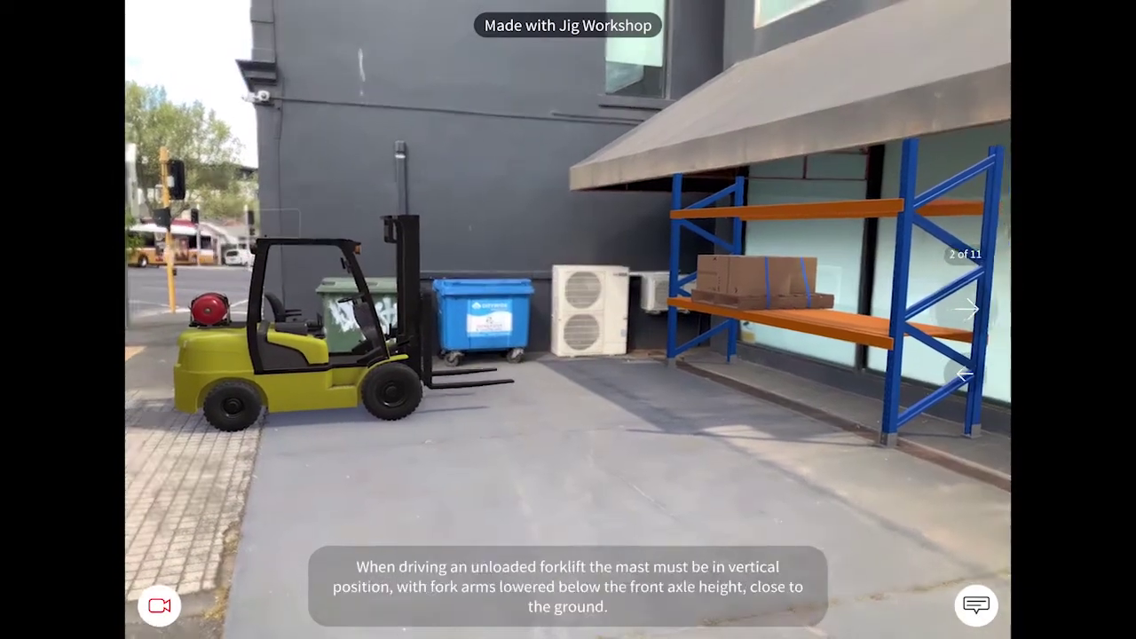
pyautogui.click(968, 309)
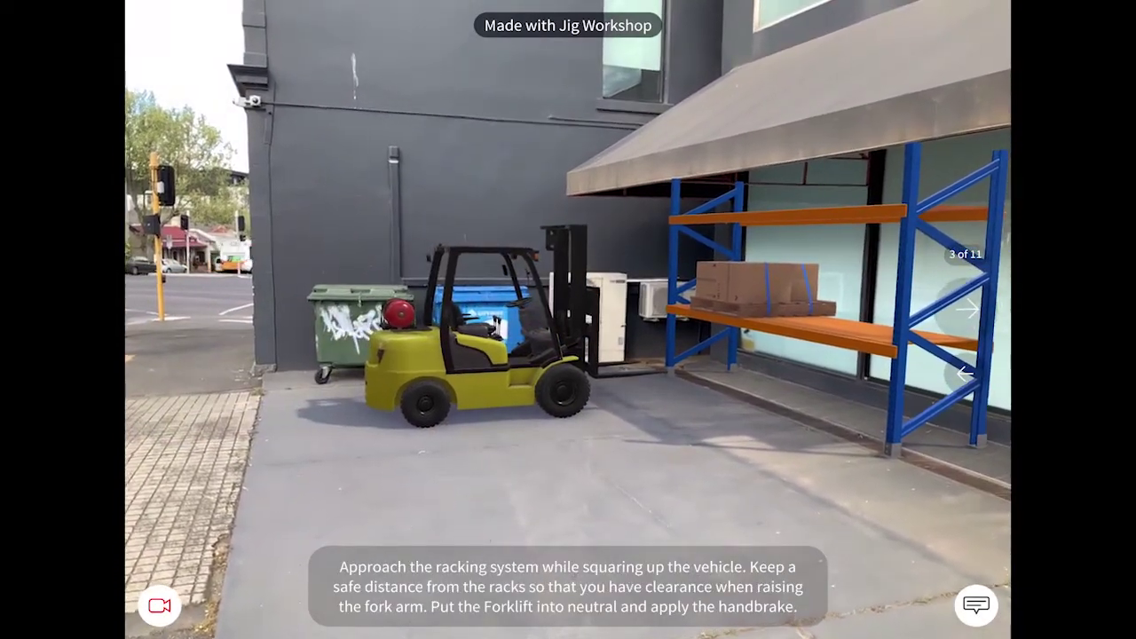
pyautogui.click(968, 309)
pyautogui.click(968, 309)
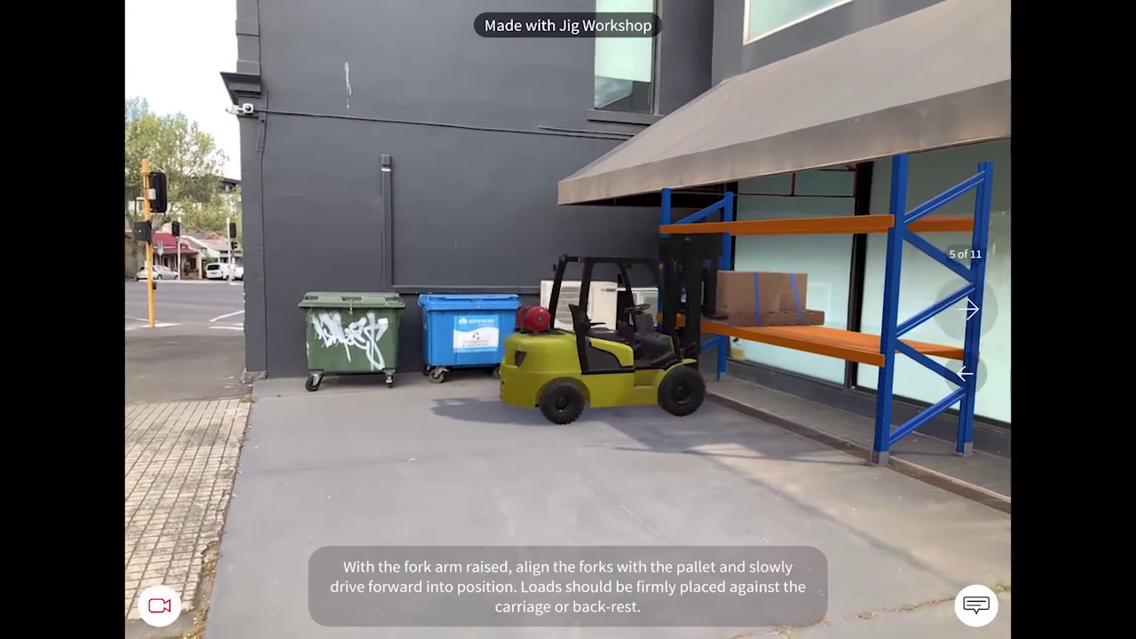
pyautogui.click(967, 309)
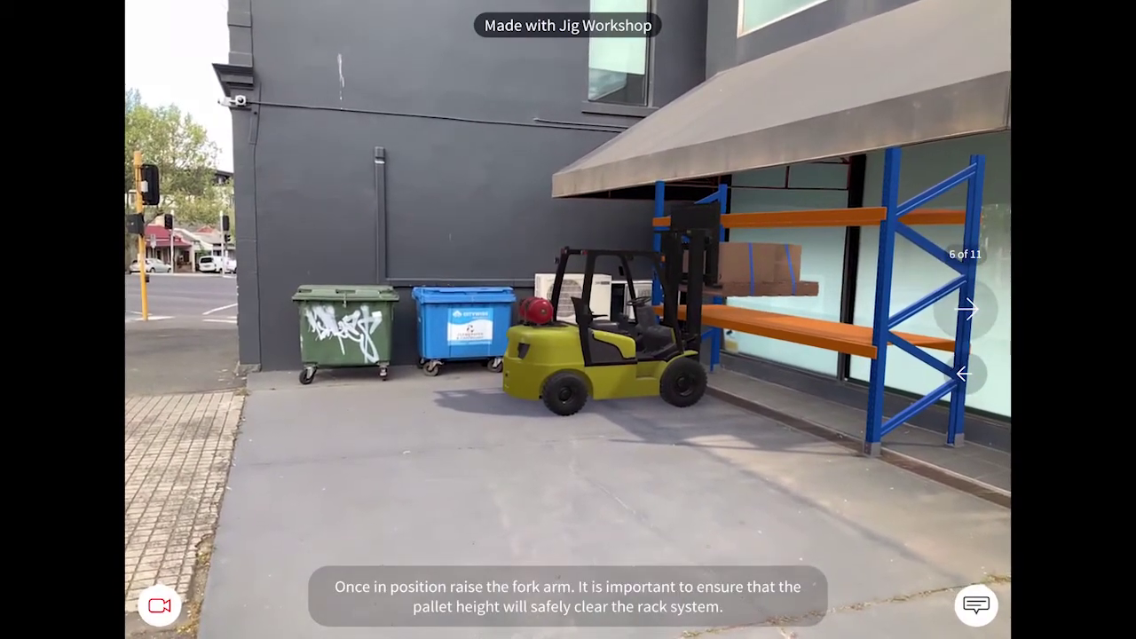
pyautogui.click(967, 309)
pyautogui.click(967, 309)
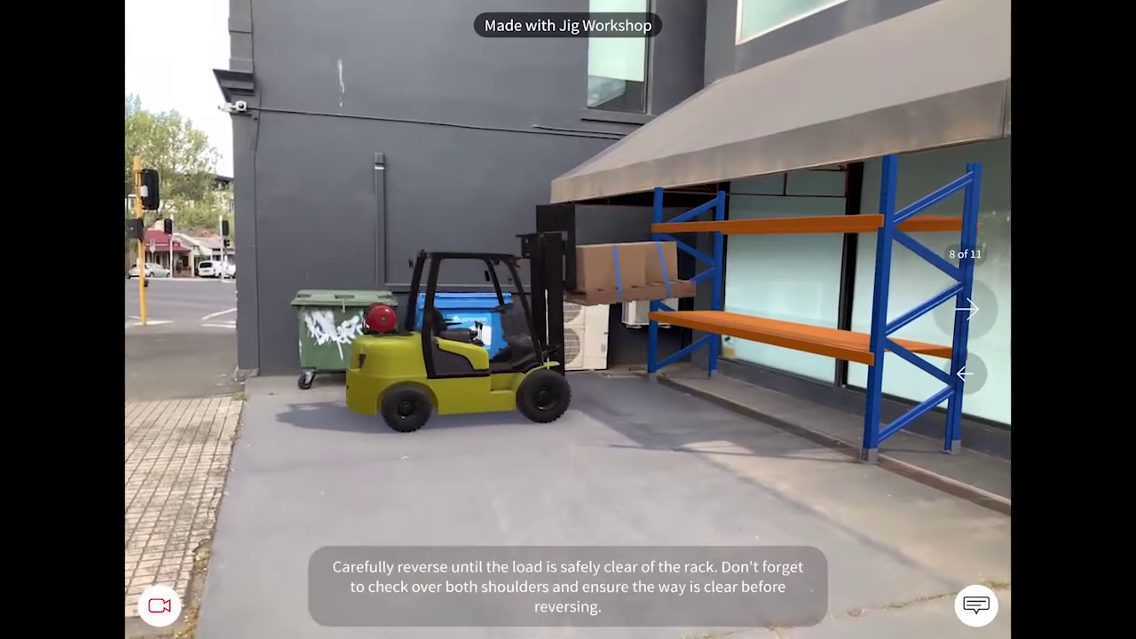
pyautogui.click(968, 309)
pyautogui.click(968, 309)
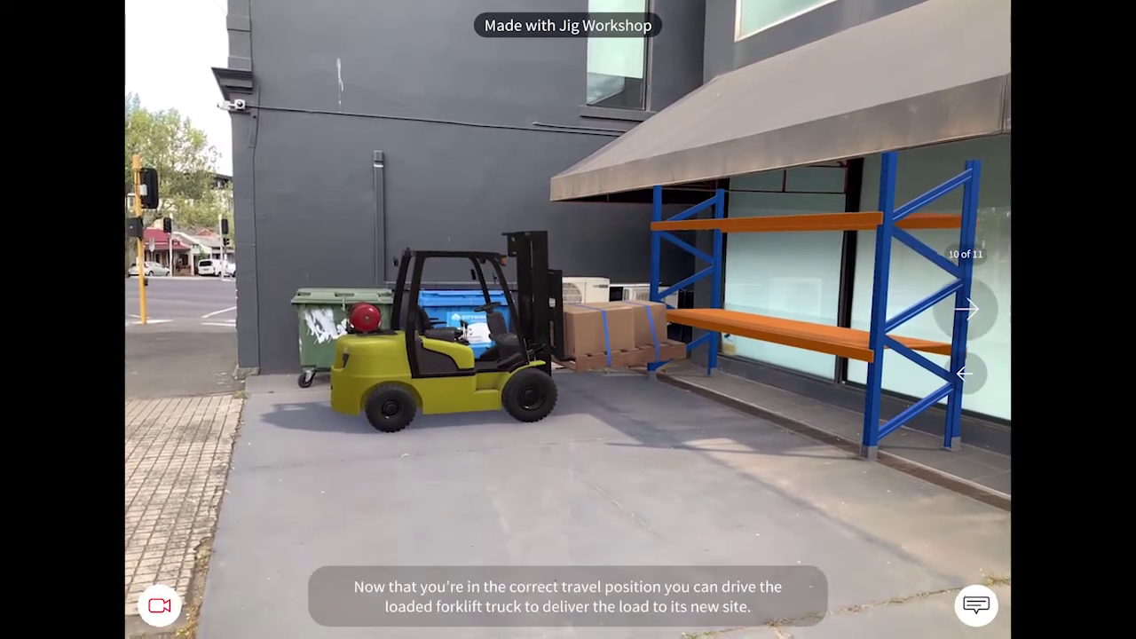
pyautogui.click(968, 309)
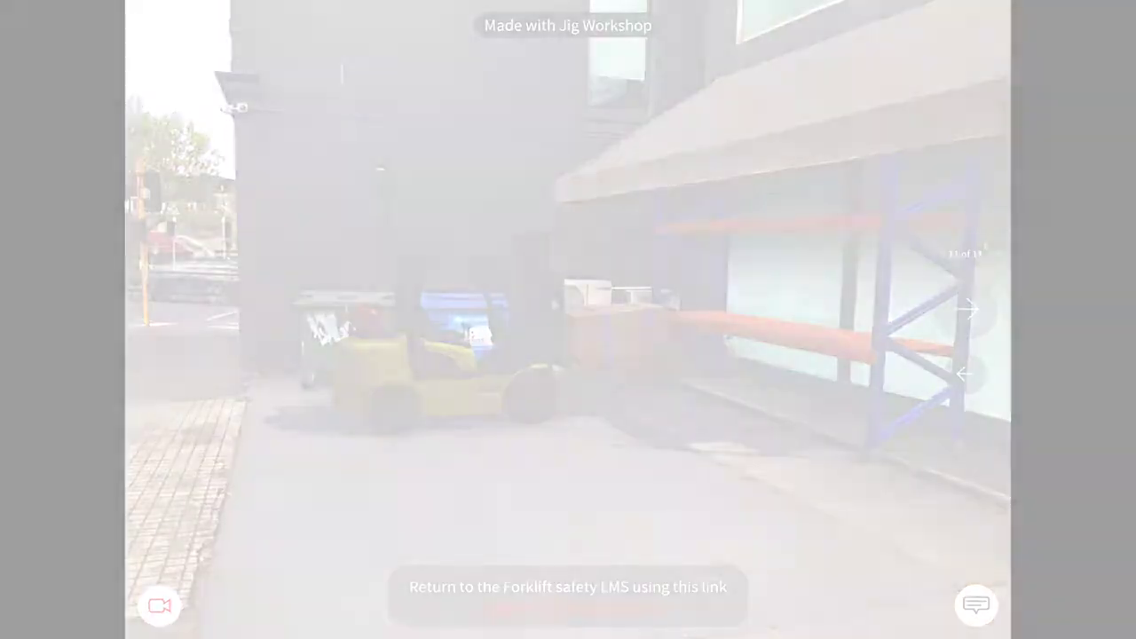